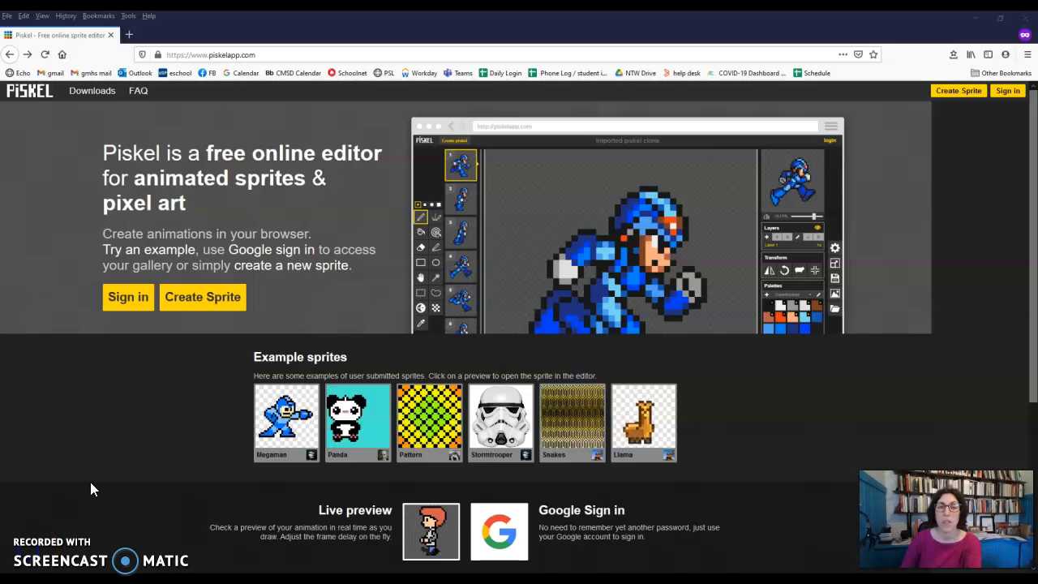
Step: Start signing in to Piskel with a Google account from the home page
{"action": "left_click", "coordinate": [126, 298]}
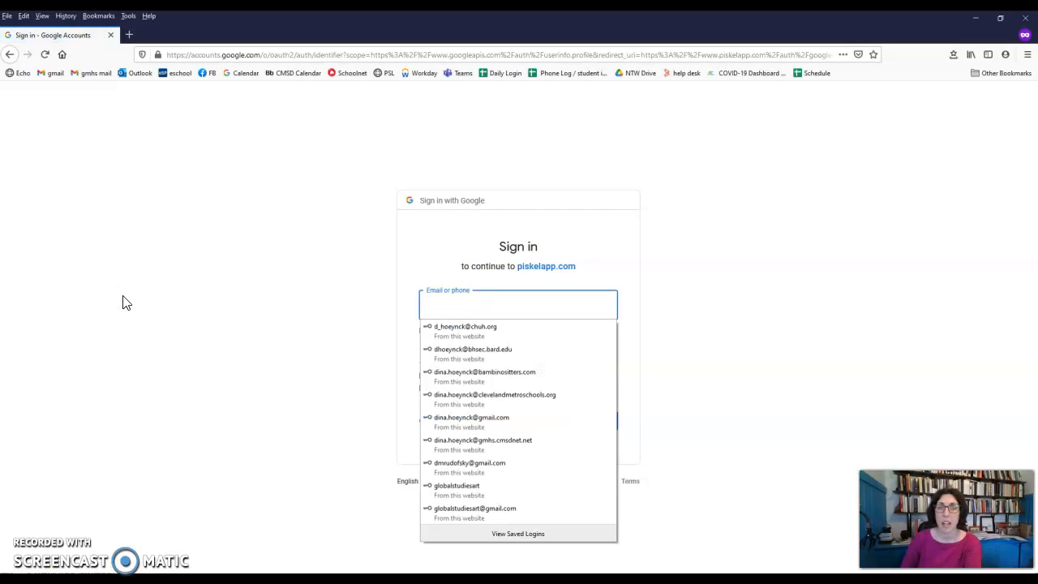
Step: Sign in to Google with the saved school account e-mail and its saved password
{"action": "type", "text": "dina"}
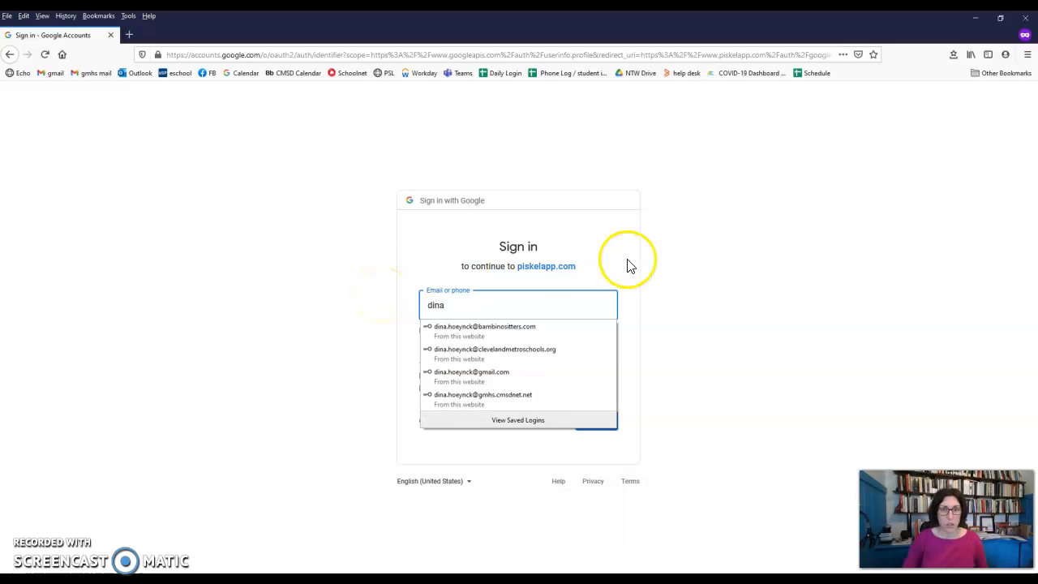
{"action": "left_click", "coordinate": [509, 396]}
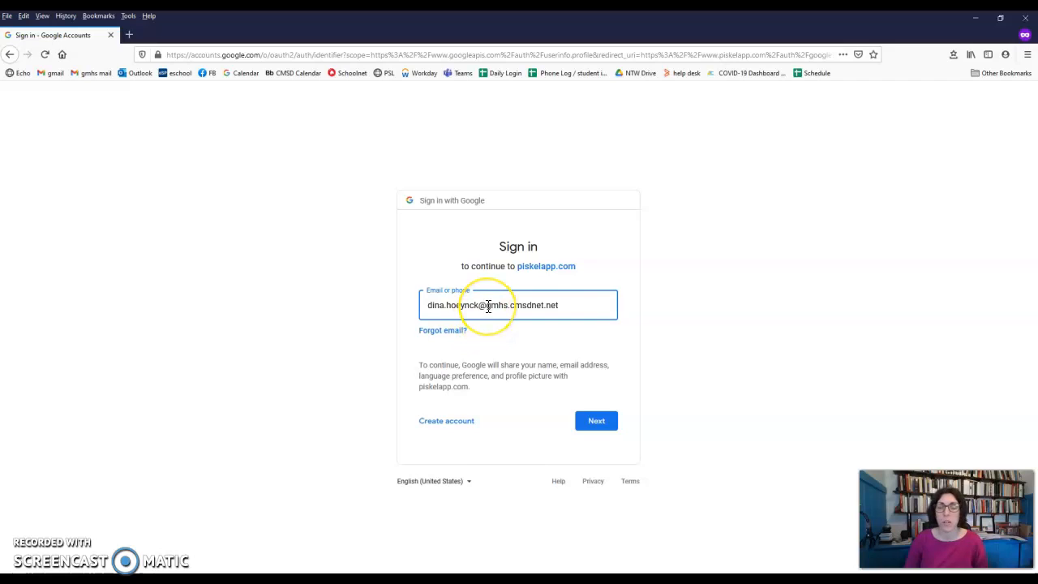
{"action": "left_click", "coordinate": [592, 421]}
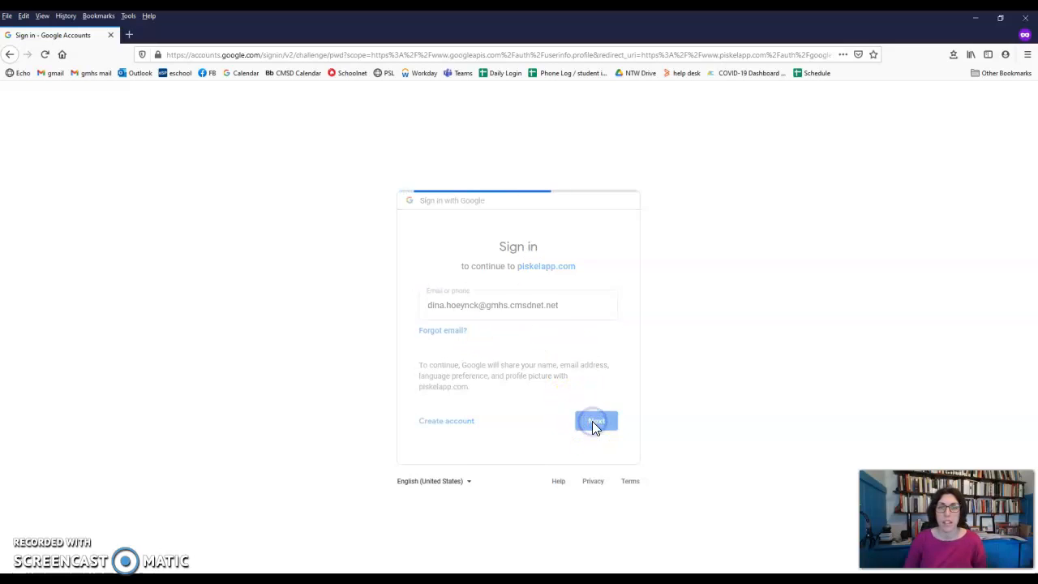
{"action": "left_click", "coordinate": [694, 350]}
{"action": "left_click", "coordinate": [598, 432]}
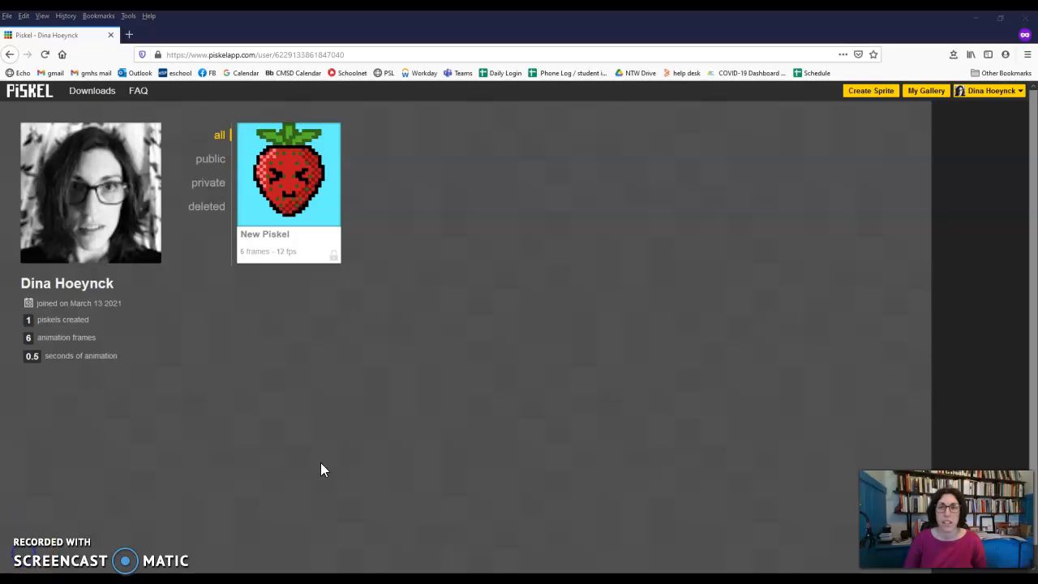
Step: Create a new sprite and verify in the Resize settings that its canvas is 32 × 32 px
{"action": "left_click", "coordinate": [870, 93]}
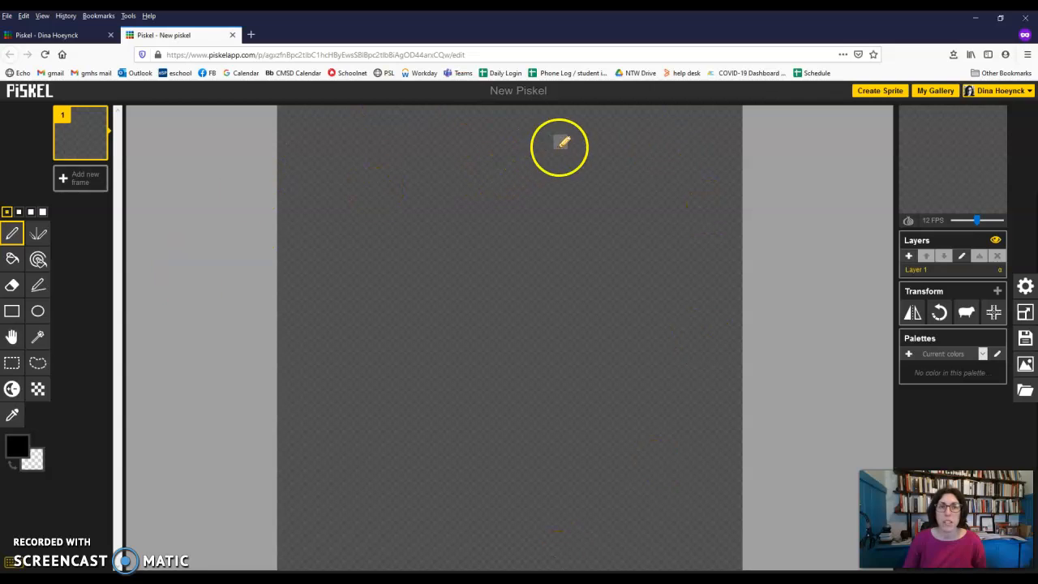
{"action": "left_click", "coordinate": [1026, 314]}
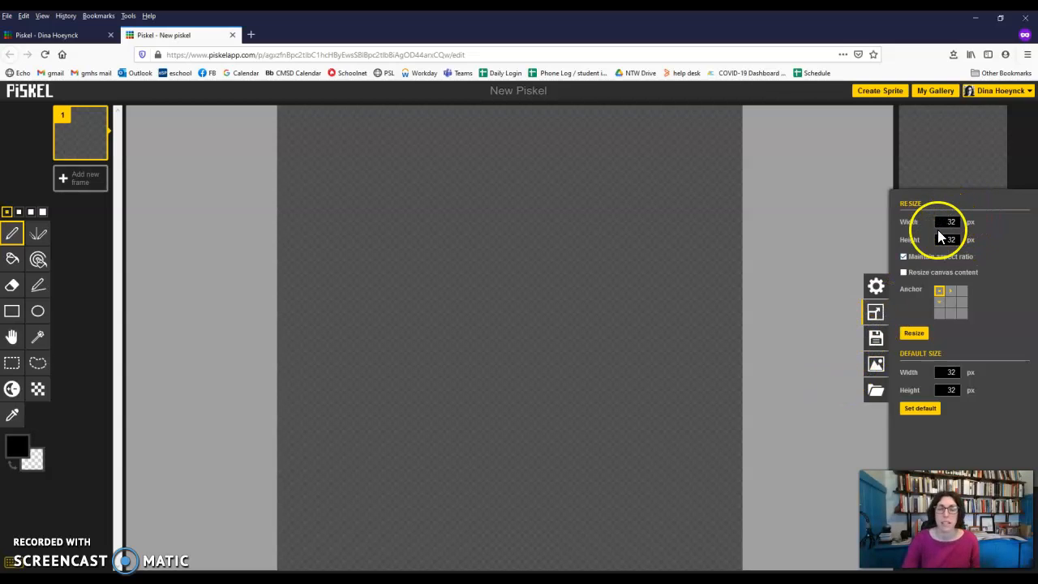
{"action": "left_click", "coordinate": [873, 318]}
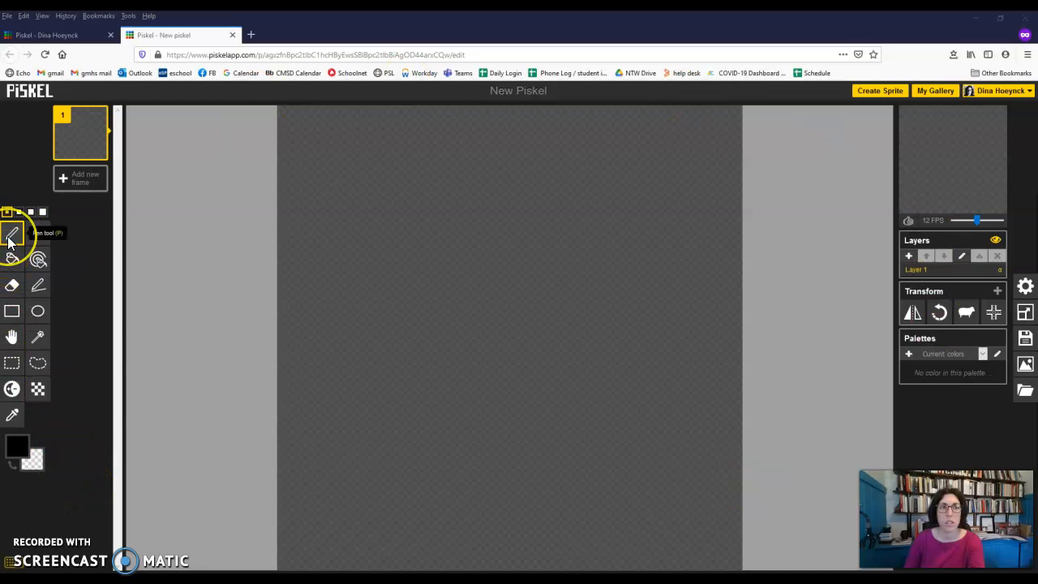
{"action": "left_click_drag", "start_coordinate": [354, 156], "coordinate": [452, 317]}
{"action": "left_click", "coordinate": [504, 330]}
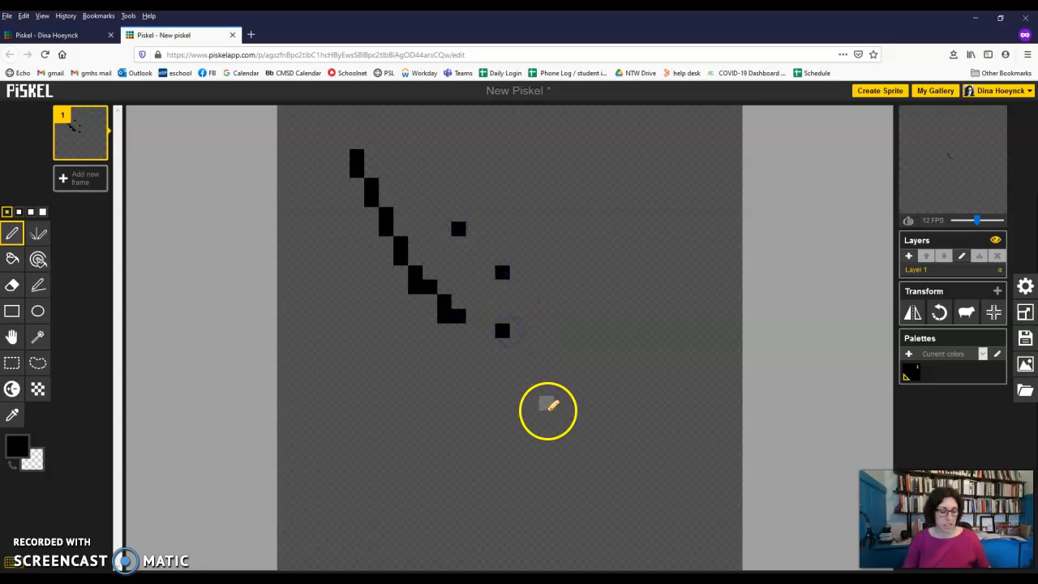
{"action": "key", "text": "ctrl+z"}
{"action": "key", "text": "ctrl+z"}
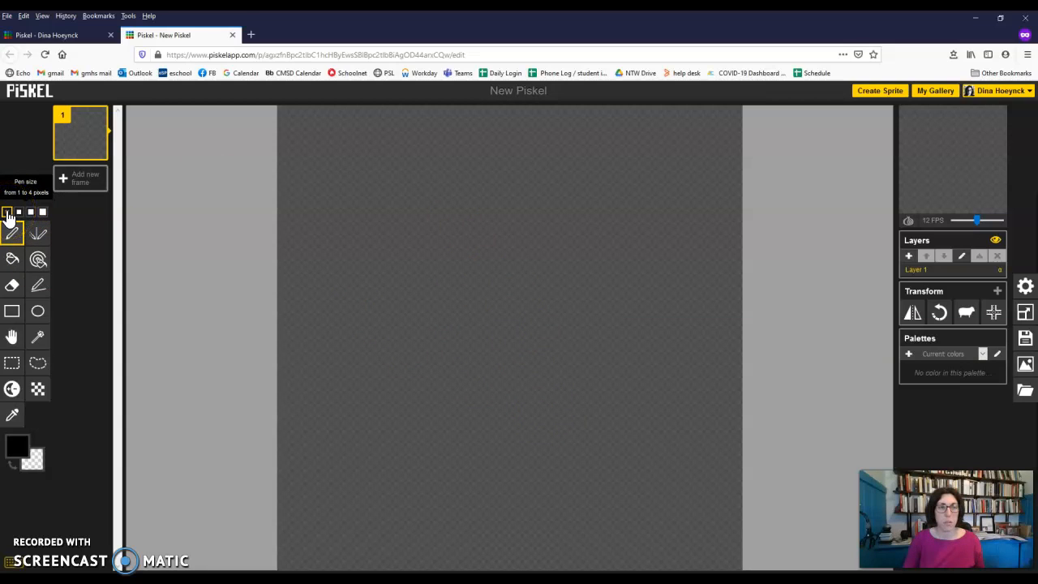
{"action": "left_click", "coordinate": [414, 202]}
{"action": "left_click", "coordinate": [19, 212]}
{"action": "left_click", "coordinate": [467, 208]}
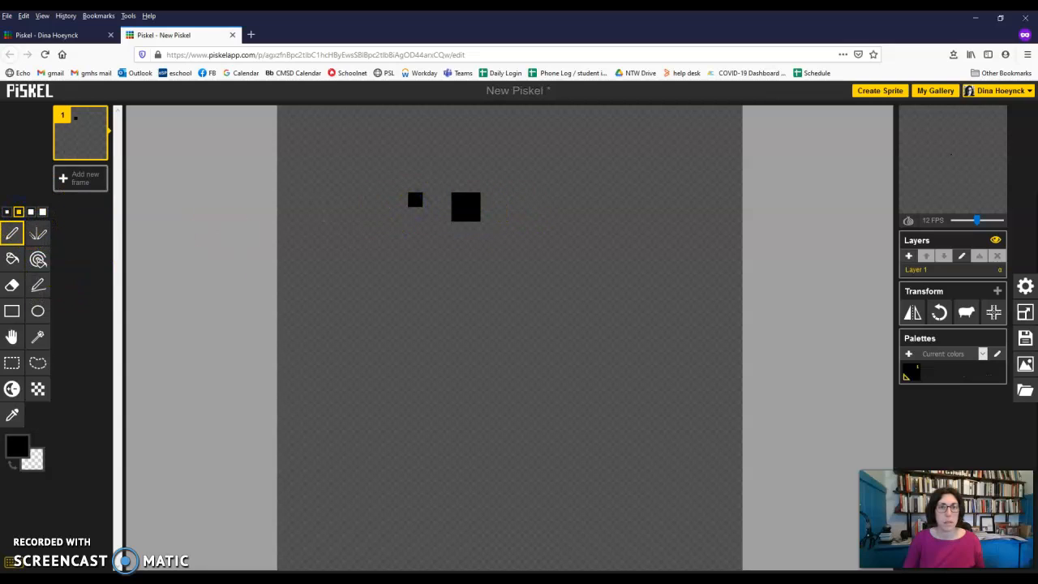
{"action": "left_click", "coordinate": [31, 212]}
{"action": "left_click", "coordinate": [512, 215]}
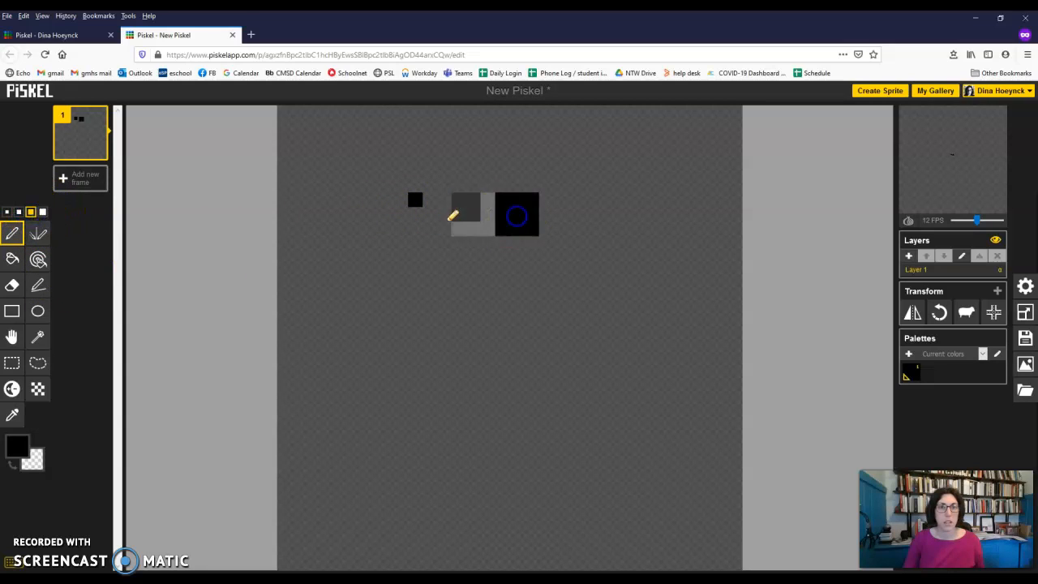
{"action": "left_click", "coordinate": [43, 212]}
{"action": "left_click", "coordinate": [602, 224]}
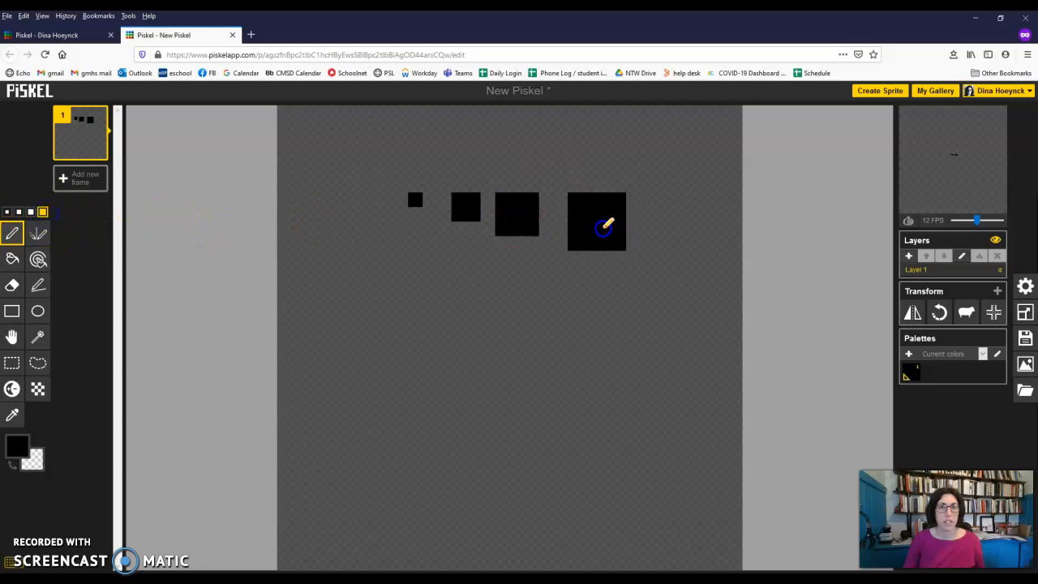
{"action": "key", "text": "ctrl+z"}
{"action": "key", "text": "ctrl+z"}
{"action": "key", "text": "ctrl+z"}
{"action": "key", "text": "ctrl+z"}
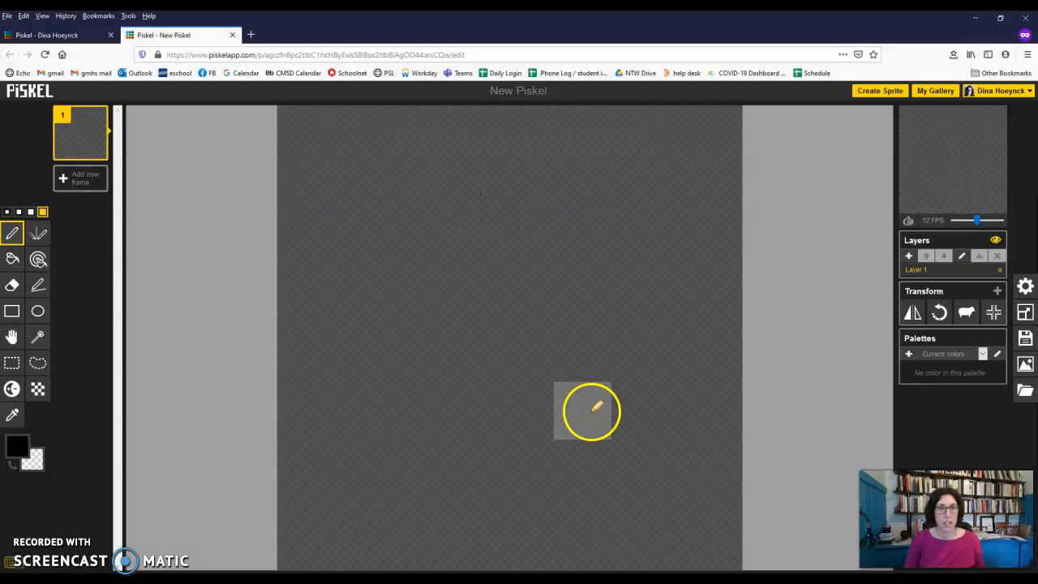
{"action": "left_click", "coordinate": [37, 235]}
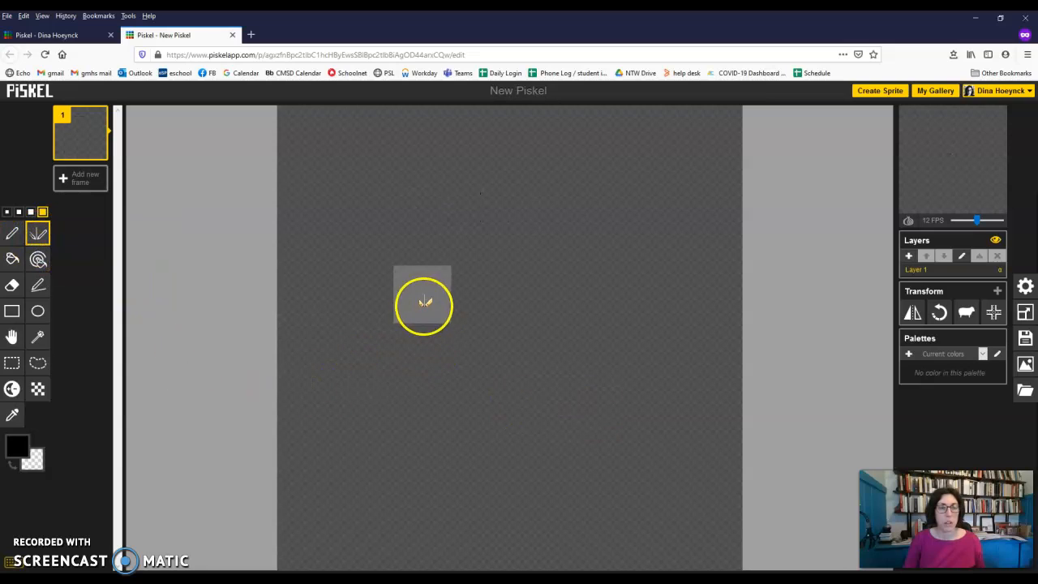
{"action": "left_click", "coordinate": [6, 212]}
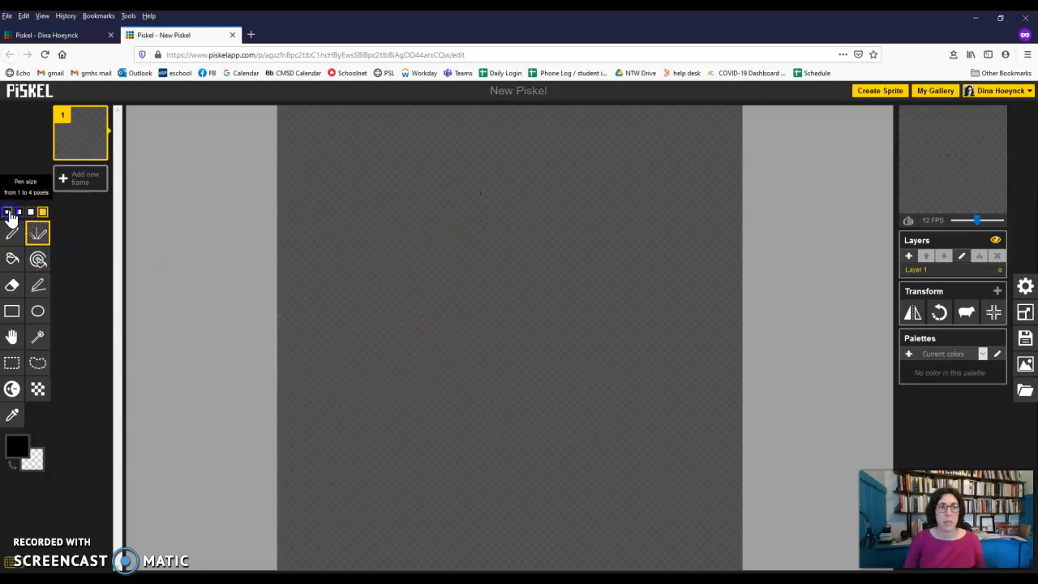
{"action": "left_click", "coordinate": [632, 196]}
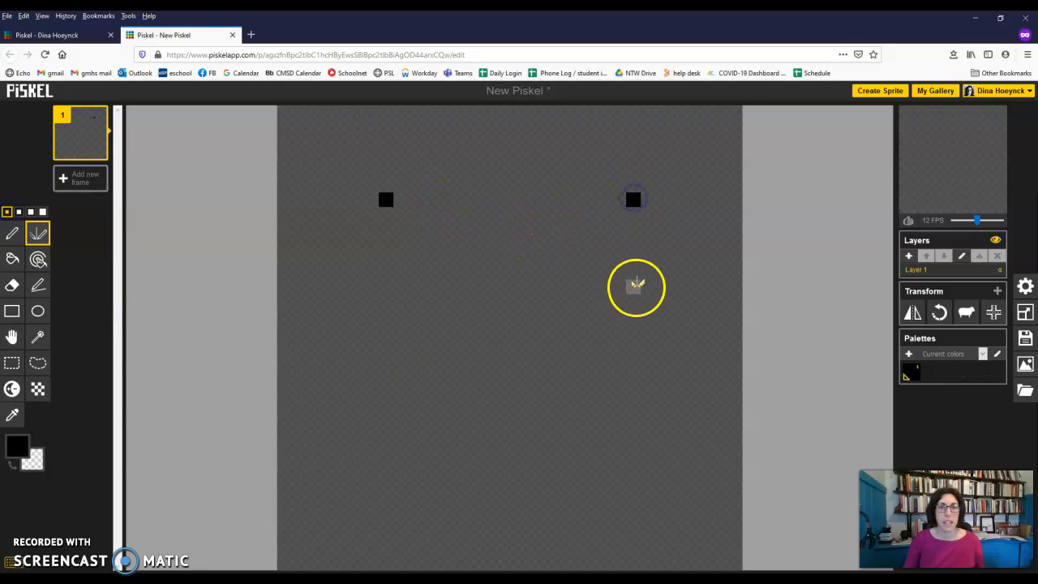
{"action": "left_click", "coordinate": [662, 228]}
{"action": "left_click", "coordinate": [675, 271]}
{"action": "left_click", "coordinate": [672, 315]}
{"action": "left_click", "coordinate": [647, 344]}
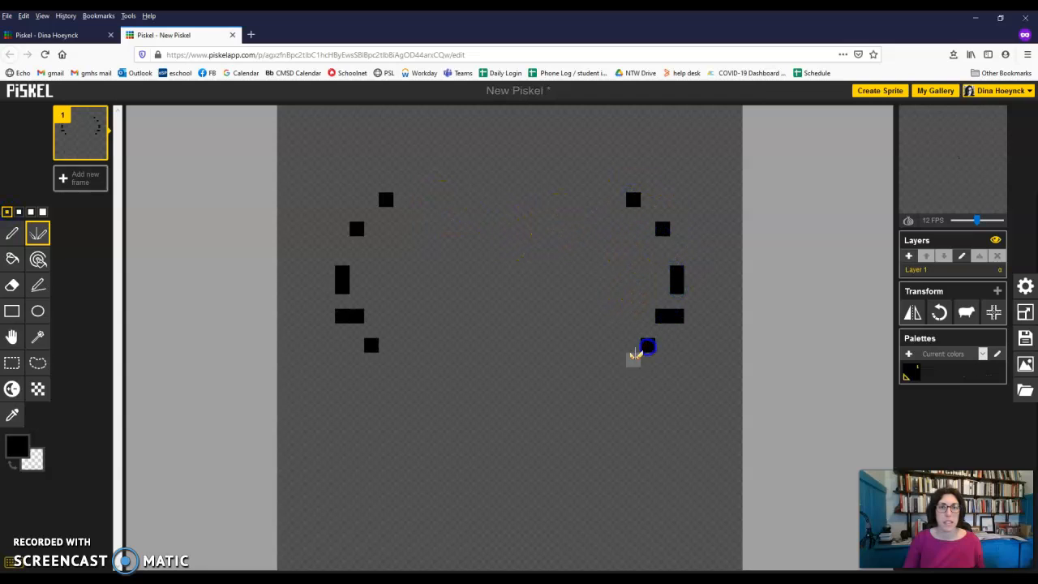
{"action": "left_click", "coordinate": [632, 366]}
{"action": "left_click", "coordinate": [607, 403]}
{"action": "left_click", "coordinate": [415, 199]}
{"action": "left_click", "coordinate": [459, 214]}
{"action": "left_click", "coordinate": [511, 257]}
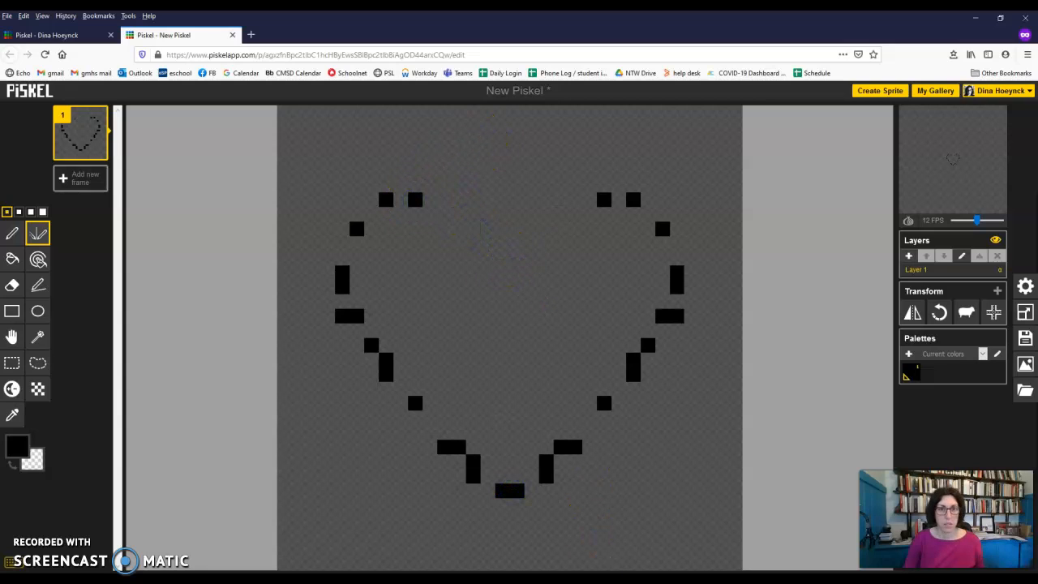
{"action": "key", "text": "ctrl+z"}
{"action": "key", "text": "ctrl+z"}
{"action": "key", "text": "ctrl+z"}
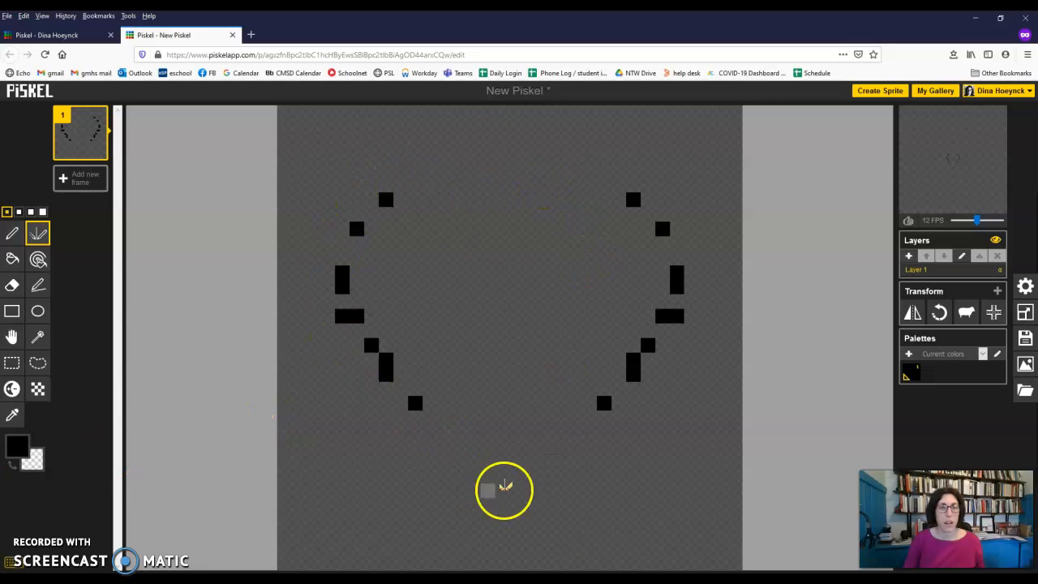
{"action": "left_click", "coordinate": [12, 286]}
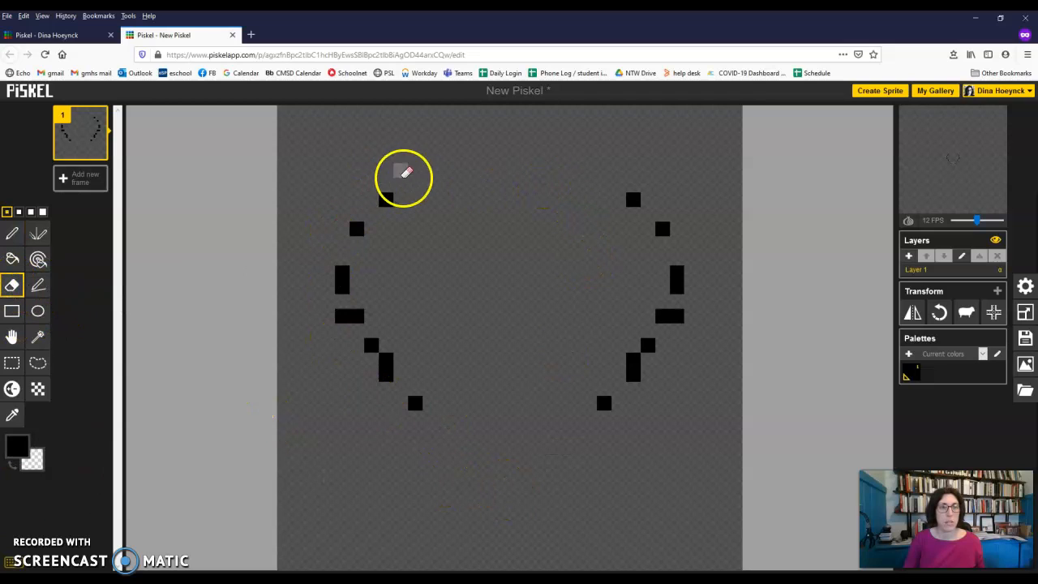
{"action": "left_click", "coordinate": [43, 212]}
{"action": "mouse_move", "coordinate": [428, 220]}
{"action": "left_mouse_down"}
{"action": "mouse_move", "coordinate": [402, 203]}
{"action": "mouse_move", "coordinate": [403, 411]}
{"action": "mouse_move", "coordinate": [543, 388]}
{"action": "mouse_move", "coordinate": [671, 327]}
{"action": "mouse_move", "coordinate": [668, 369]}
{"action": "mouse_move", "coordinate": [644, 192]}
{"action": "mouse_move", "coordinate": [697, 281]}
{"action": "left_mouse_up"}
{"action": "left_click", "coordinate": [12, 260]}
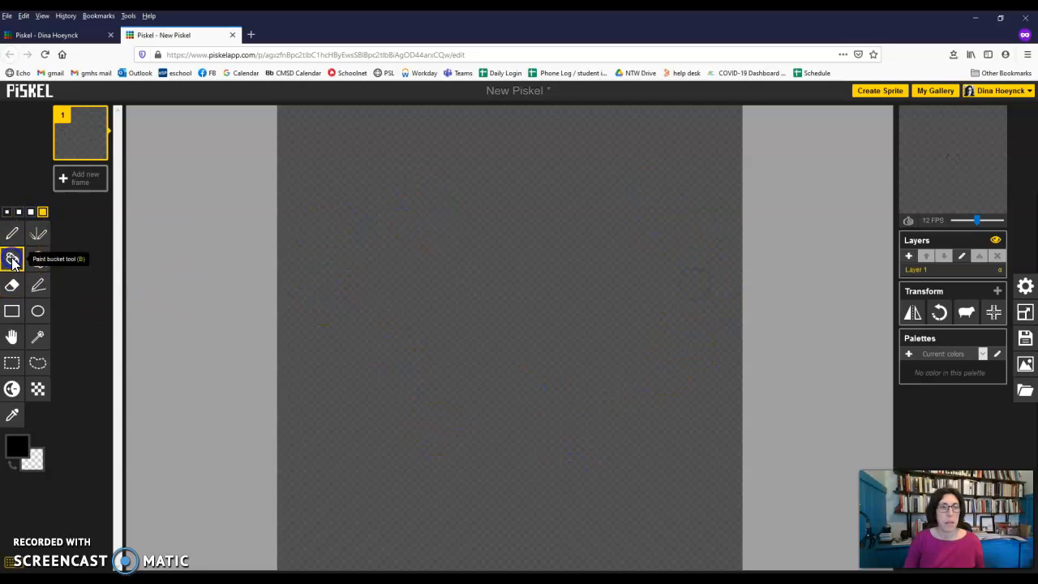
Step: Fill the canvas black and paint a wide transparent diagonal band across it
{"action": "left_click", "coordinate": [340, 217]}
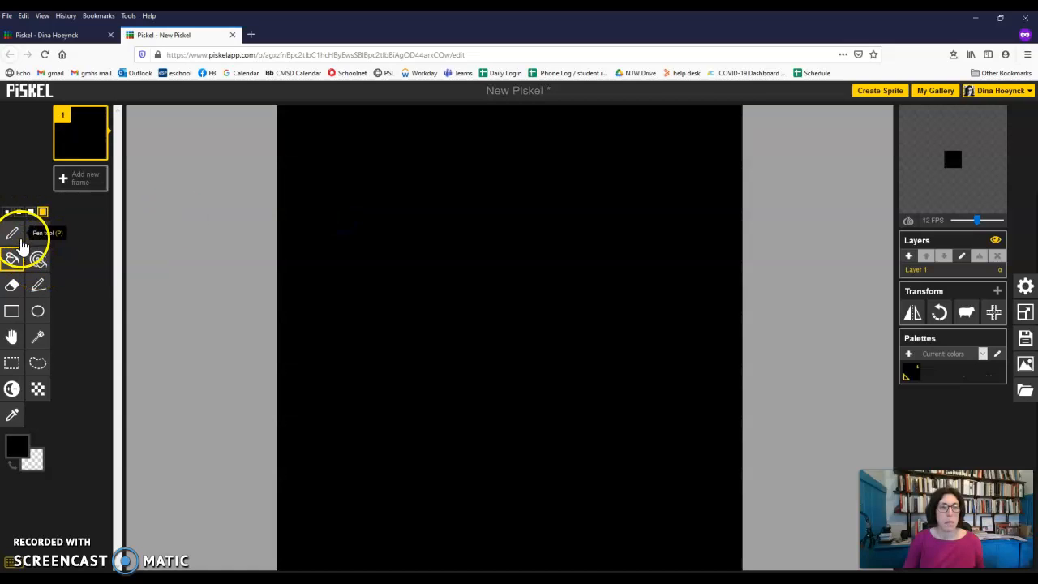
{"action": "left_click", "coordinate": [13, 464]}
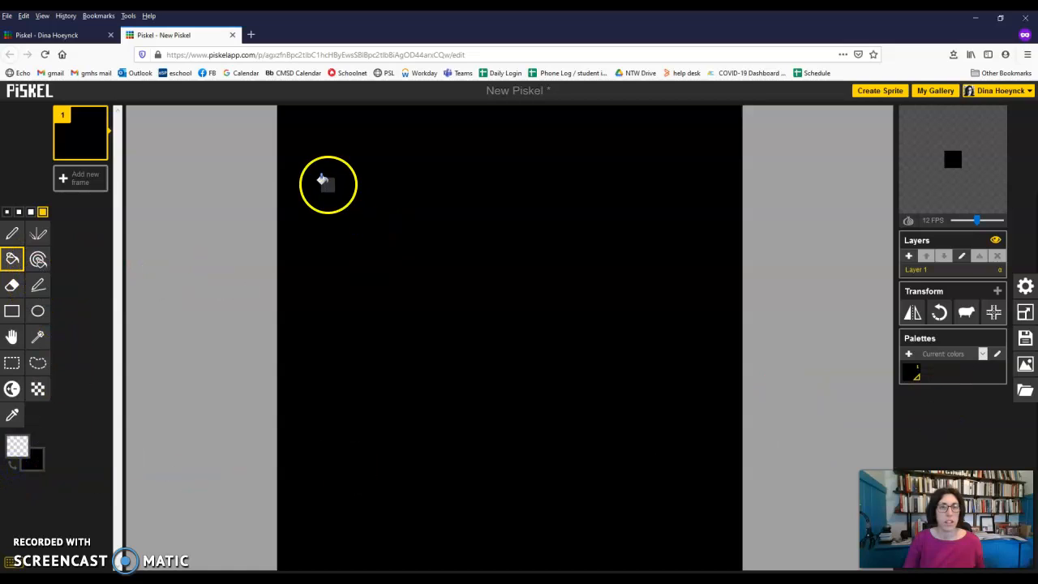
{"action": "left_click", "coordinate": [12, 234]}
{"action": "left_click_drag", "start_coordinate": [335, 192], "coordinate": [560, 484]}
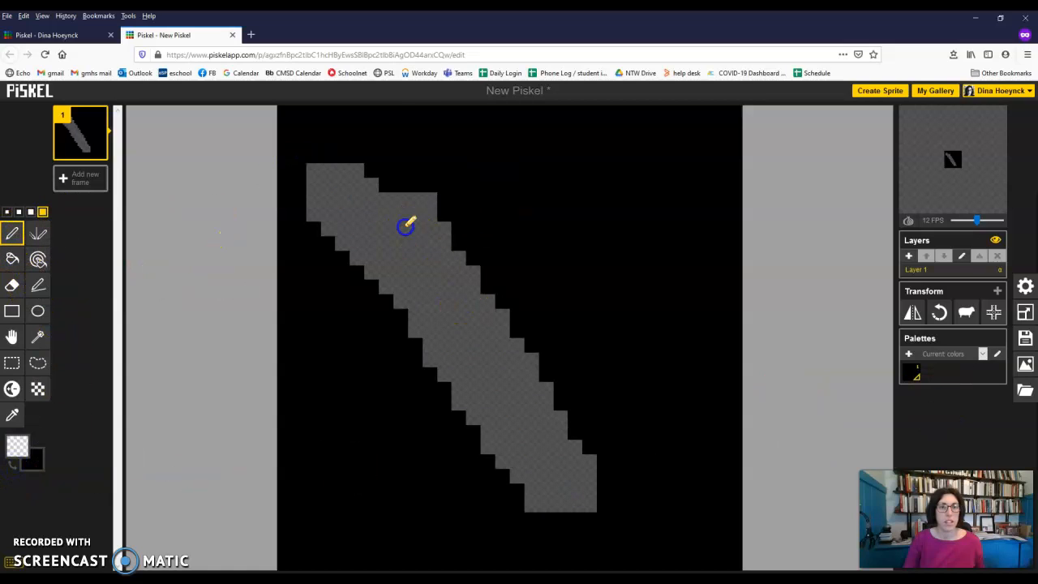
Step: Recolour all the black pixels dark red with the same-colour fill
{"action": "left_click", "coordinate": [37, 259]}
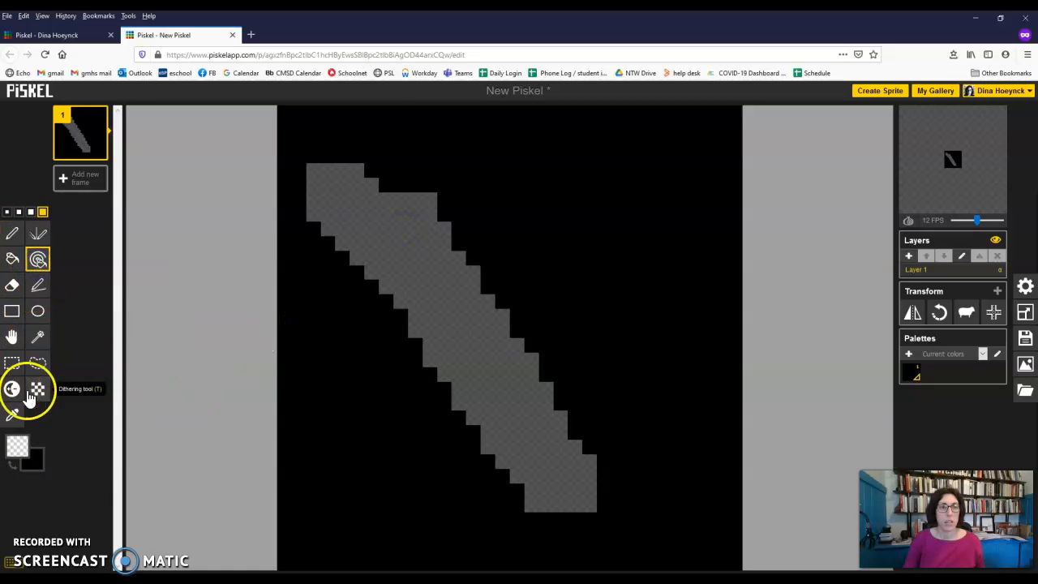
{"action": "left_click", "coordinate": [30, 454]}
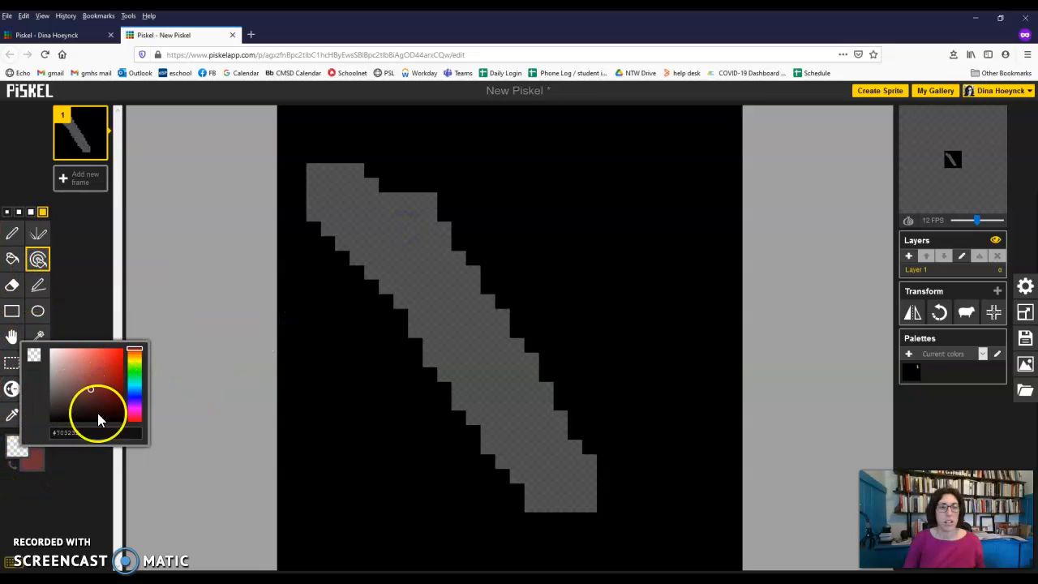
{"action": "left_click", "coordinate": [11, 464]}
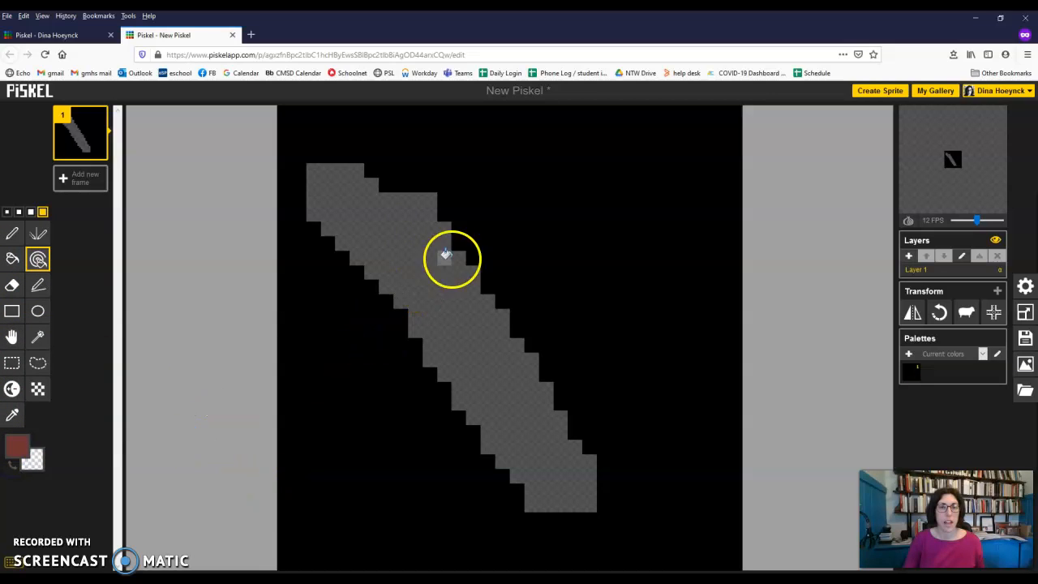
{"action": "left_click", "coordinate": [351, 352]}
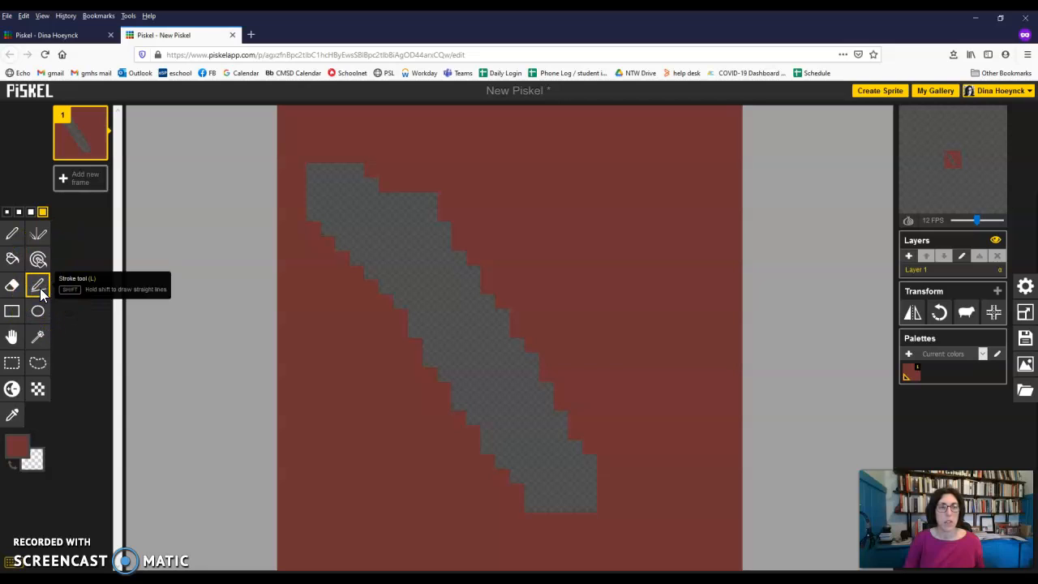
Step: Cover the top and top-left of the grey stripe with red rectangles
{"action": "left_click", "coordinate": [13, 287]}
{"action": "left_click", "coordinate": [17, 314]}
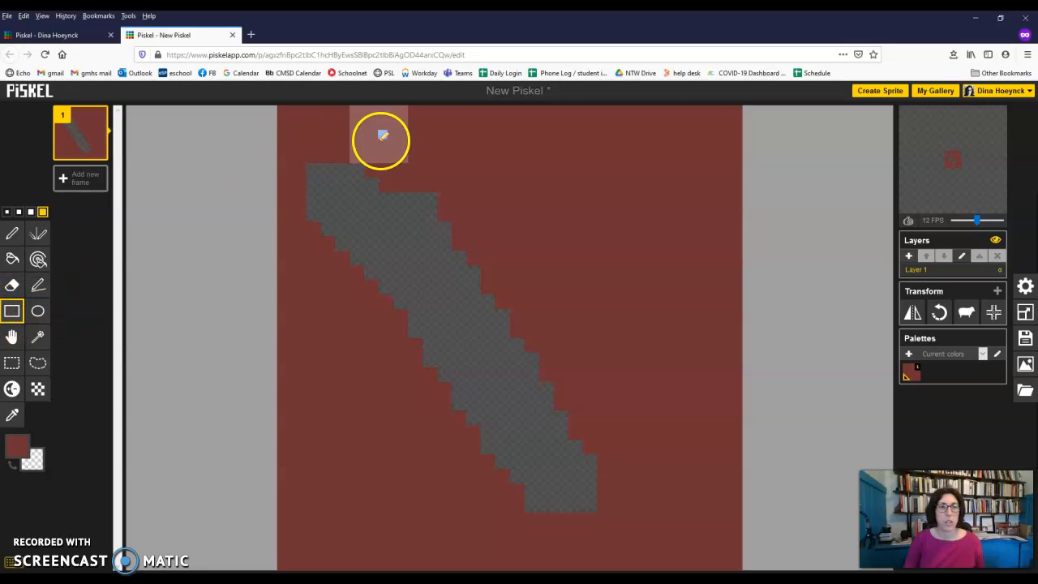
{"action": "left_click_drag", "start_coordinate": [322, 166], "coordinate": [454, 263]}
{"action": "left_click", "coordinate": [11, 311]}
{"action": "left_click_drag", "start_coordinate": [285, 169], "coordinate": [316, 201]}
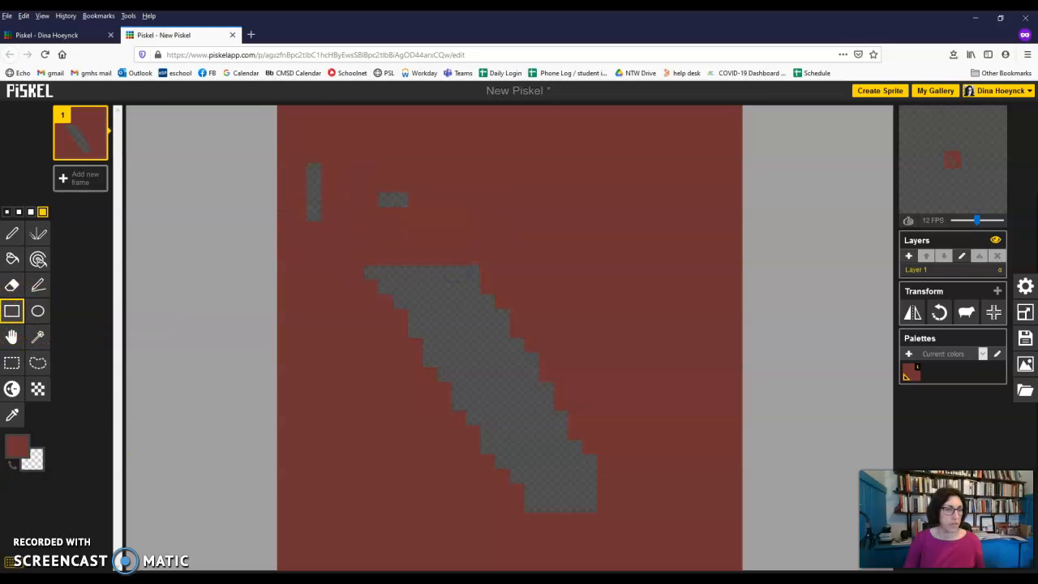
Step: Draw a large green rectangle outline across the middle of the canvas
{"action": "left_click", "coordinate": [17, 445]}
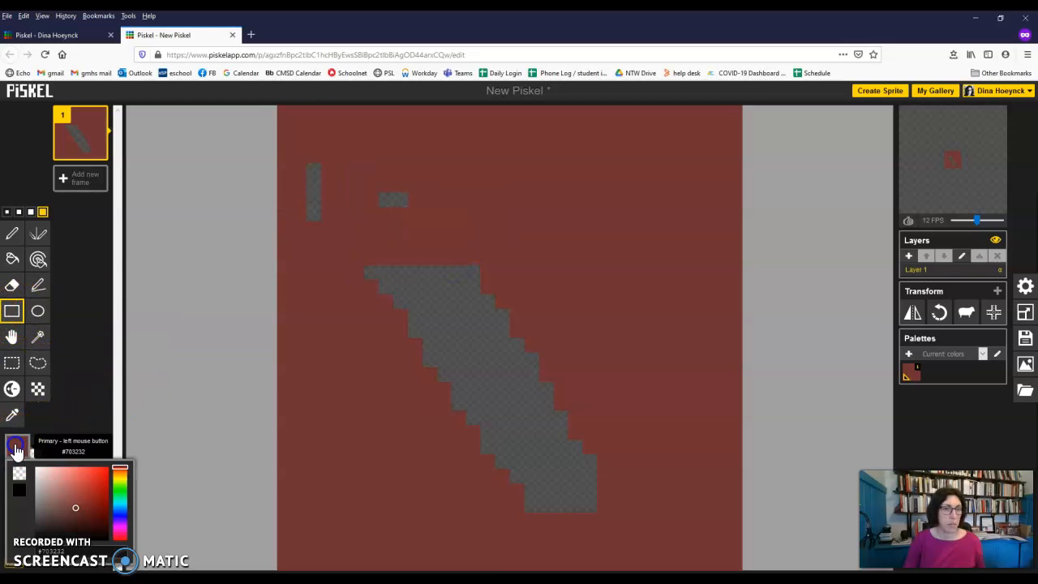
{"action": "left_click", "coordinate": [121, 490]}
{"action": "left_click", "coordinate": [11, 323]}
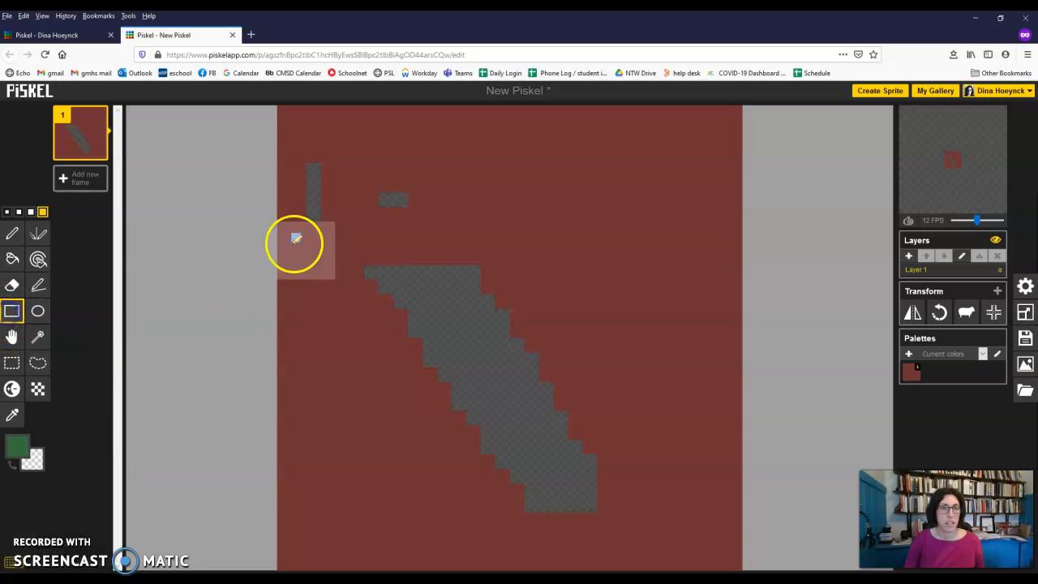
{"action": "mouse_move", "coordinate": [322, 193]}
{"action": "left_mouse_down"}
{"action": "mouse_move", "coordinate": [540, 470]}
{"action": "mouse_move", "coordinate": [689, 503]}
{"action": "left_mouse_up"}
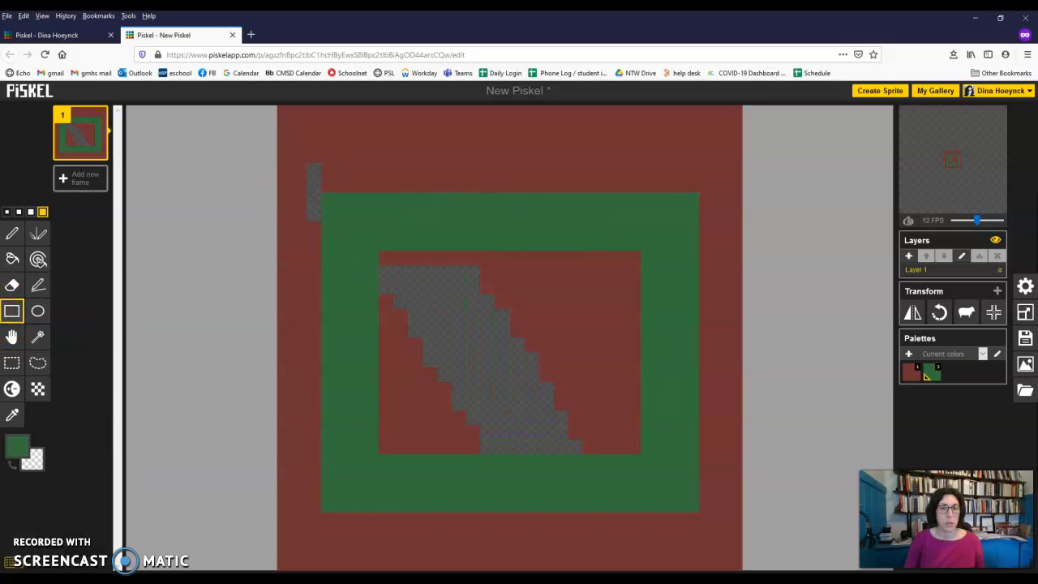
Step: Draw a dark blue ellipse ring and shift the whole drawing slightly up and right
{"action": "left_click", "coordinate": [38, 311]}
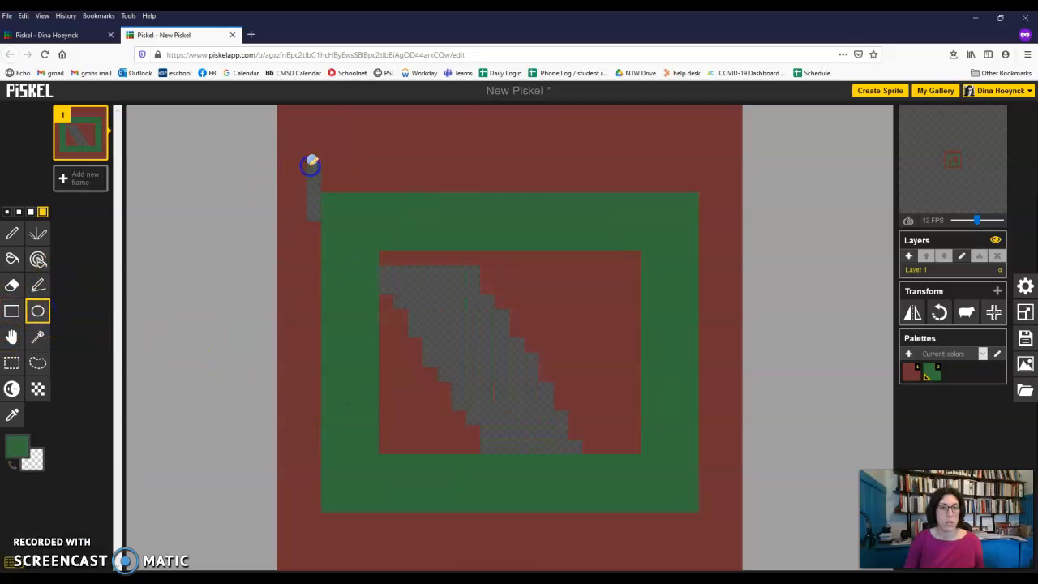
{"action": "left_click", "coordinate": [22, 446]}
{"action": "left_click", "coordinate": [136, 517]}
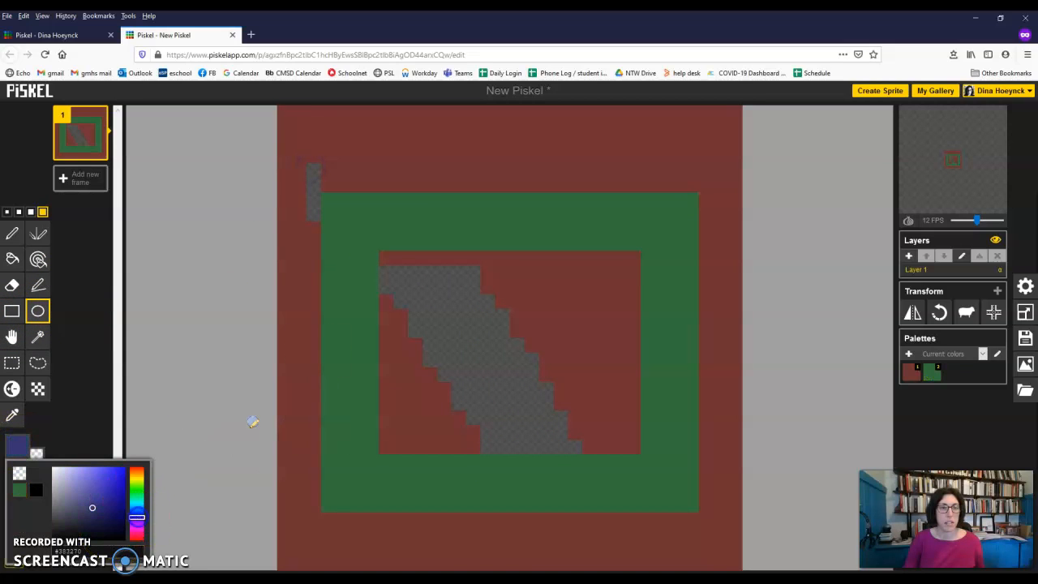
{"action": "mouse_move", "coordinate": [366, 166]}
{"action": "left_mouse_down"}
{"action": "mouse_move", "coordinate": [614, 417]}
{"action": "mouse_move", "coordinate": [699, 454]}
{"action": "left_mouse_up"}
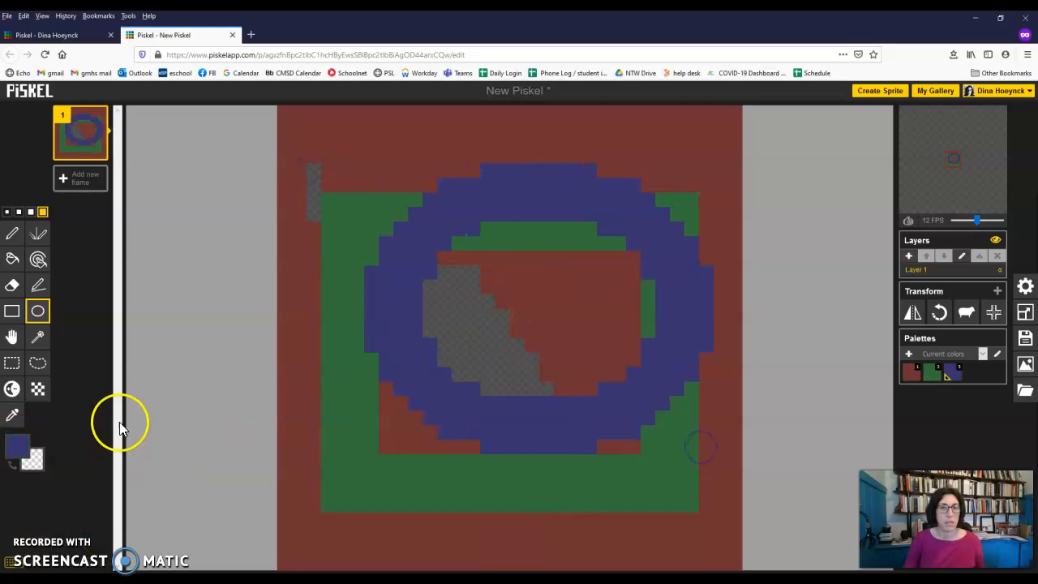
{"action": "left_click", "coordinate": [13, 339]}
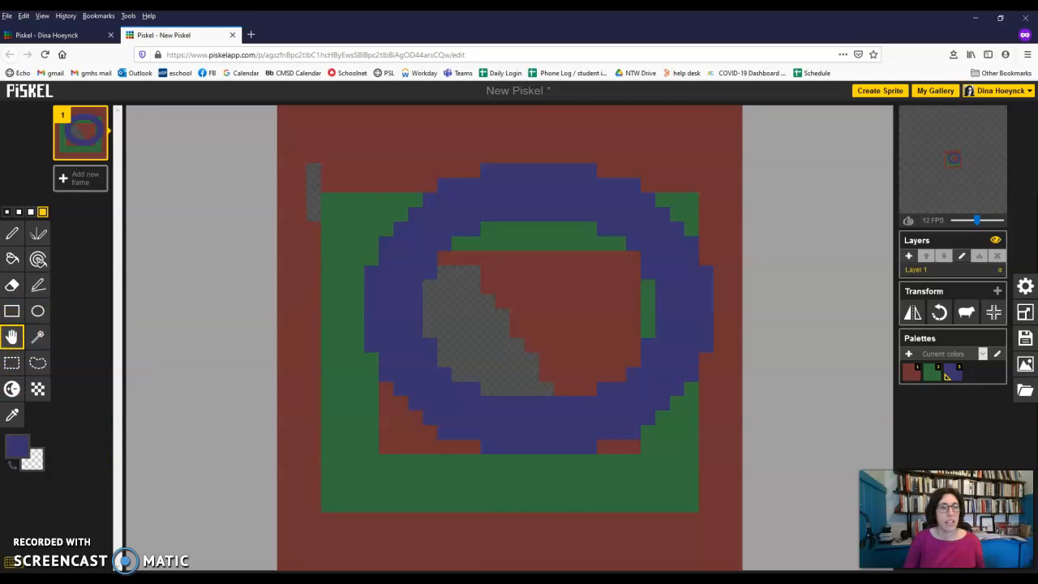
{"action": "mouse_move", "coordinate": [487, 185]}
{"action": "left_mouse_down"}
{"action": "mouse_move", "coordinate": [482, 276]}
{"action": "mouse_move", "coordinate": [486, 178]}
{"action": "mouse_move", "coordinate": [503, 225]}
{"action": "mouse_move", "coordinate": [497, 174]}
{"action": "left_mouse_up"}
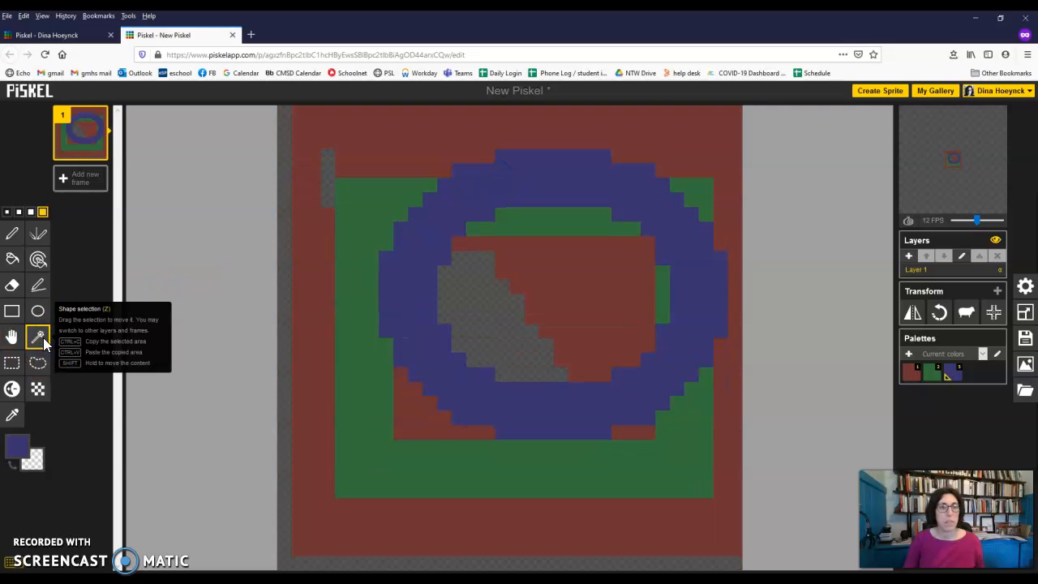
{"action": "left_click", "coordinate": [42, 336]}
{"action": "left_click", "coordinate": [41, 336]}
{"action": "left_click", "coordinate": [472, 200]}
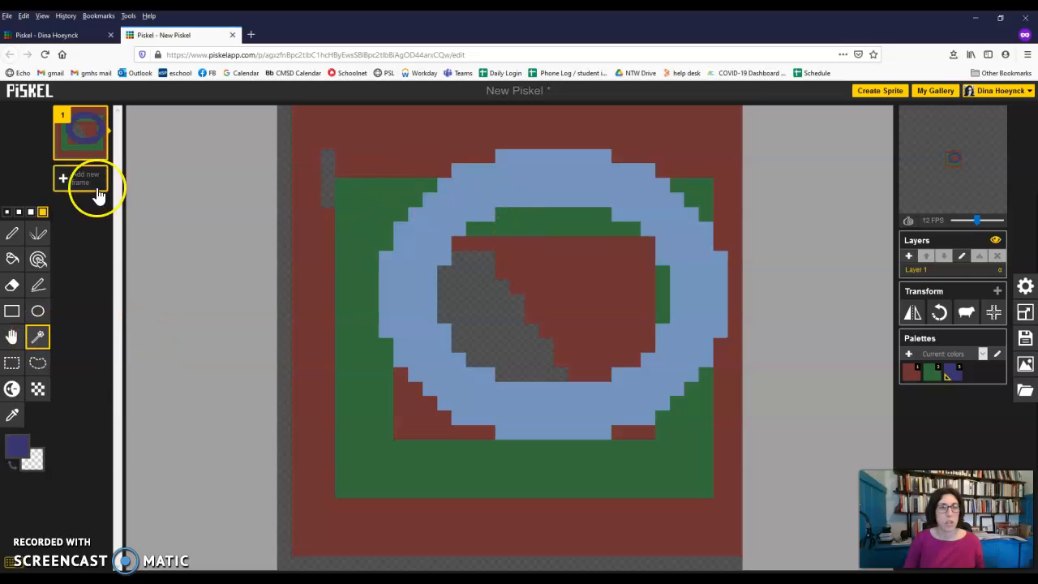
{"action": "left_click", "coordinate": [11, 336]}
{"action": "mouse_move", "coordinate": [493, 160]}
{"action": "left_mouse_down"}
{"action": "mouse_move", "coordinate": [435, 239]}
{"action": "mouse_move", "coordinate": [526, 173]}
{"action": "left_mouse_up"}
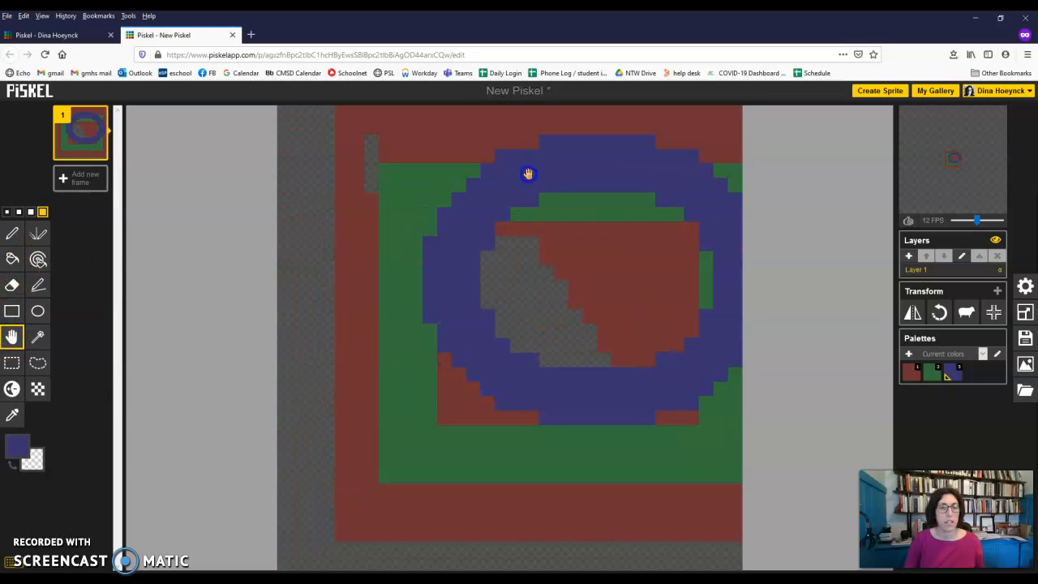
{"action": "key", "text": "ctrl+z"}
{"action": "left_click", "coordinate": [38, 336]}
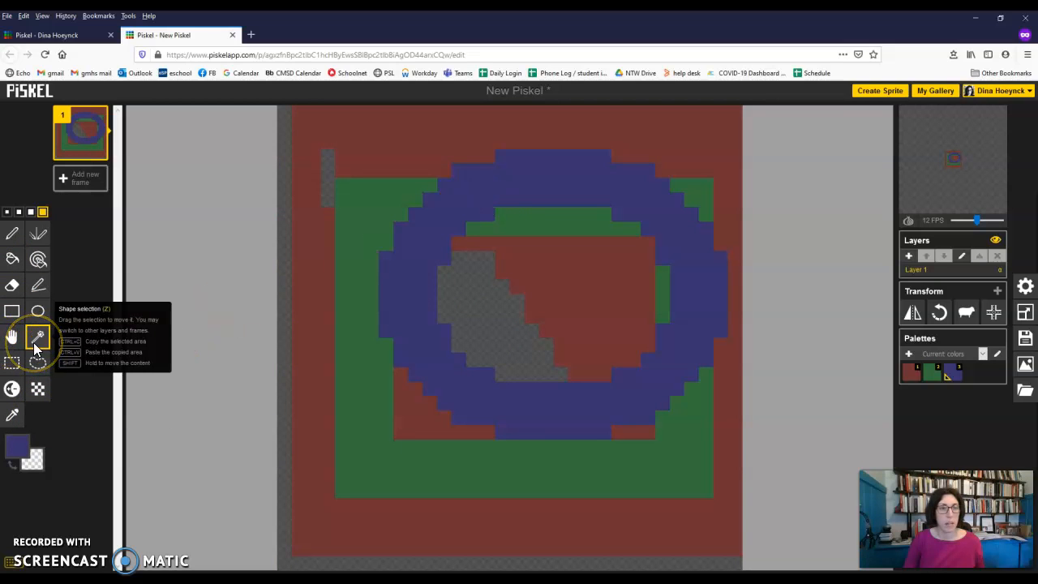
{"action": "left_click", "coordinate": [34, 363]}
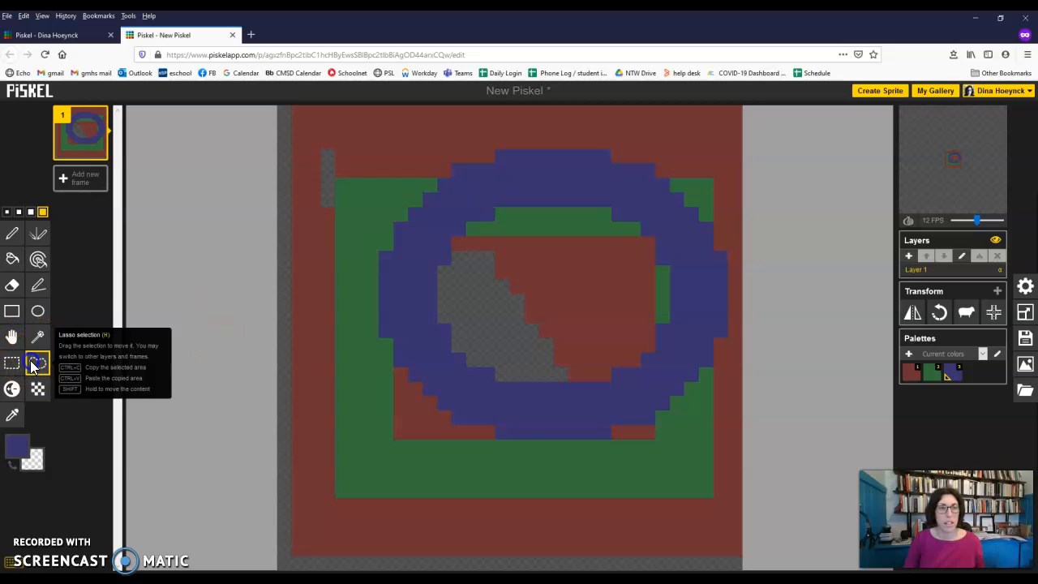
{"action": "left_click", "coordinate": [10, 369]}
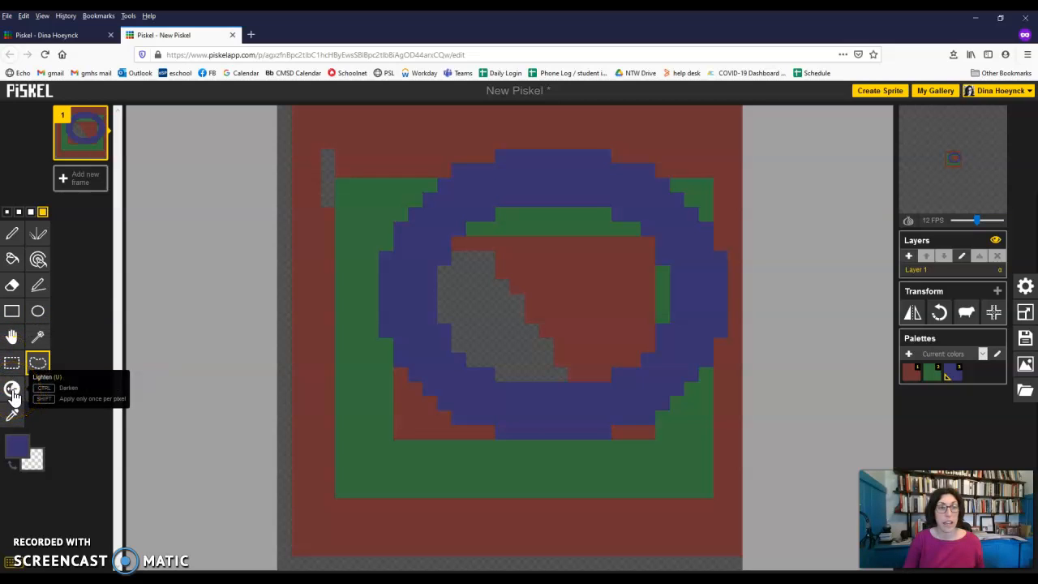
{"action": "left_click", "coordinate": [36, 399]}
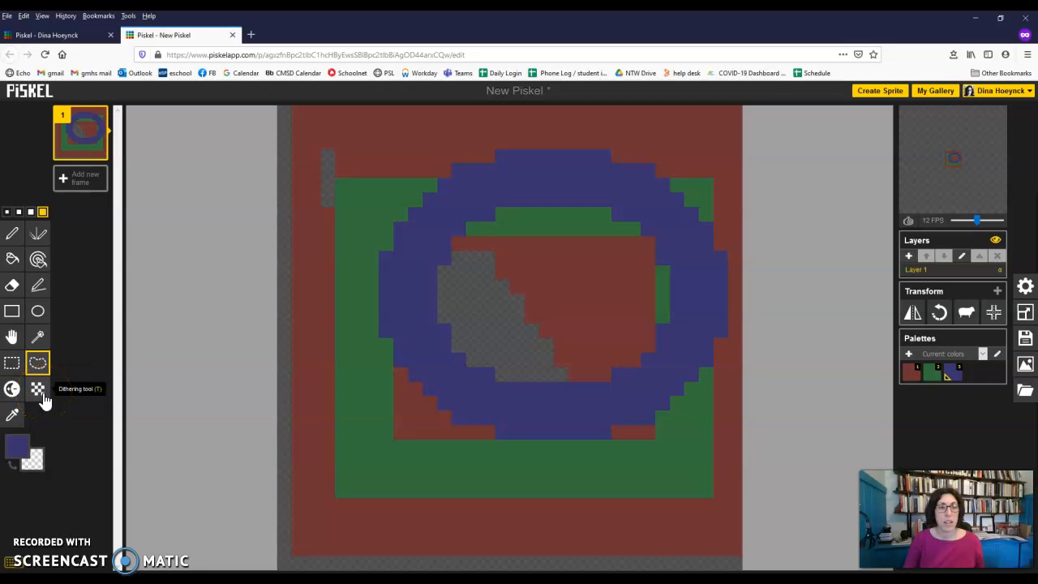
Step: Select the entire canvas and delete all shapes, dismissing the accidental bookmark prompt
{"action": "left_click", "coordinate": [42, 394]}
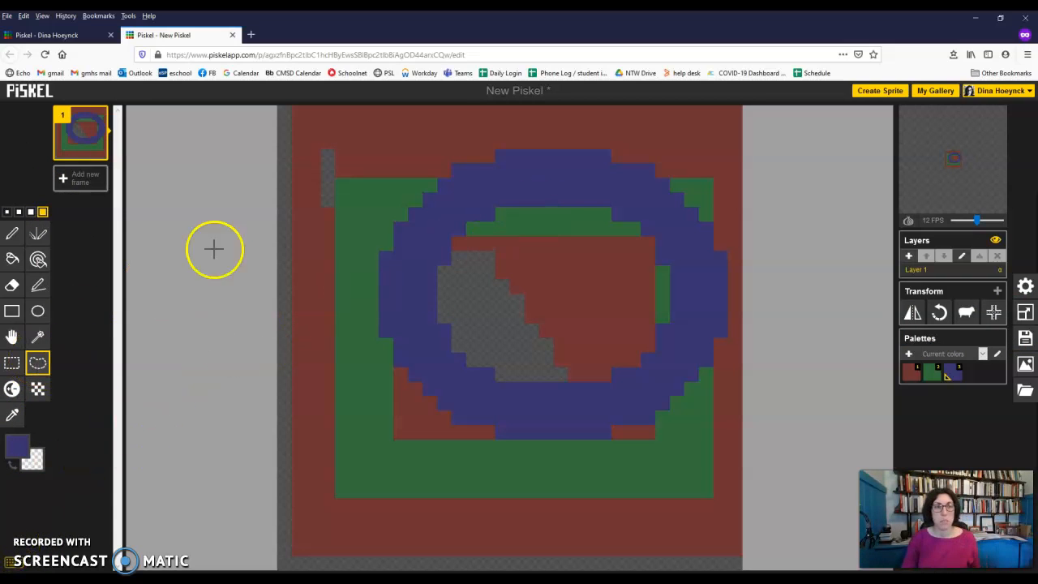
{"action": "left_click", "coordinate": [12, 363]}
{"action": "left_click_drag", "start_coordinate": [283, 109], "coordinate": [738, 567]}
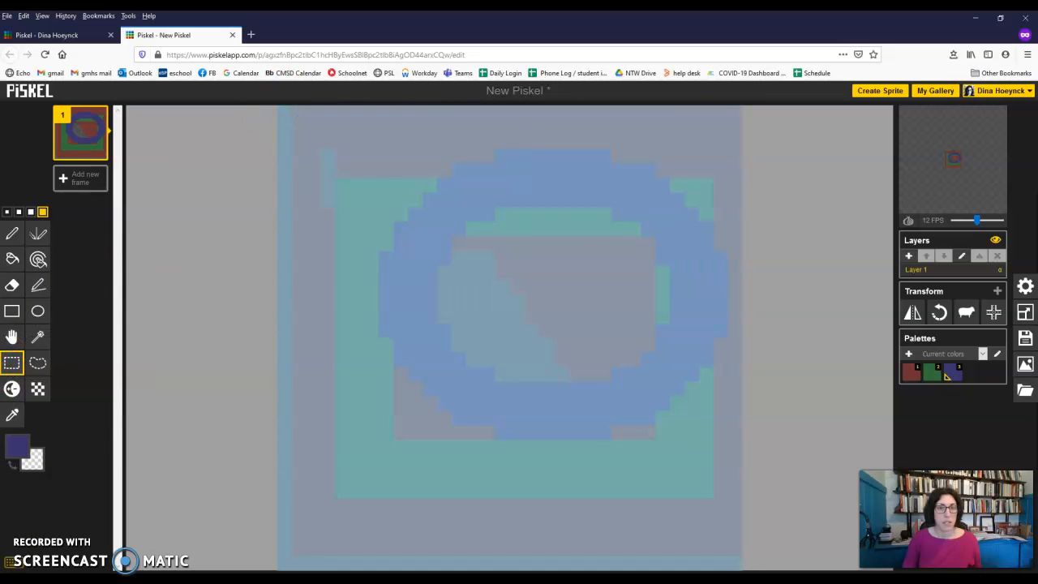
{"action": "key", "text": "Delete"}
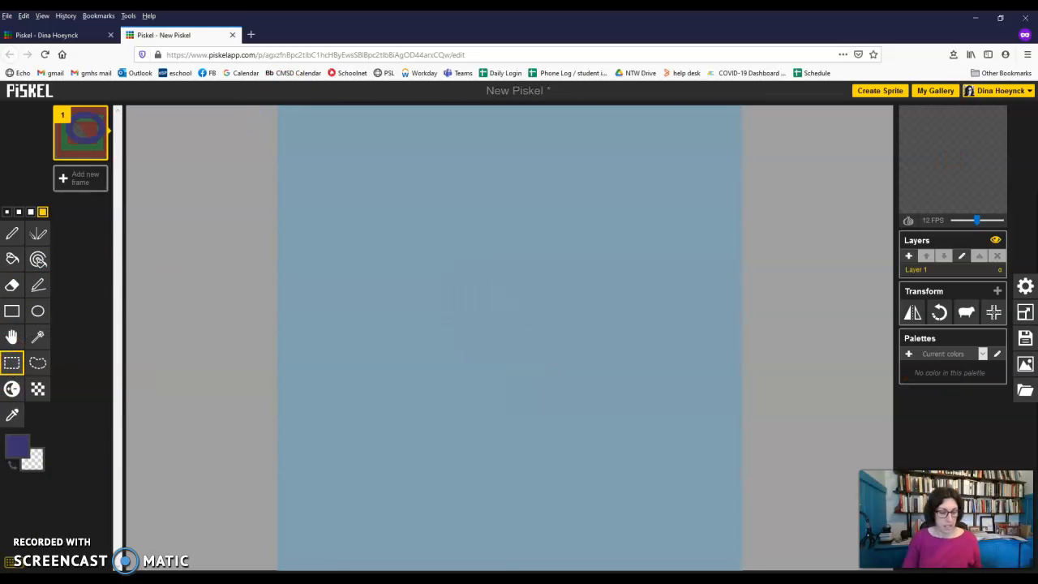
{"action": "key", "text": "ctrl+d"}
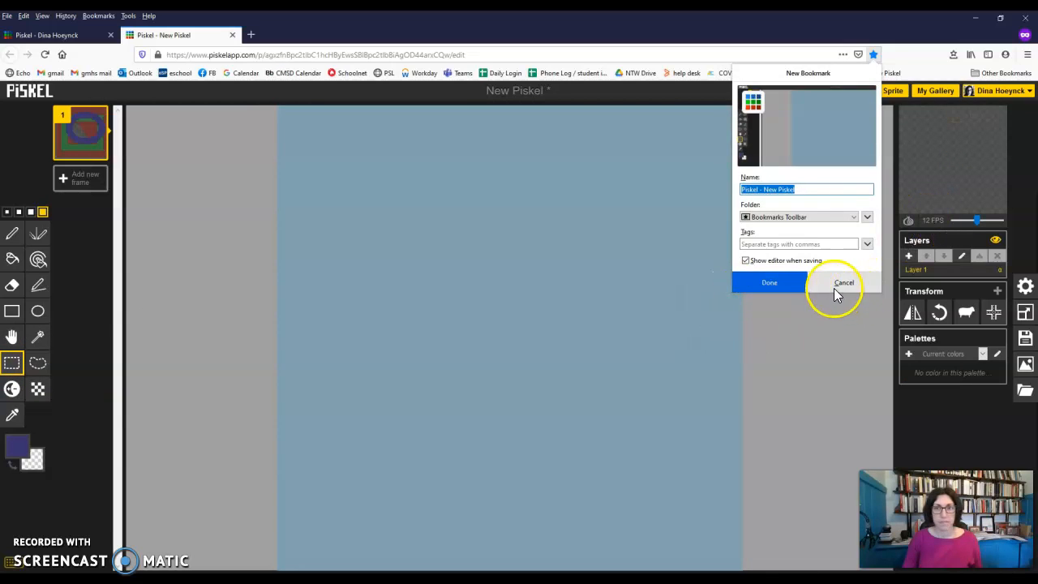
{"action": "left_click", "coordinate": [837, 285]}
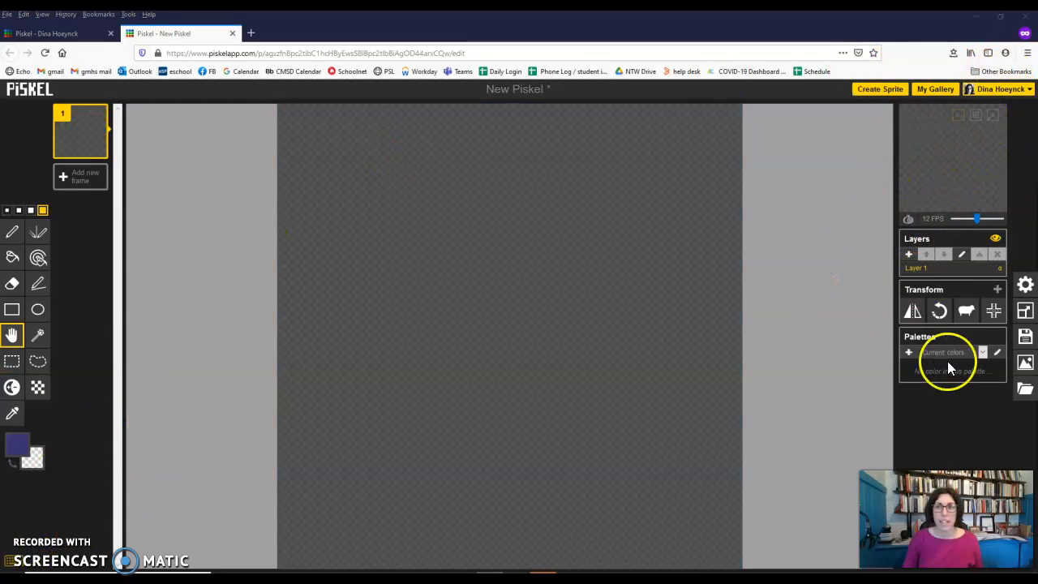
Step: Open and close the sprite settings, then try the Transform panel buttons
{"action": "left_click", "coordinate": [1027, 285]}
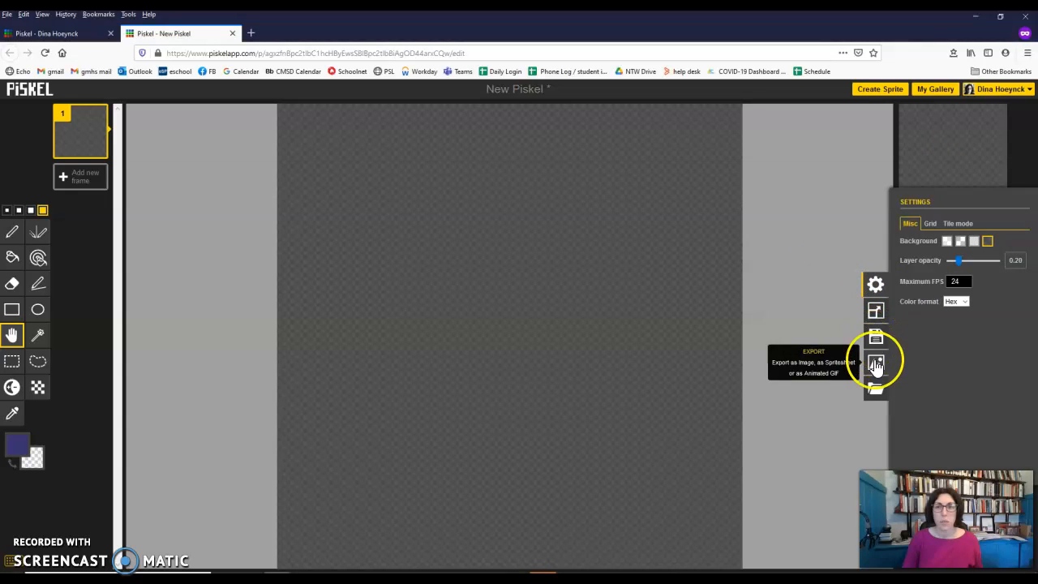
{"action": "left_click", "coordinate": [835, 315]}
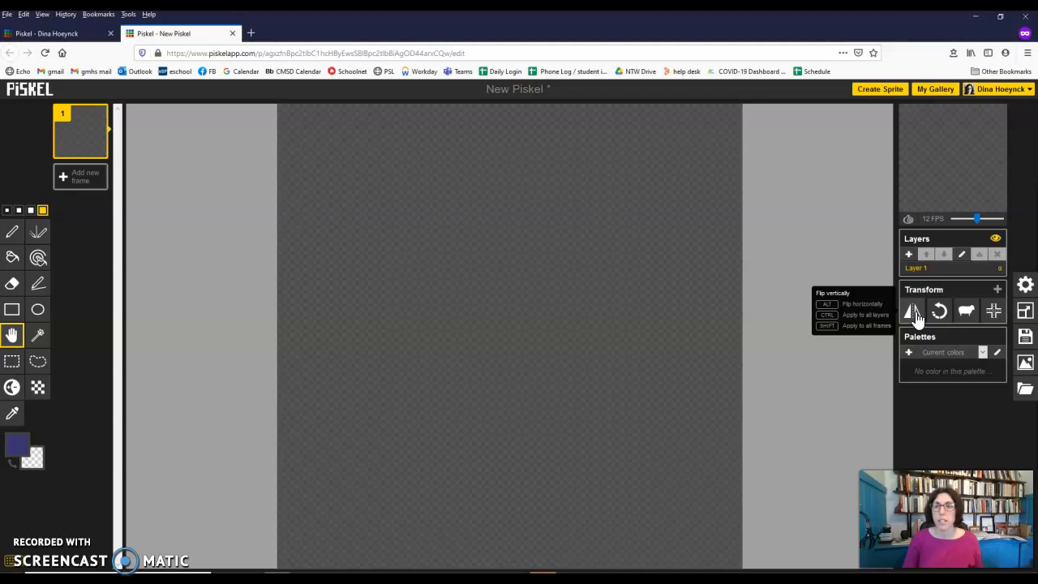
{"action": "left_click", "coordinate": [941, 318]}
{"action": "left_click", "coordinate": [967, 316]}
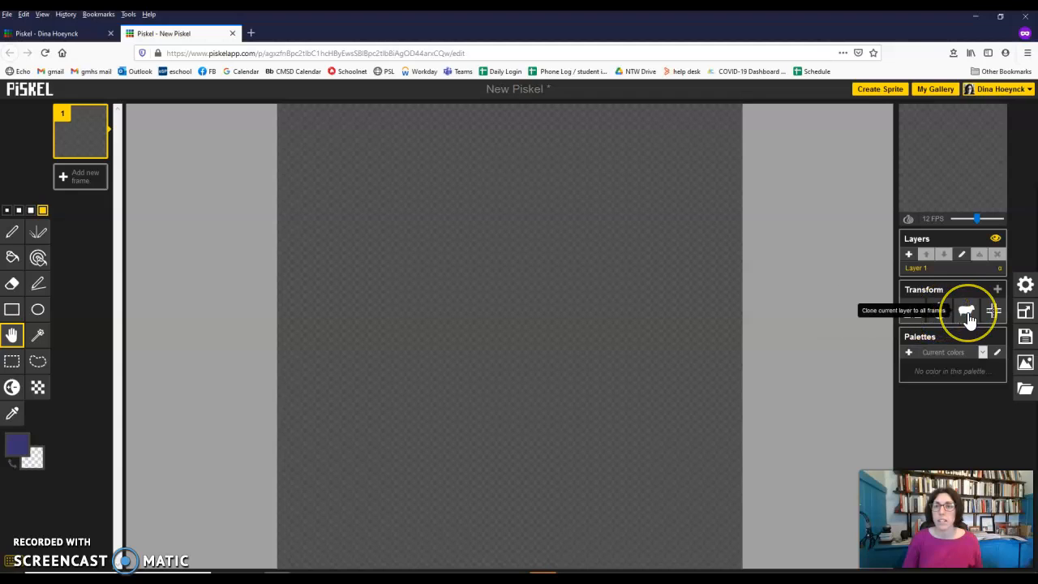
{"action": "left_click", "coordinate": [994, 312]}
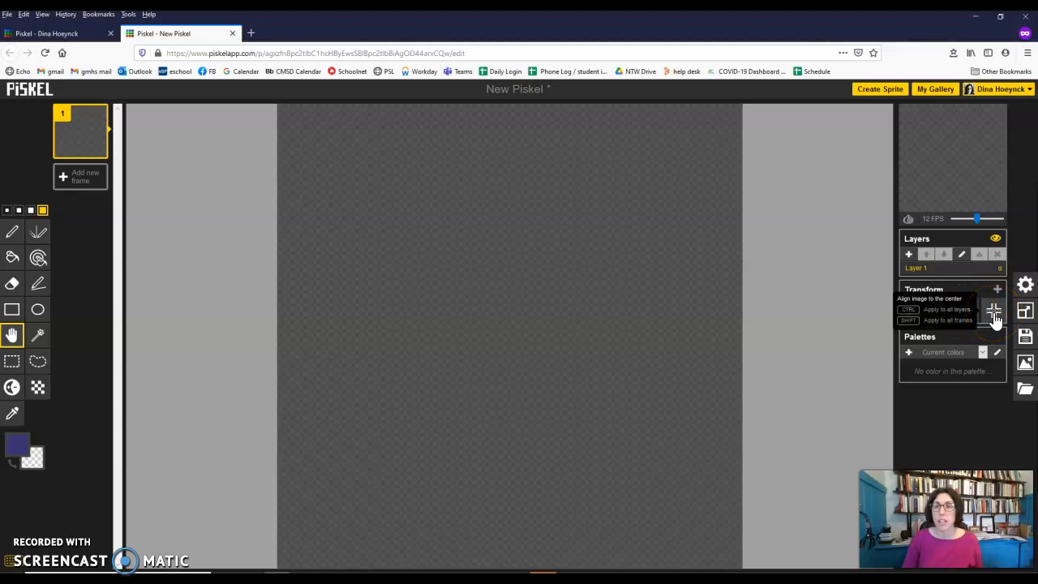
Step: Expand the Transform panel to reveal extra tools such as Crop
{"action": "left_click", "coordinate": [997, 292]}
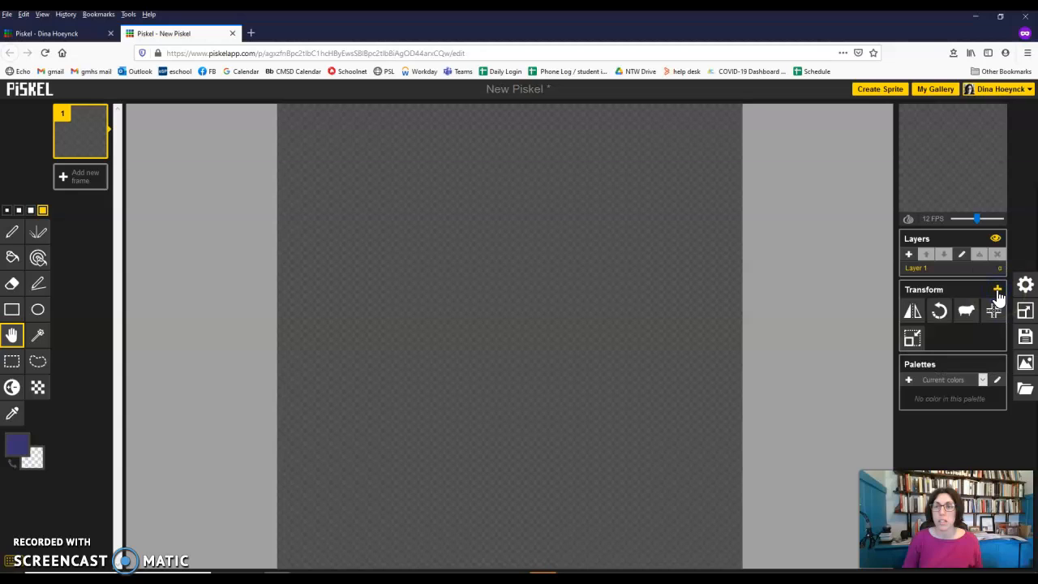
{"action": "left_click", "coordinate": [913, 339]}
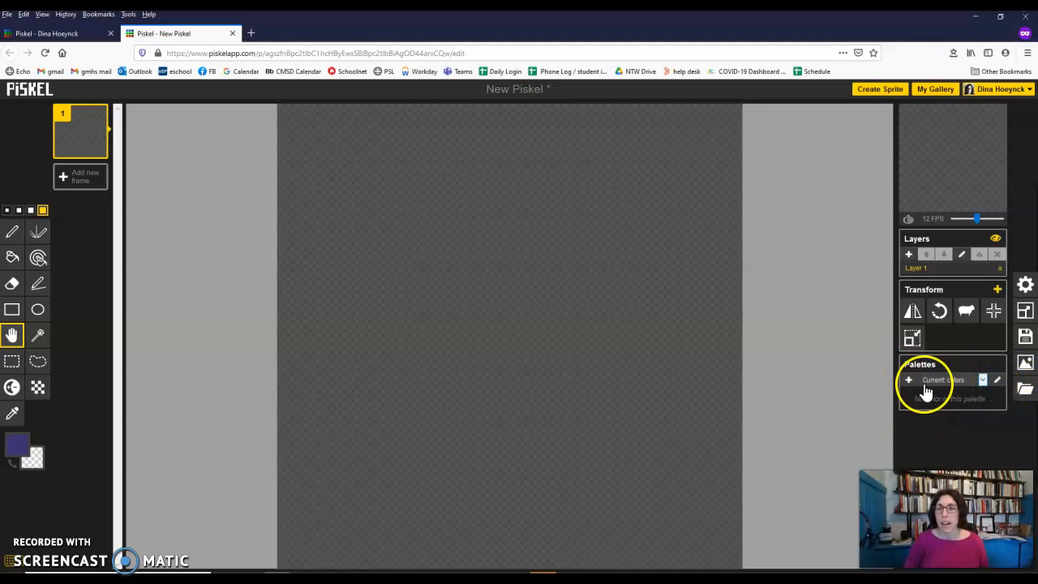
{"action": "left_click", "coordinate": [998, 381]}
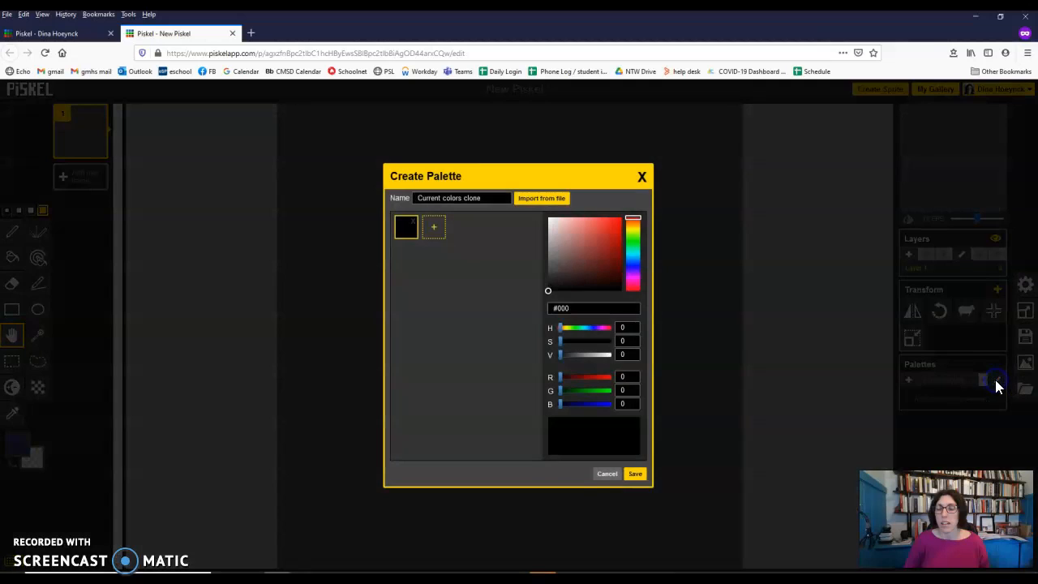
Step: Reopen the palette editor and name the new palette 'Watermelon'
{"action": "left_click", "coordinate": [634, 474]}
{"action": "left_click", "coordinate": [998, 382]}
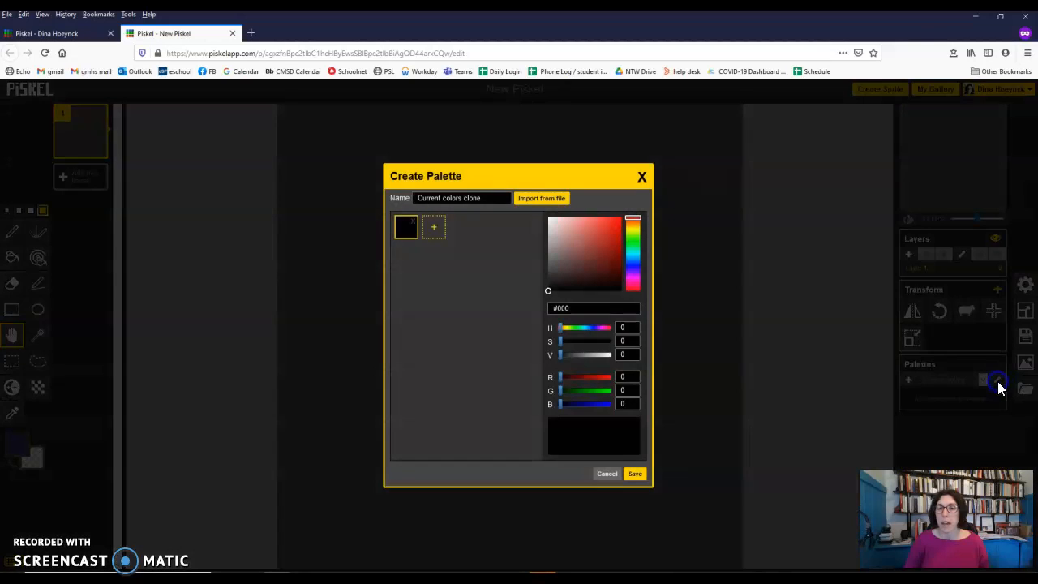
{"action": "left_click", "coordinate": [445, 227]}
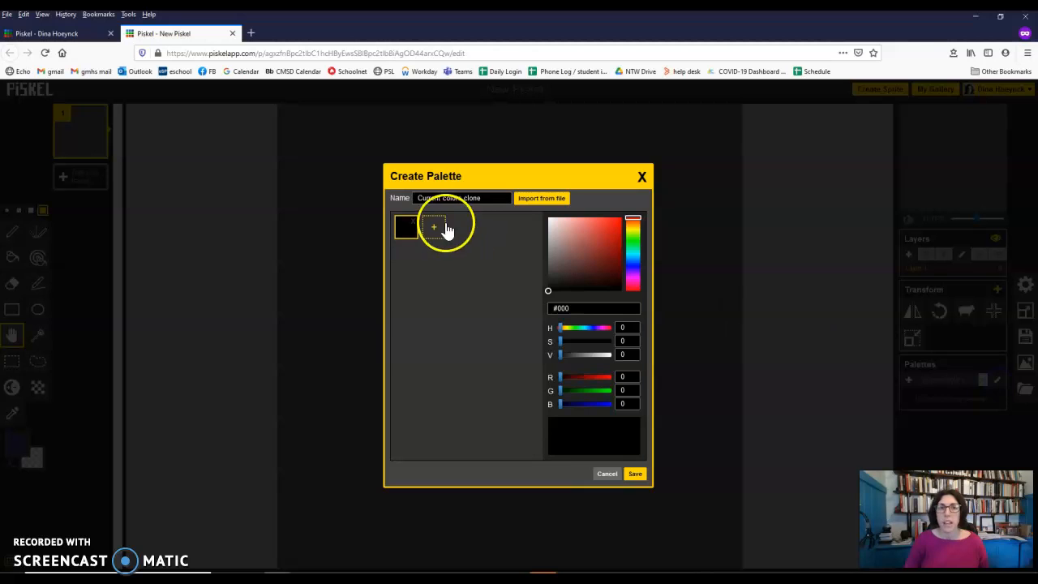
{"action": "triple_click", "coordinate": [470, 200]}
{"action": "left_click", "coordinate": [461, 200]}
{"action": "triple_click", "coordinate": [484, 201]}
{"action": "type", "text": "Watermelon"}
Step: Add black and salmon pink swatches, deleting the unwanted extra colours
{"action": "left_click", "coordinate": [471, 230]}
{"action": "left_click", "coordinate": [411, 233]}
{"action": "left_click", "coordinate": [433, 230]}
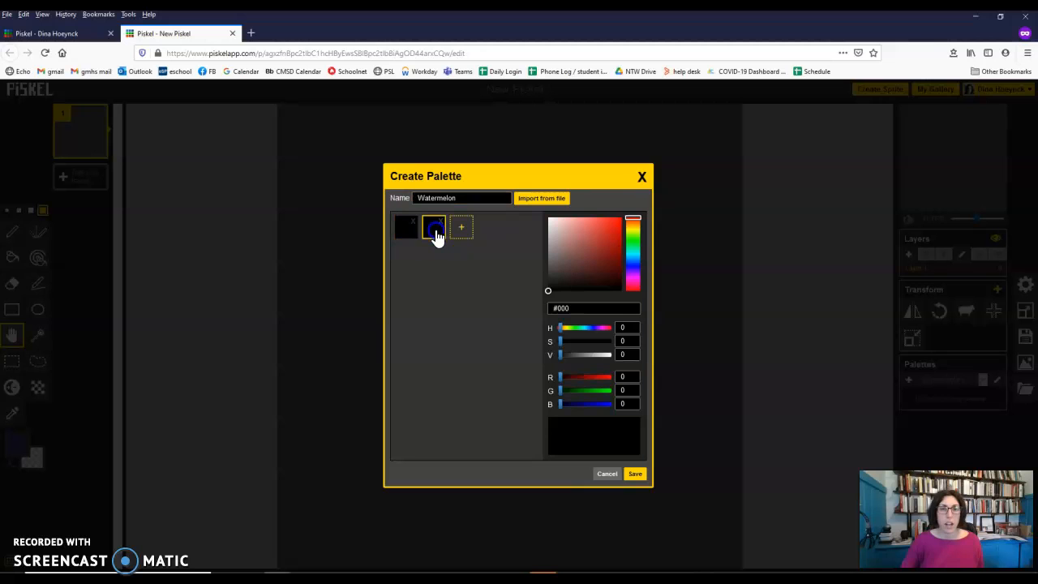
{"action": "mouse_move", "coordinate": [633, 274]}
{"action": "left_mouse_down"}
{"action": "mouse_move", "coordinate": [636, 285]}
{"action": "mouse_move", "coordinate": [593, 213]}
{"action": "left_mouse_up"}
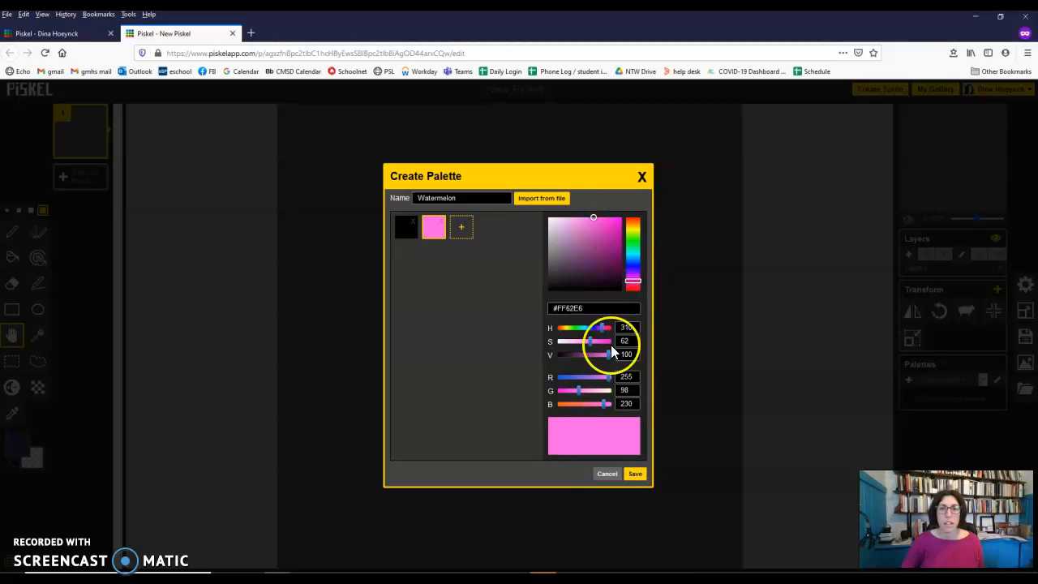
{"action": "left_click_drag", "start_coordinate": [632, 273], "coordinate": [634, 289]}
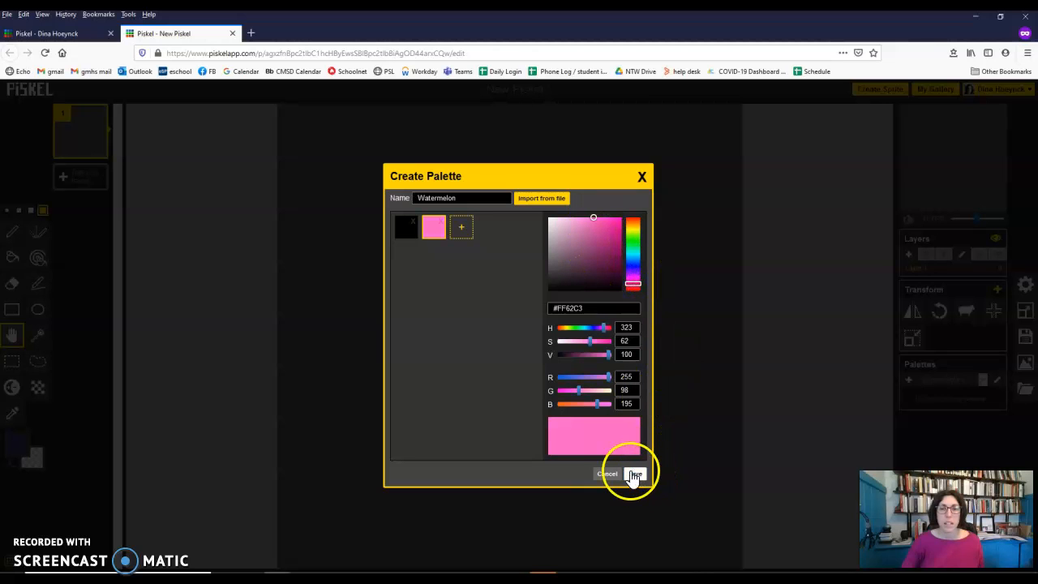
{"action": "left_click", "coordinate": [460, 231]}
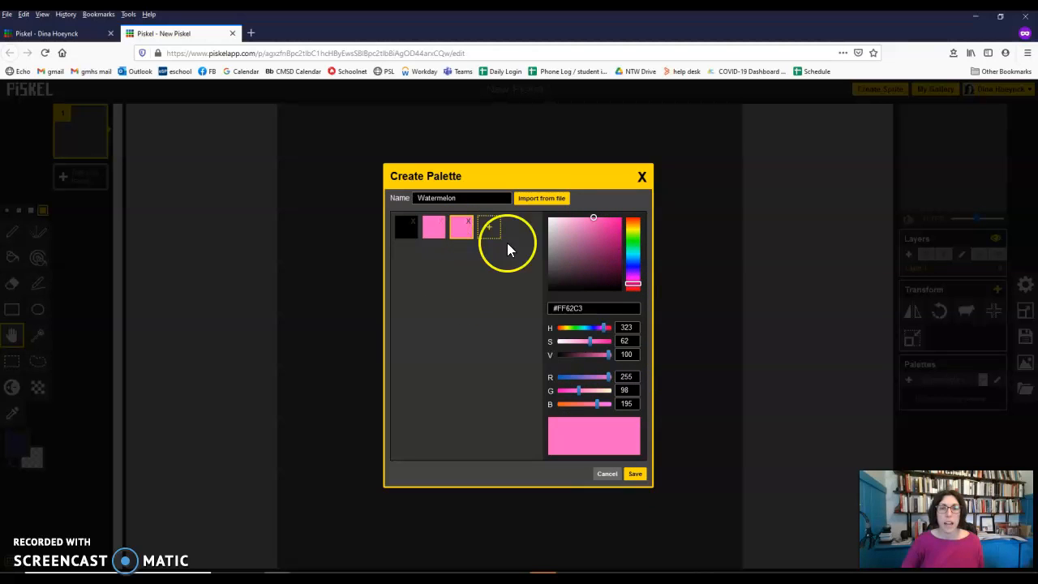
{"action": "left_click_drag", "start_coordinate": [628, 279], "coordinate": [635, 292]}
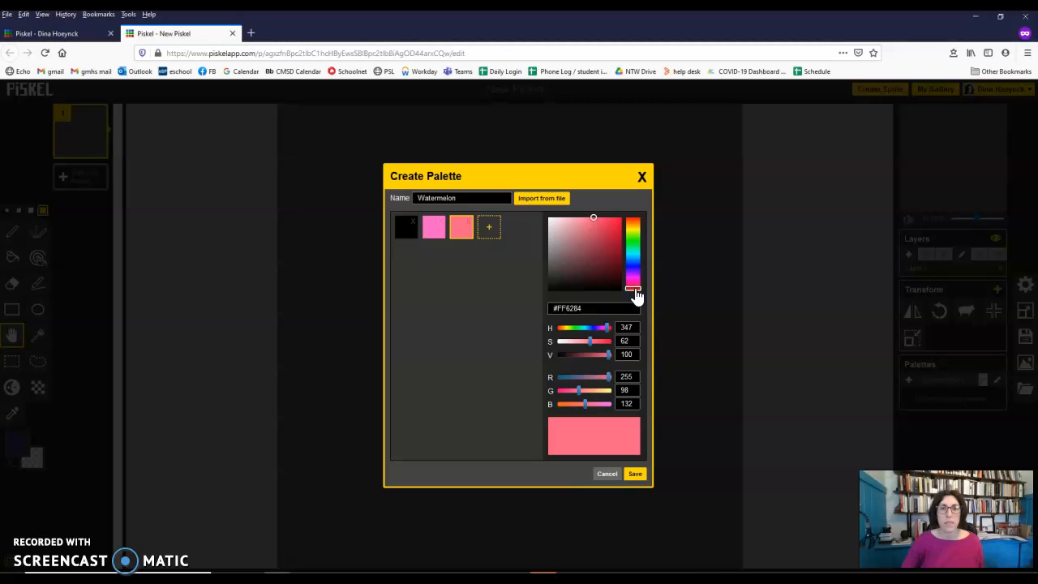
{"action": "left_click", "coordinate": [442, 225]}
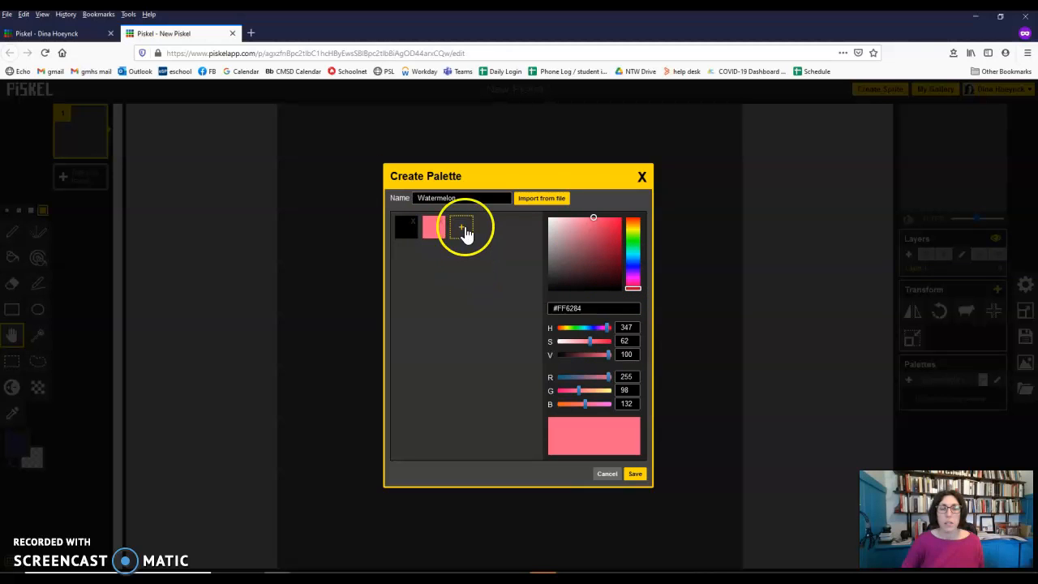
{"action": "left_click", "coordinate": [465, 228]}
{"action": "left_click", "coordinate": [468, 223]}
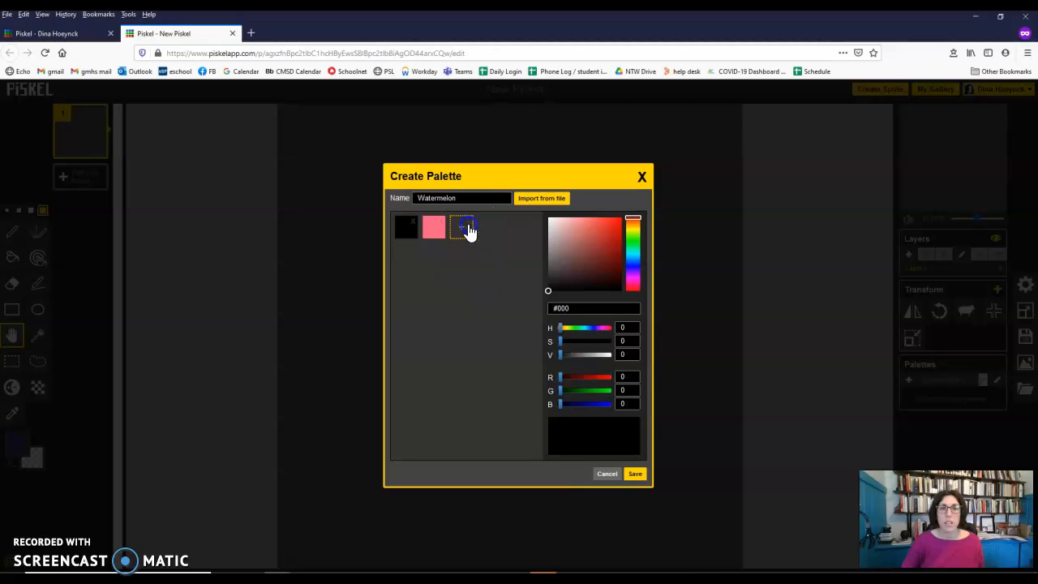
{"action": "left_click", "coordinate": [437, 235]}
Step: Add a stronger red, a dark green and a bright green swatch
{"action": "left_click", "coordinate": [462, 232]}
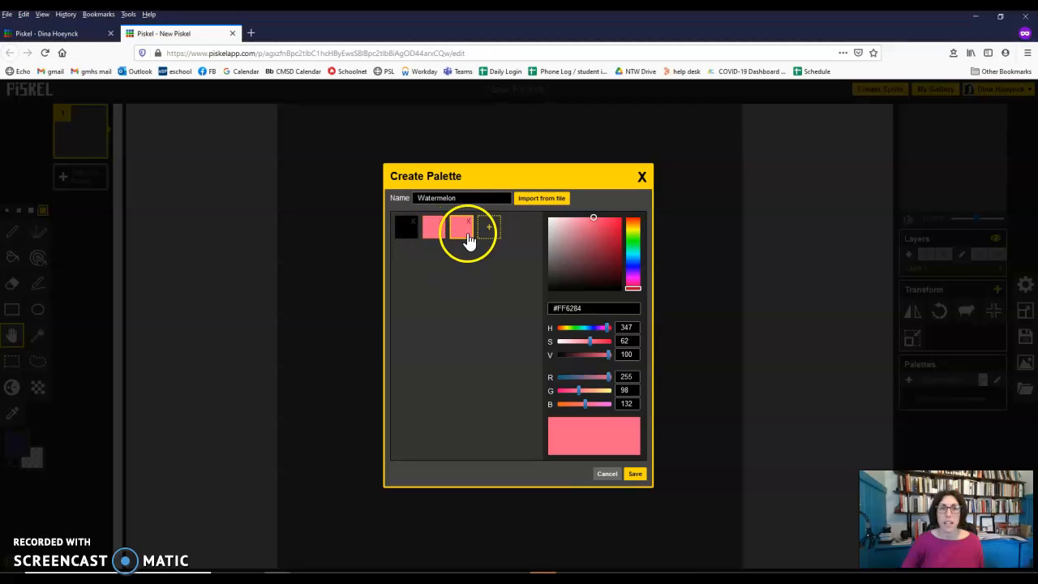
{"action": "left_click_drag", "start_coordinate": [601, 220], "coordinate": [610, 222]}
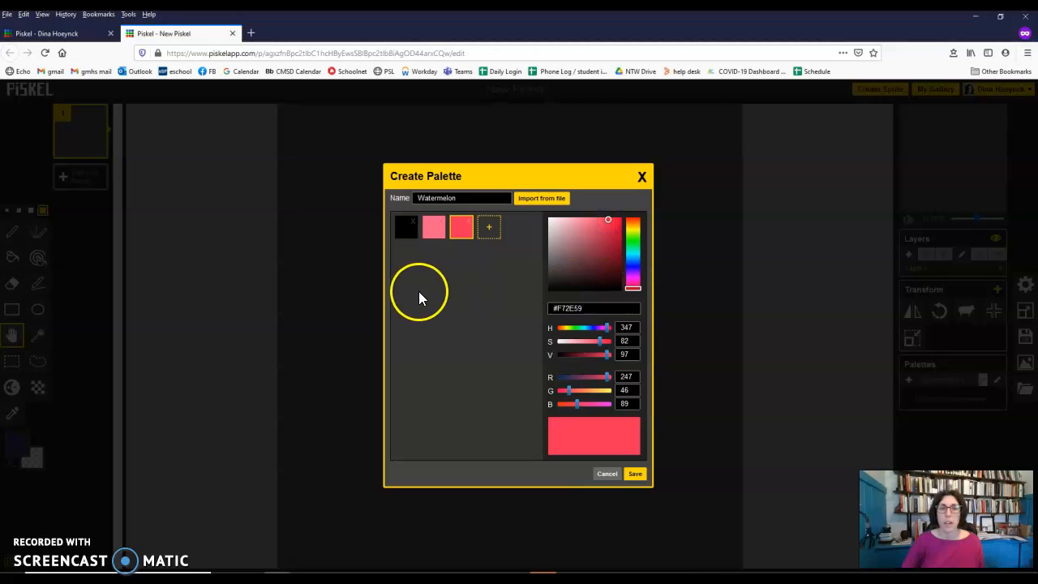
{"action": "left_click", "coordinate": [486, 235]}
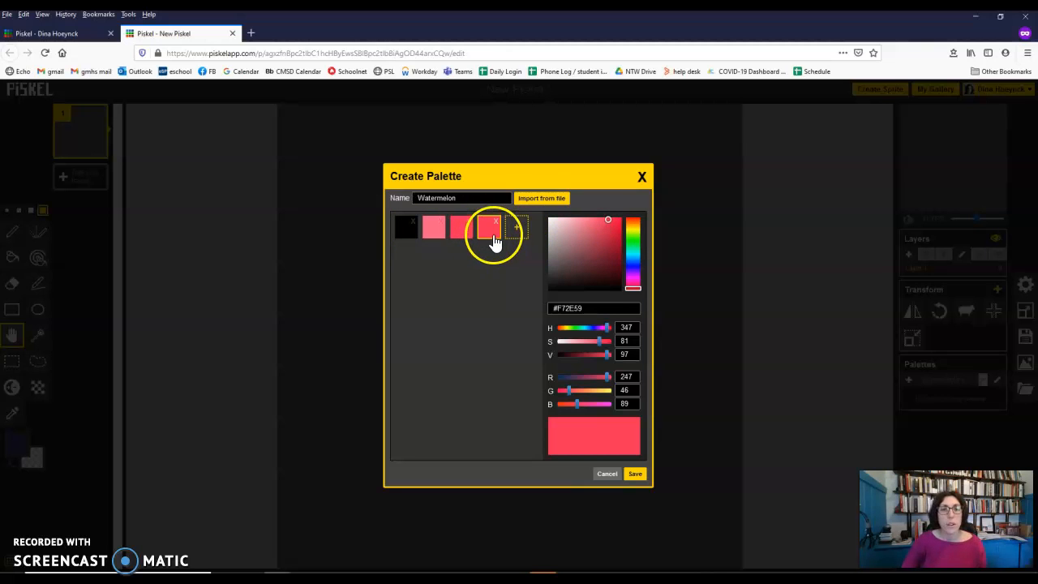
{"action": "left_click", "coordinate": [633, 240]}
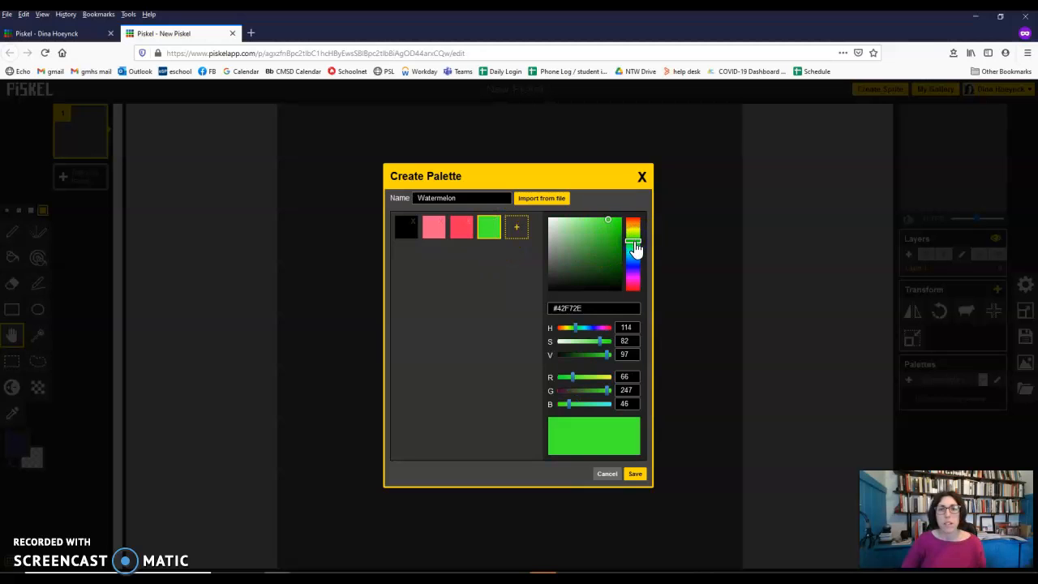
{"action": "left_click_drag", "start_coordinate": [606, 240], "coordinate": [619, 263]}
{"action": "left_click", "coordinate": [528, 235]}
{"action": "left_click_drag", "start_coordinate": [612, 259], "coordinate": [602, 231]}
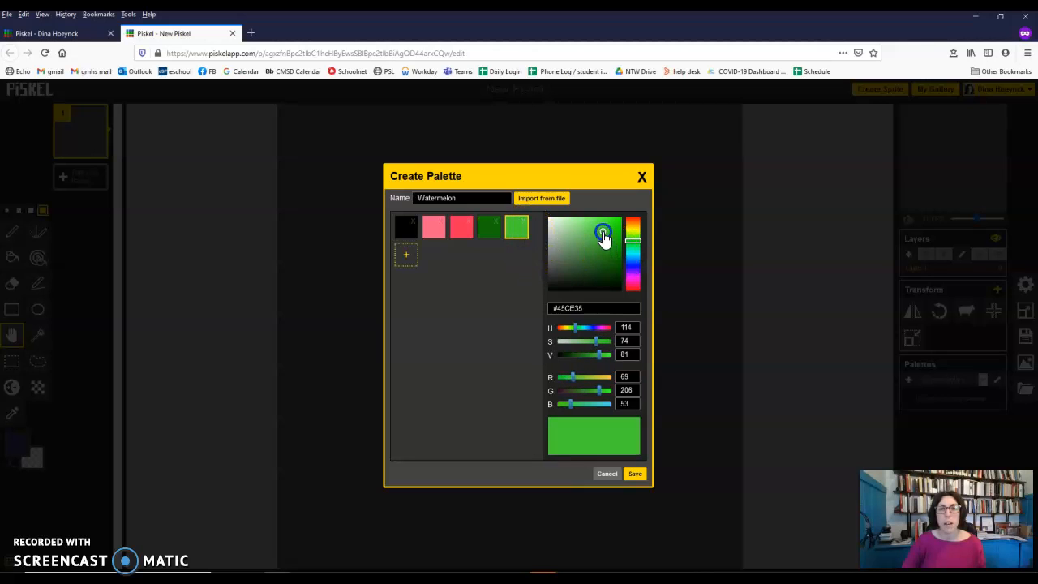
Step: Add yellow-green and pure white swatches, then save the Watermelon palette
{"action": "left_click", "coordinate": [405, 256]}
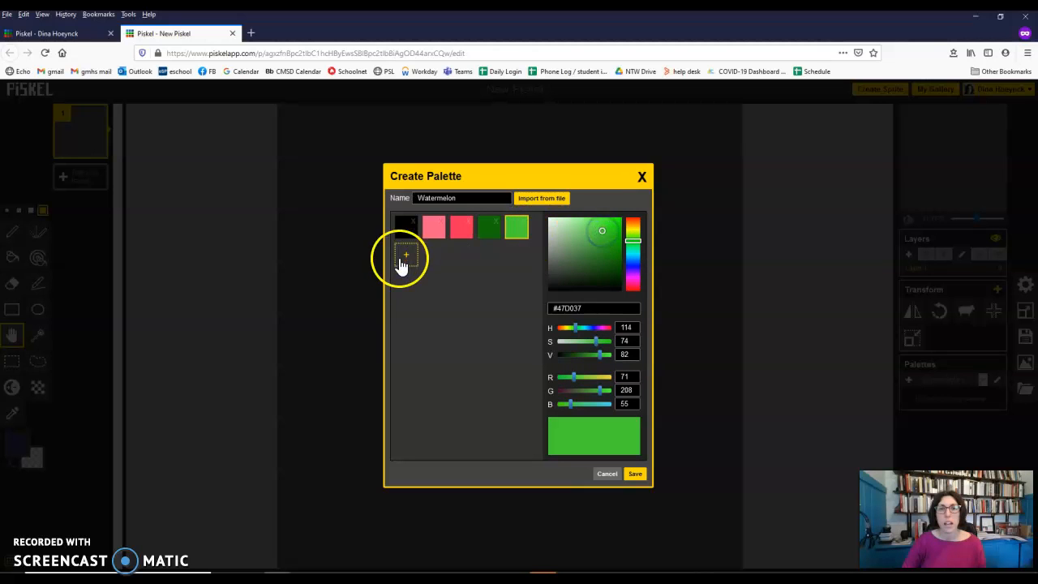
{"action": "left_click_drag", "start_coordinate": [639, 240], "coordinate": [637, 237]}
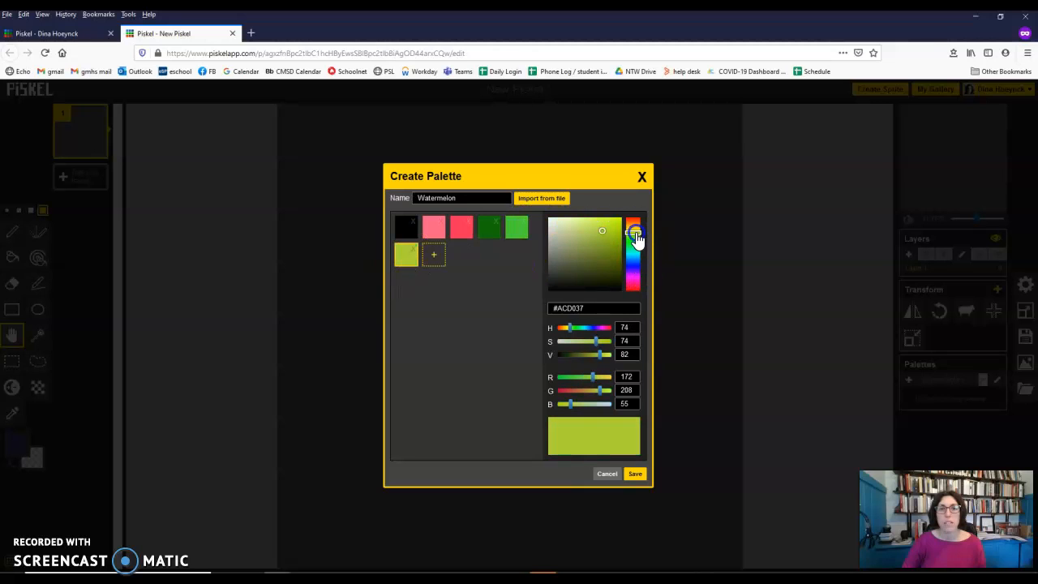
{"action": "left_click", "coordinate": [436, 258]}
{"action": "left_click_drag", "start_coordinate": [604, 254], "coordinate": [539, 201]}
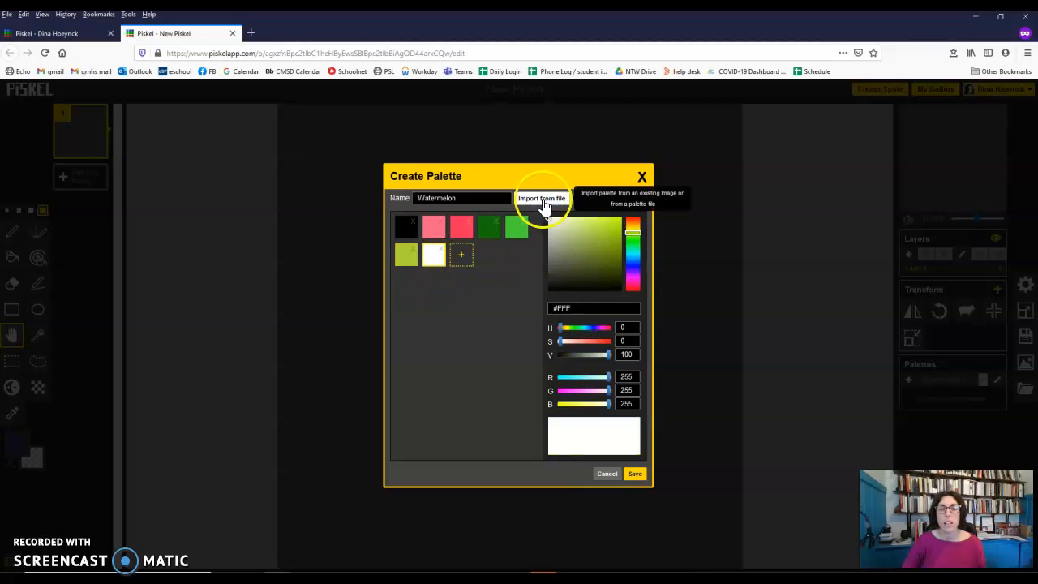
{"action": "left_click", "coordinate": [470, 295]}
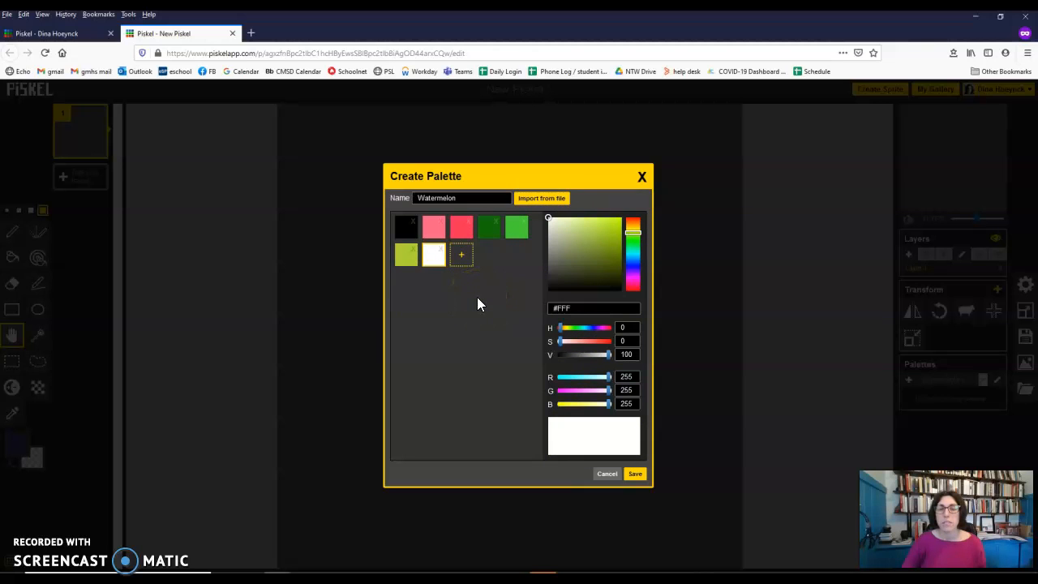
{"action": "left_click", "coordinate": [635, 476]}
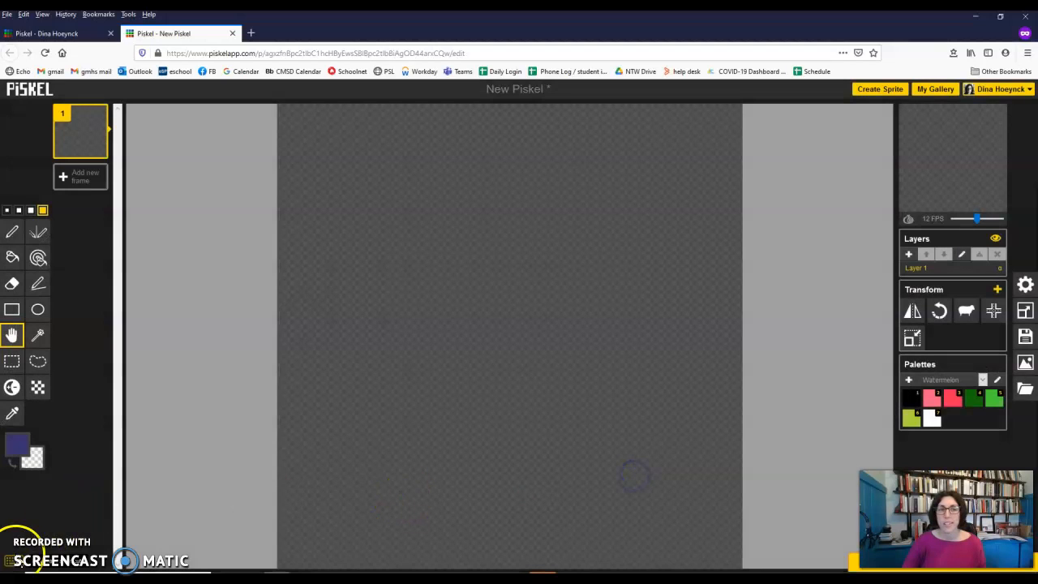
Step: Add a bright cyan (#00F6E0) swatch to the Watermelon palette and save it
{"action": "left_click", "coordinate": [999, 381]}
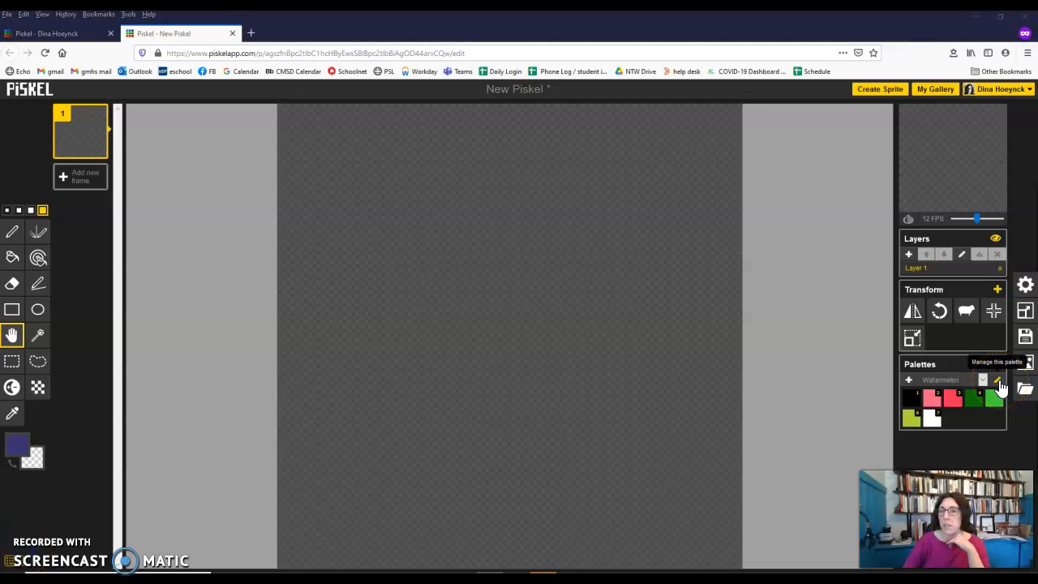
{"action": "left_click", "coordinate": [999, 383]}
{"action": "left_click", "coordinate": [462, 256]}
{"action": "left_click", "coordinate": [633, 253]}
{"action": "left_click_drag", "start_coordinate": [605, 248], "coordinate": [626, 219]}
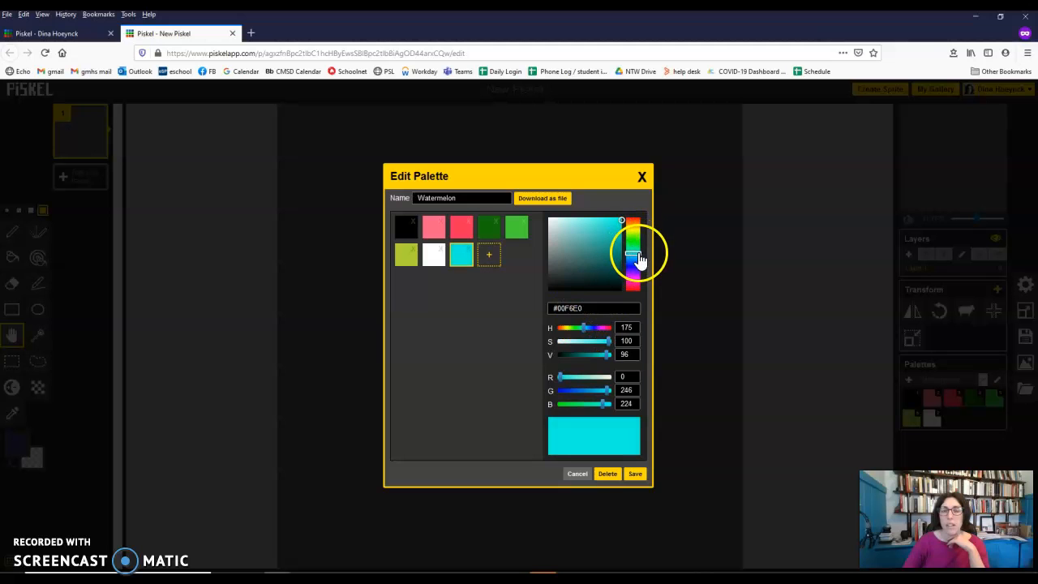
{"action": "left_click", "coordinate": [635, 474]}
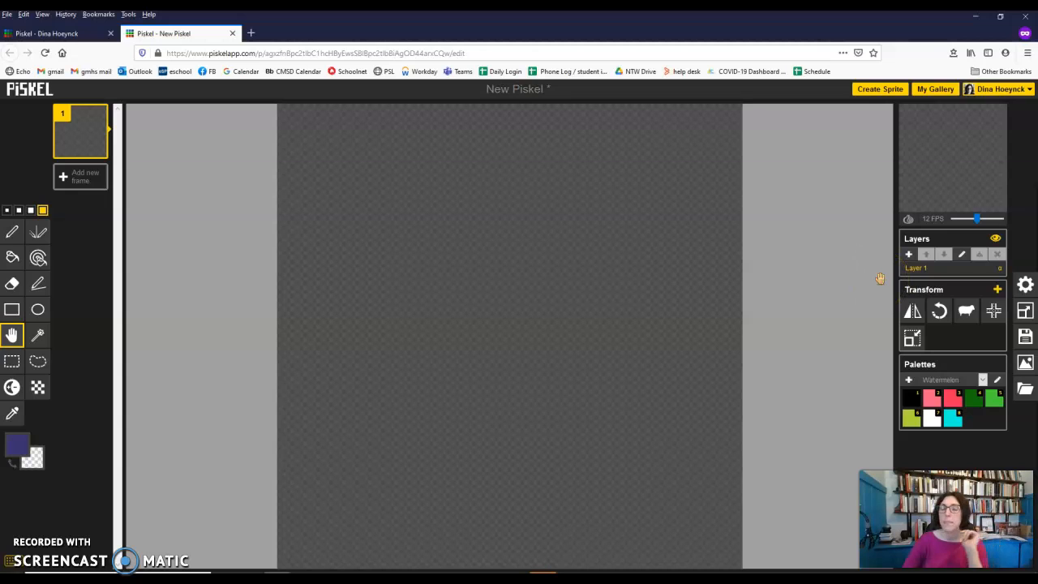
Step: Add two new layers so the sprite has three layers
{"action": "left_click", "coordinate": [950, 276]}
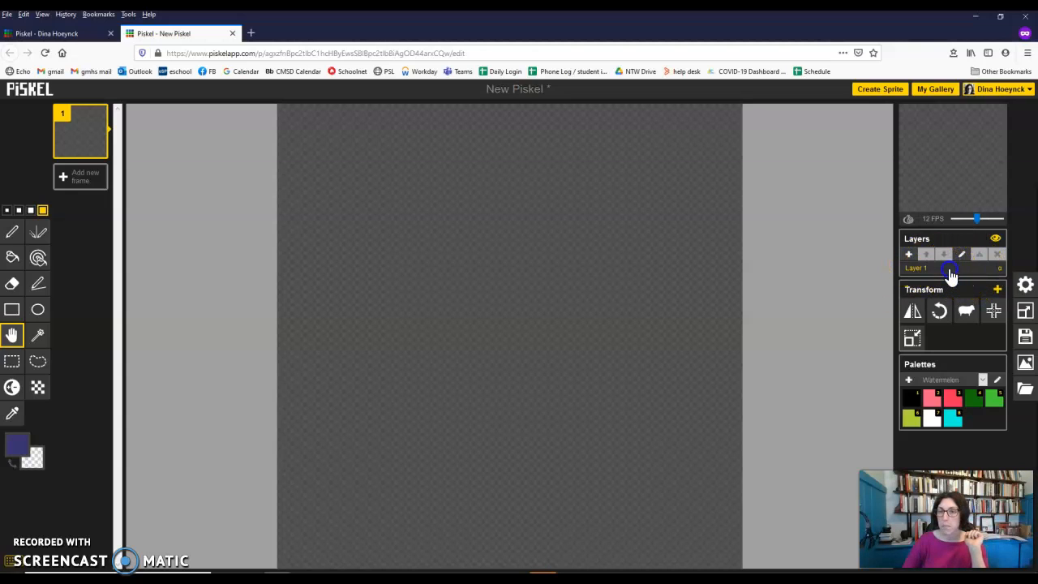
{"action": "left_click", "coordinate": [909, 255]}
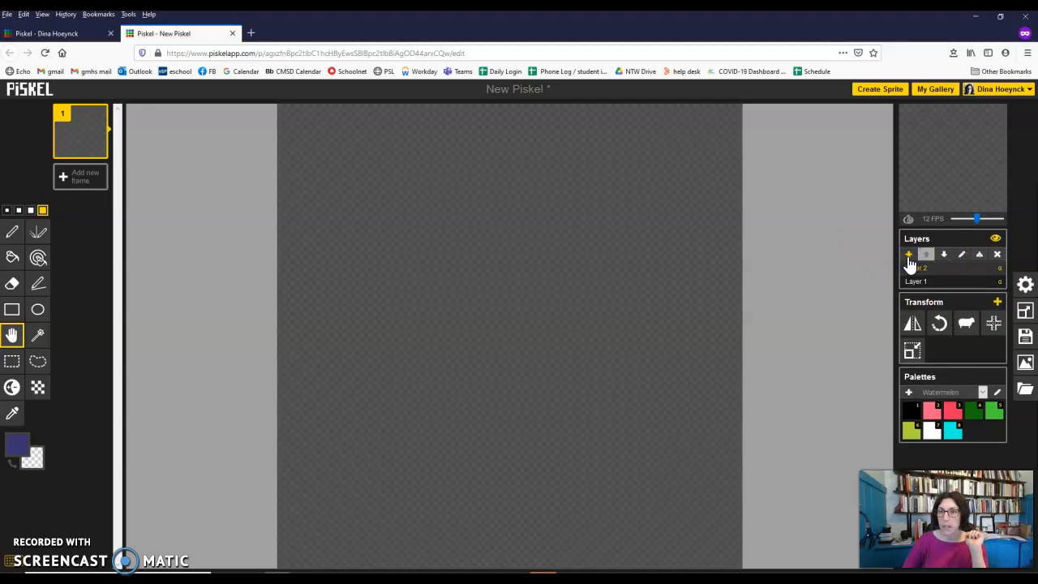
{"action": "left_click", "coordinate": [909, 256]}
Step: Rename Layer 1 to 'background'
{"action": "left_click", "coordinate": [919, 295]}
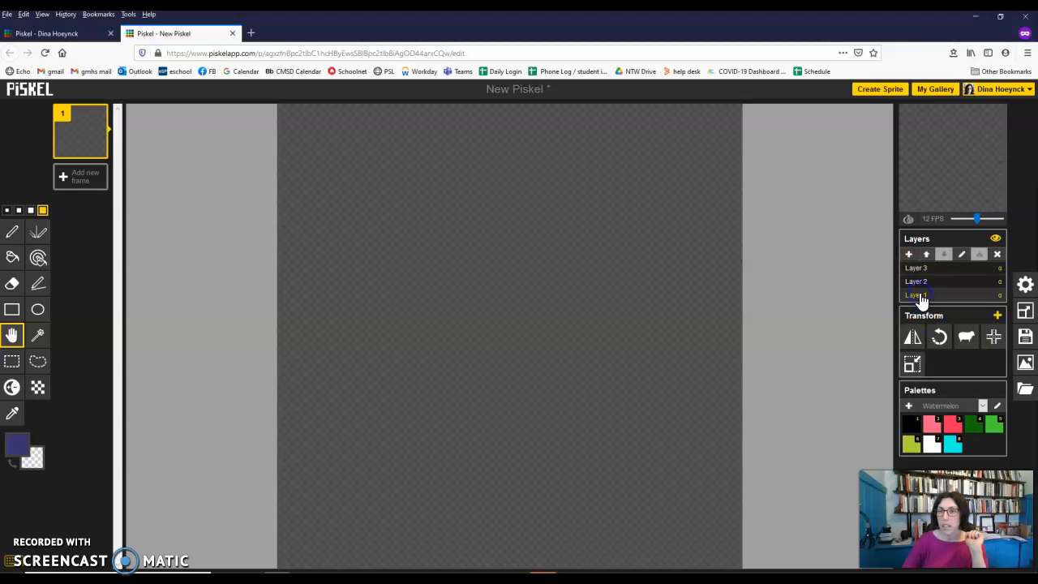
{"action": "left_click", "coordinate": [963, 256]}
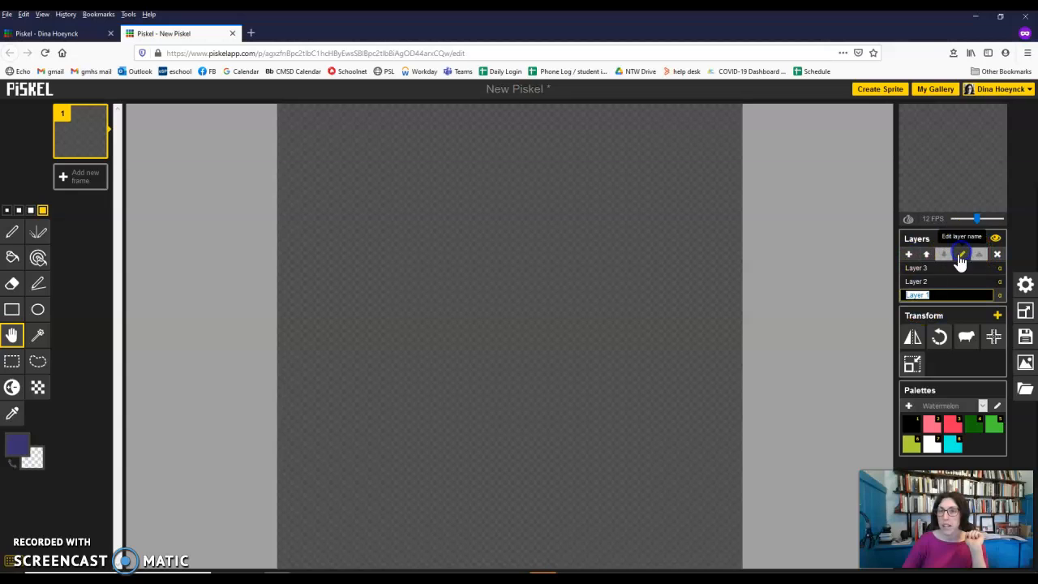
{"action": "type", "text": "backgro"}
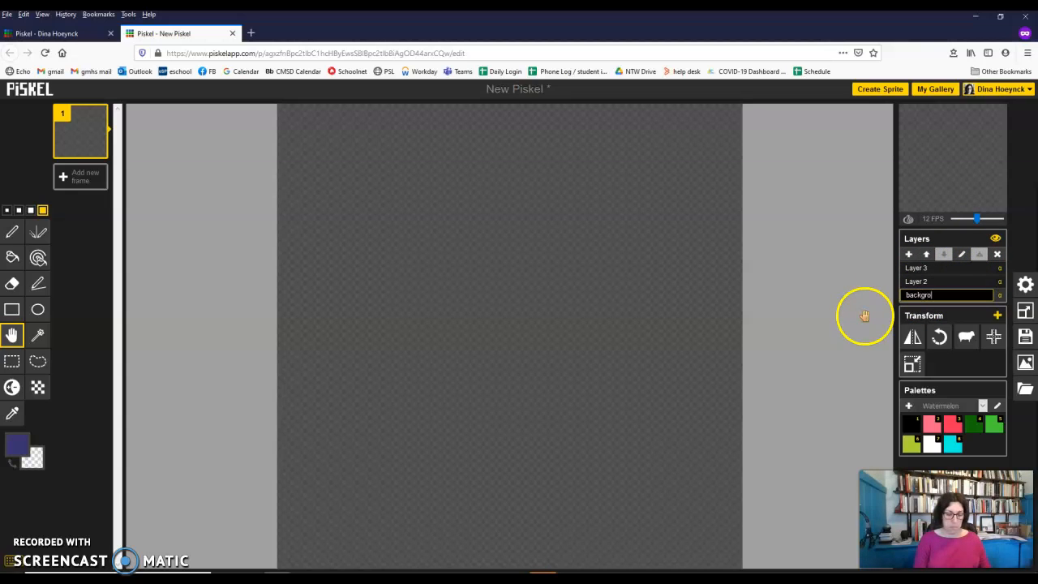
{"action": "type", "text": "und"}
{"action": "left_click", "coordinate": [943, 282]}
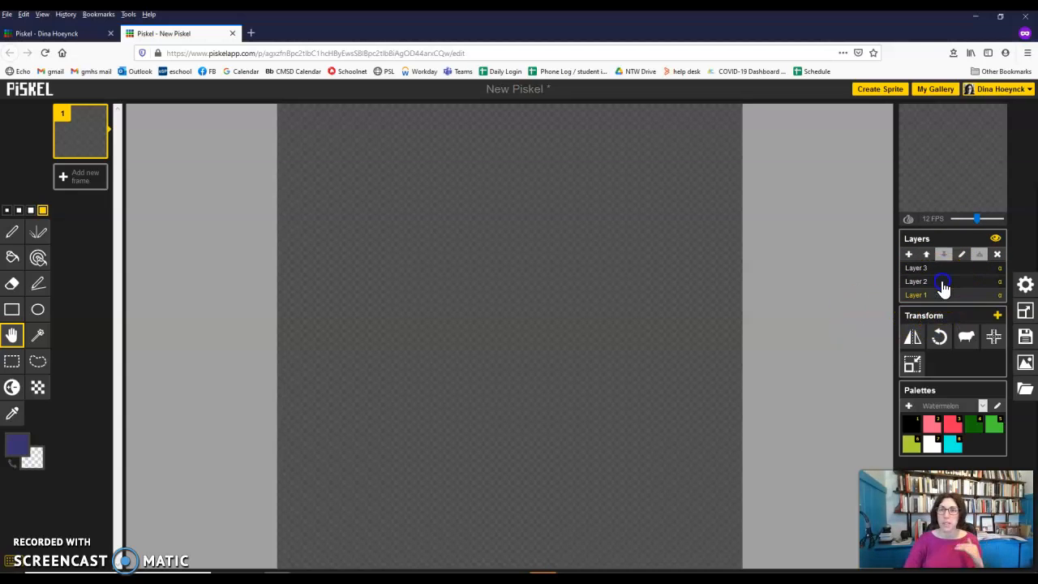
{"action": "left_click", "coordinate": [966, 255]}
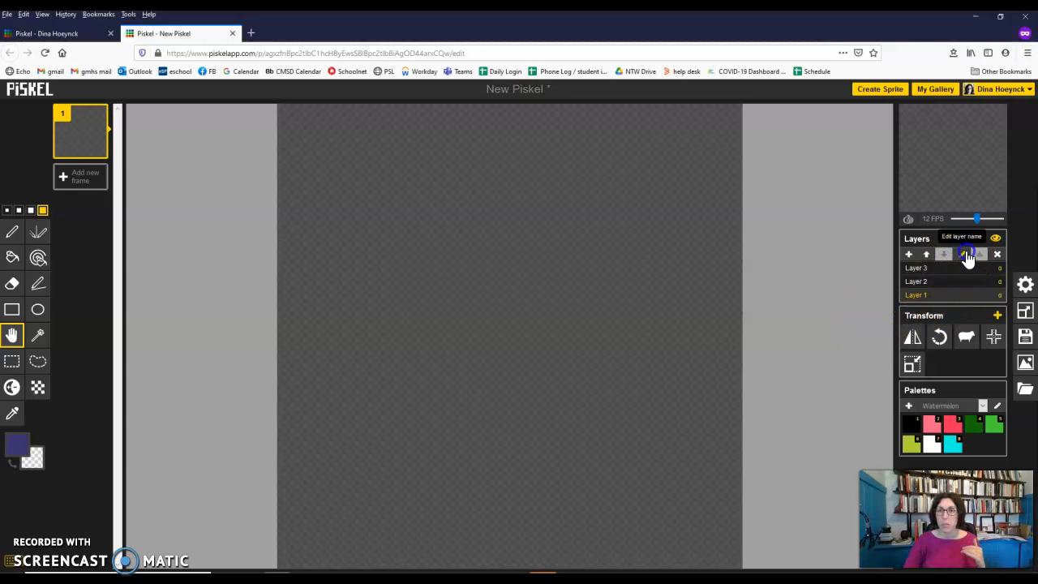
{"action": "type", "text": "background"}
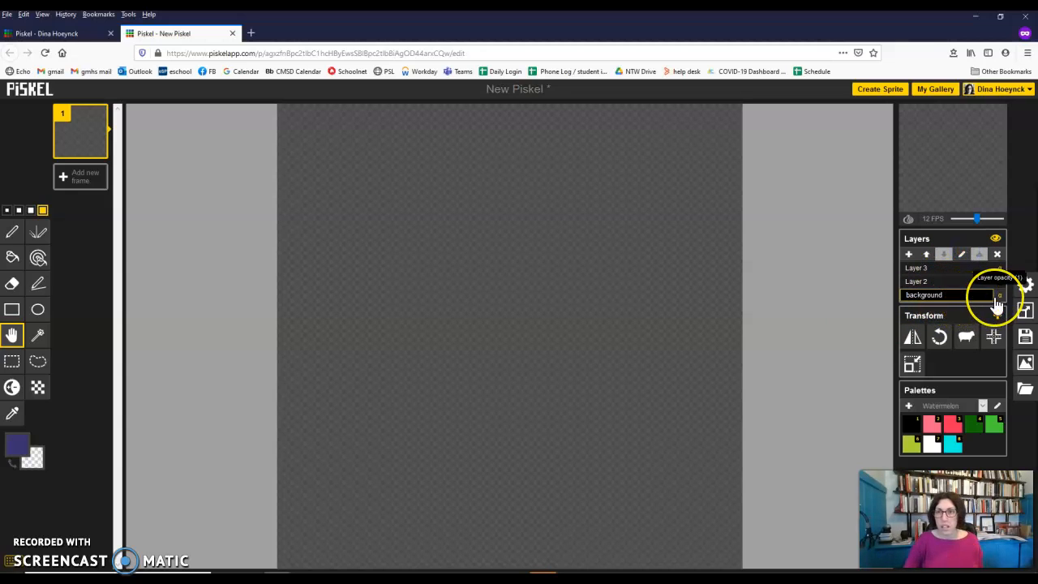
{"action": "key", "text": "Return"}
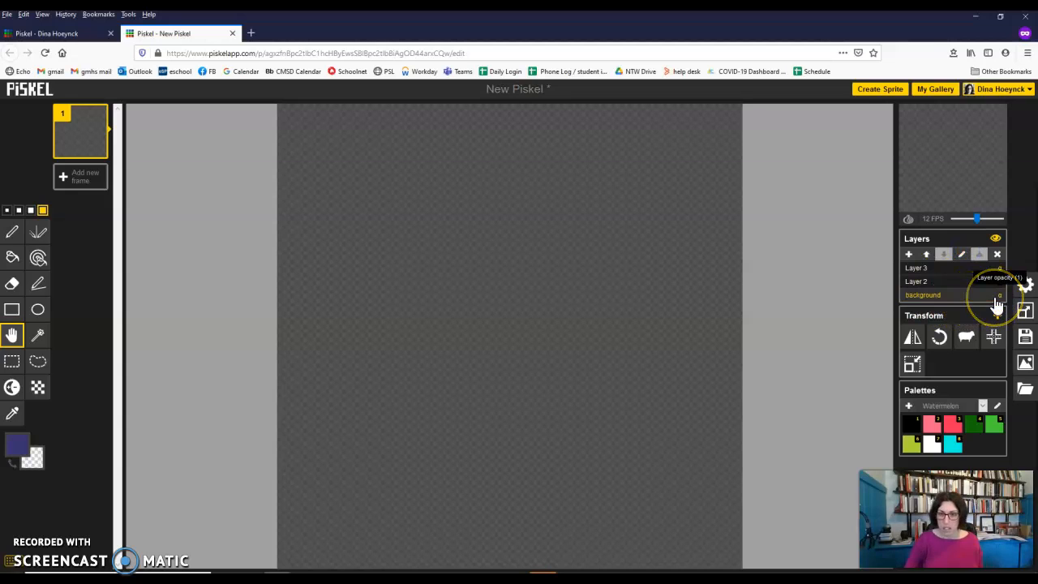
Step: Rename Layer 2 to 'watermelon', then select the background layer and pick cyan
{"action": "left_click", "coordinate": [923, 280]}
{"action": "left_click", "coordinate": [962, 255]}
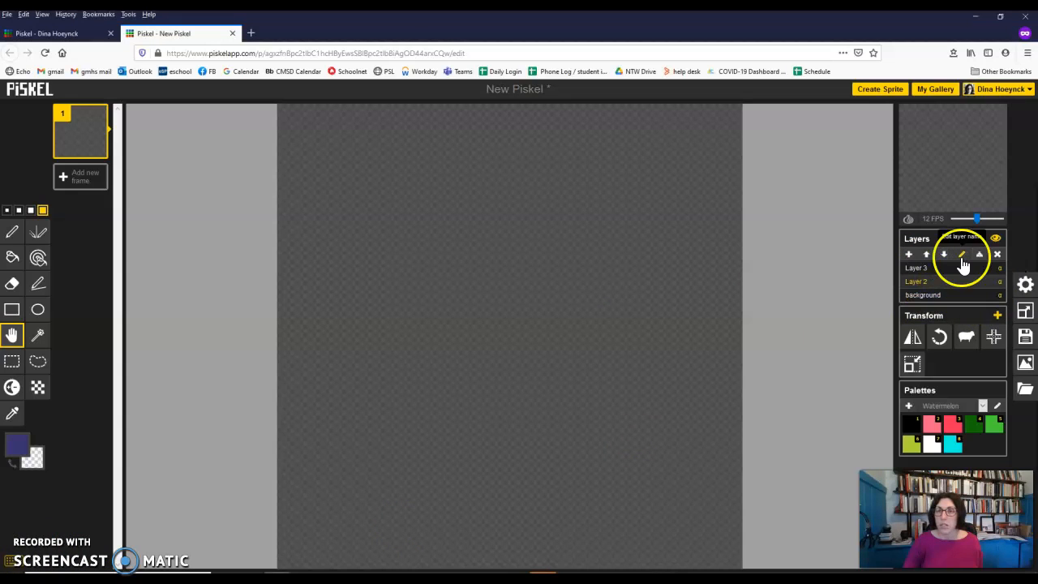
{"action": "type", "text": "watermelon"}
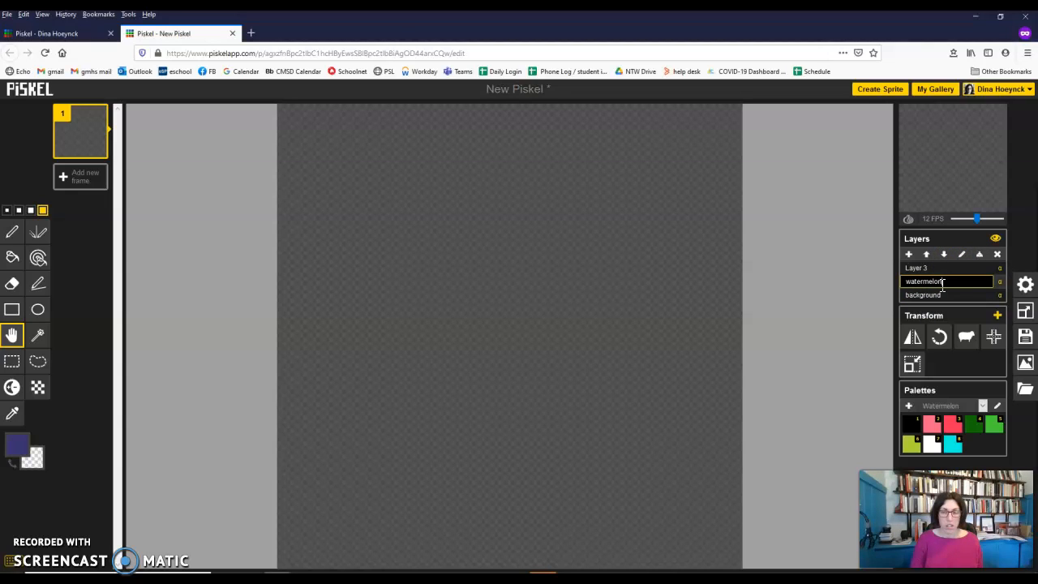
{"action": "left_click", "coordinate": [954, 281]}
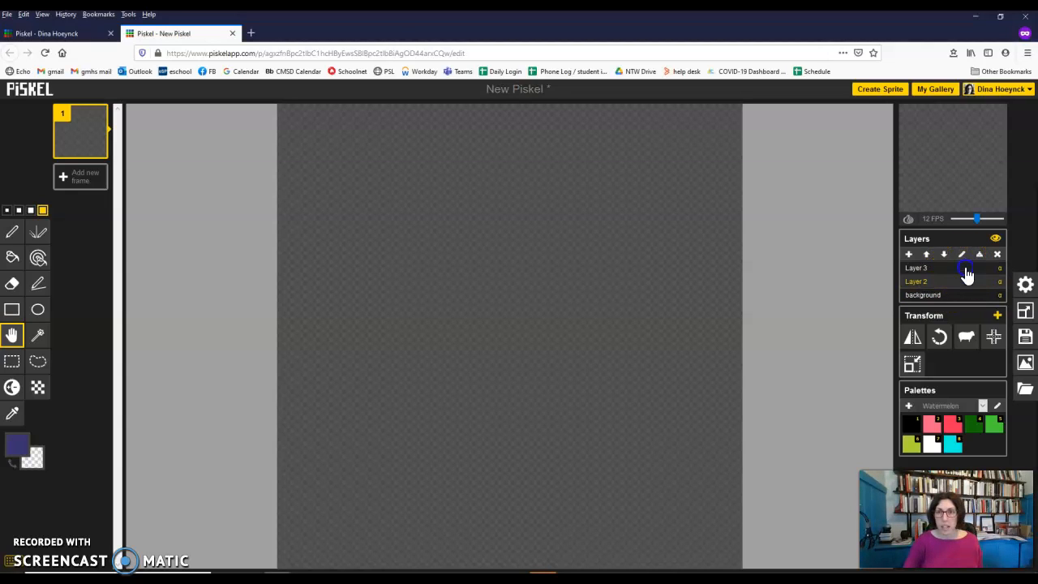
{"action": "left_click", "coordinate": [961, 254]}
{"action": "type", "text": "w"}
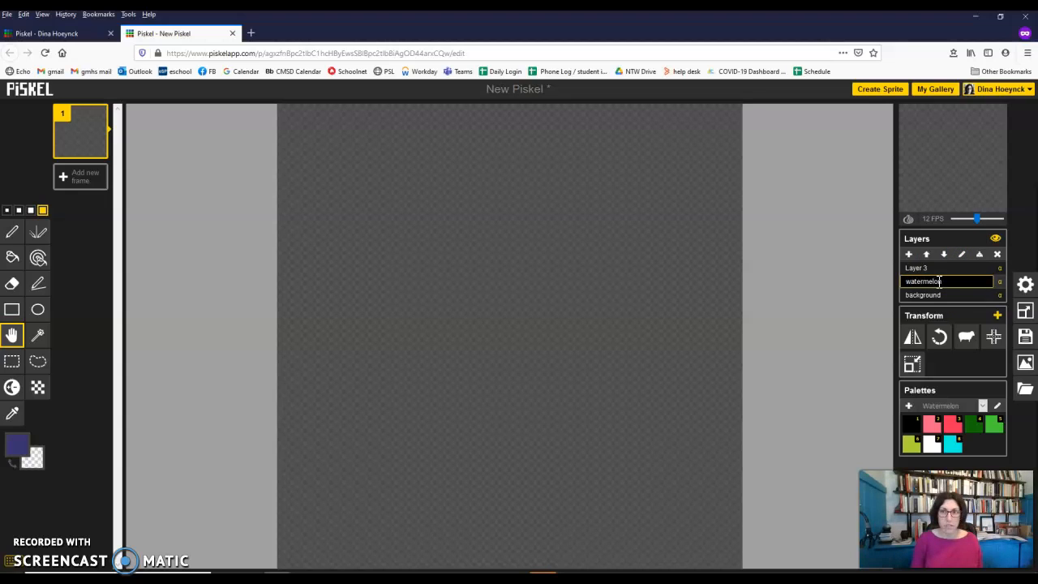
{"action": "type", "text": "atermelon"}
{"action": "key", "text": "Return"}
{"action": "left_click", "coordinate": [963, 288]}
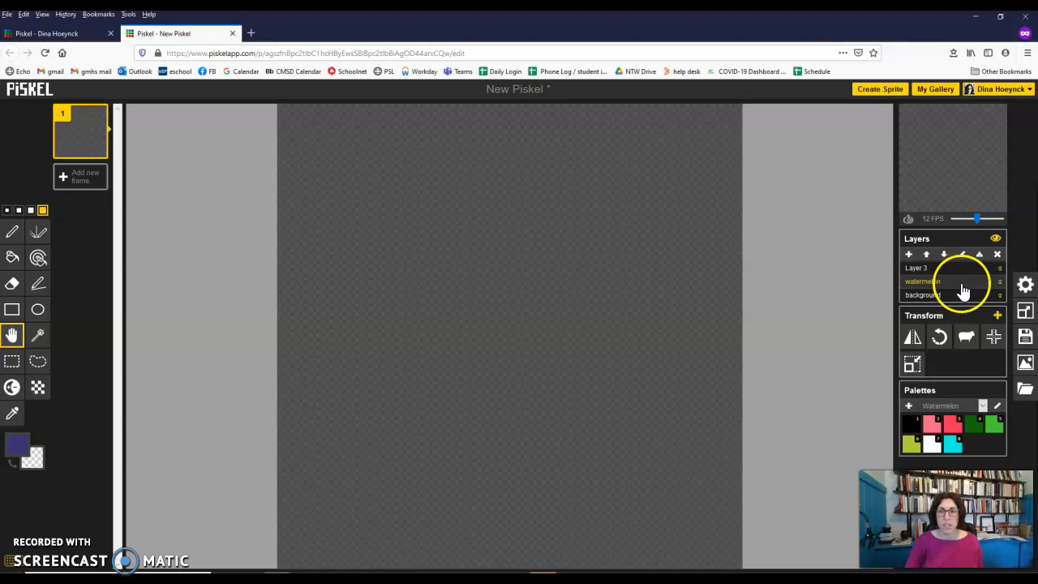
{"action": "left_click", "coordinate": [950, 295]}
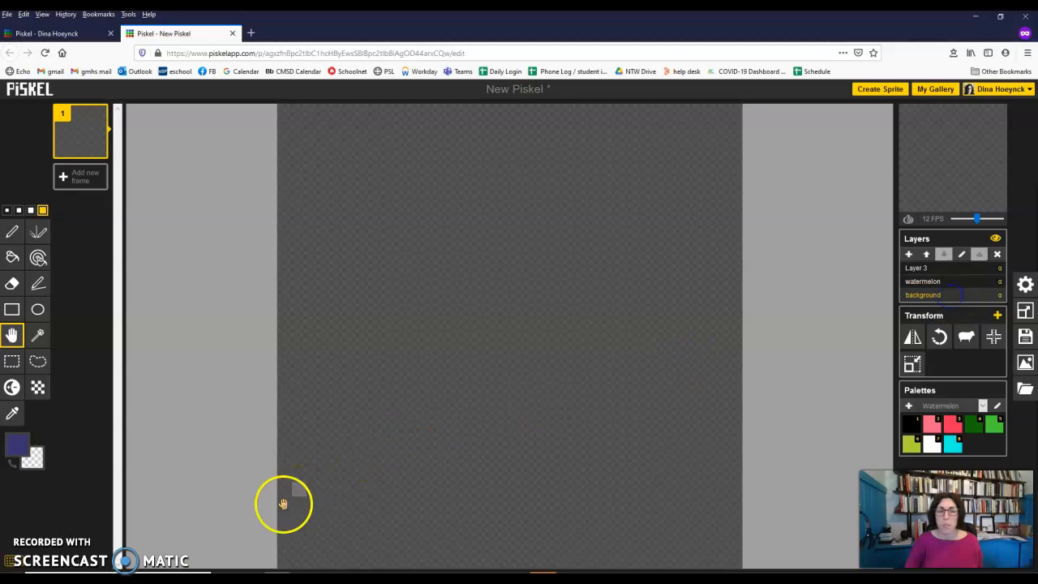
{"action": "left_click", "coordinate": [951, 443]}
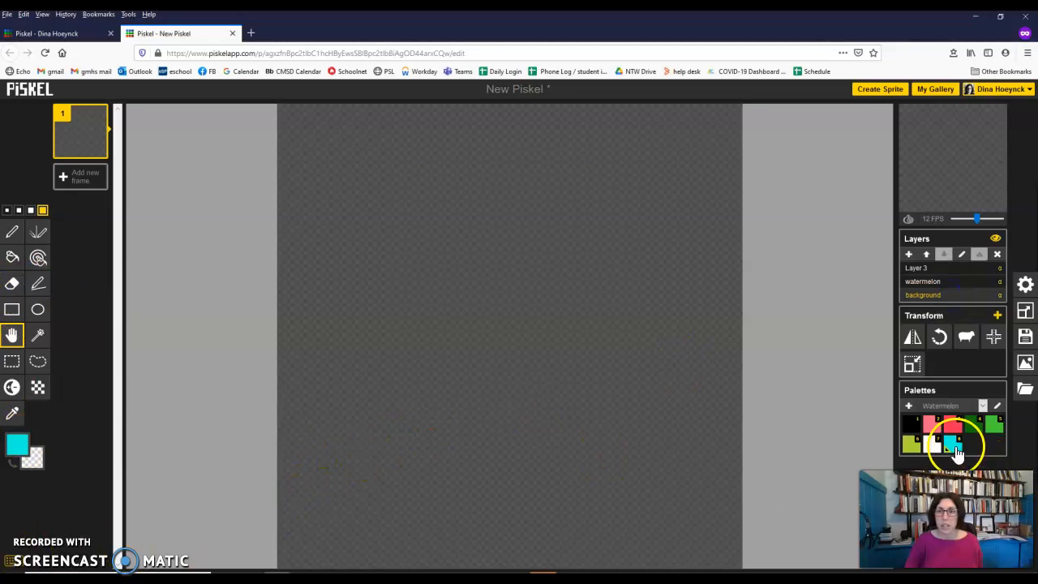
Step: Fill the whole background layer with cyan using the paint bucket, then select the watermelon layer
{"action": "left_click", "coordinate": [13, 257]}
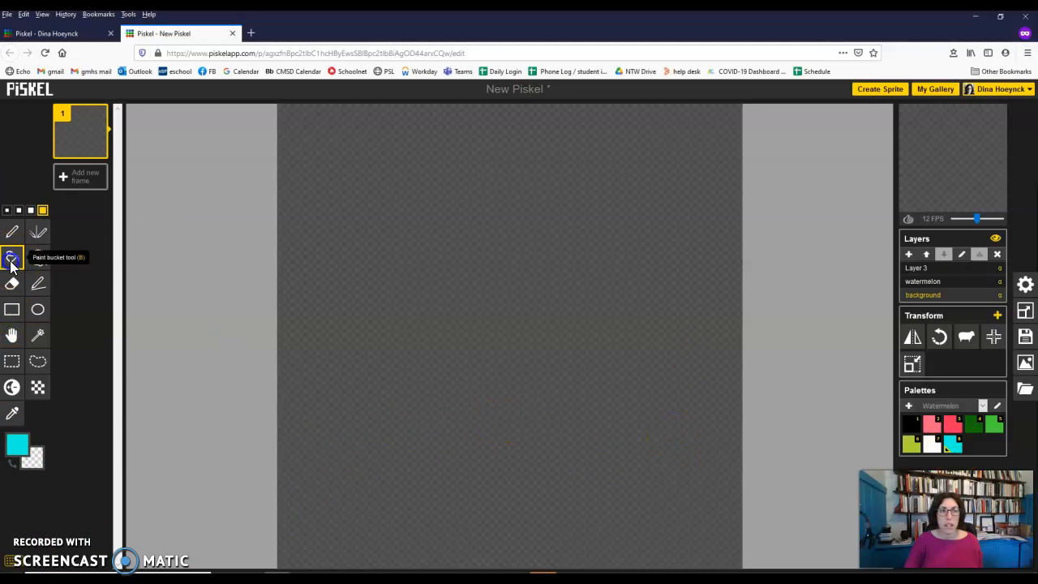
{"action": "left_click", "coordinate": [442, 248]}
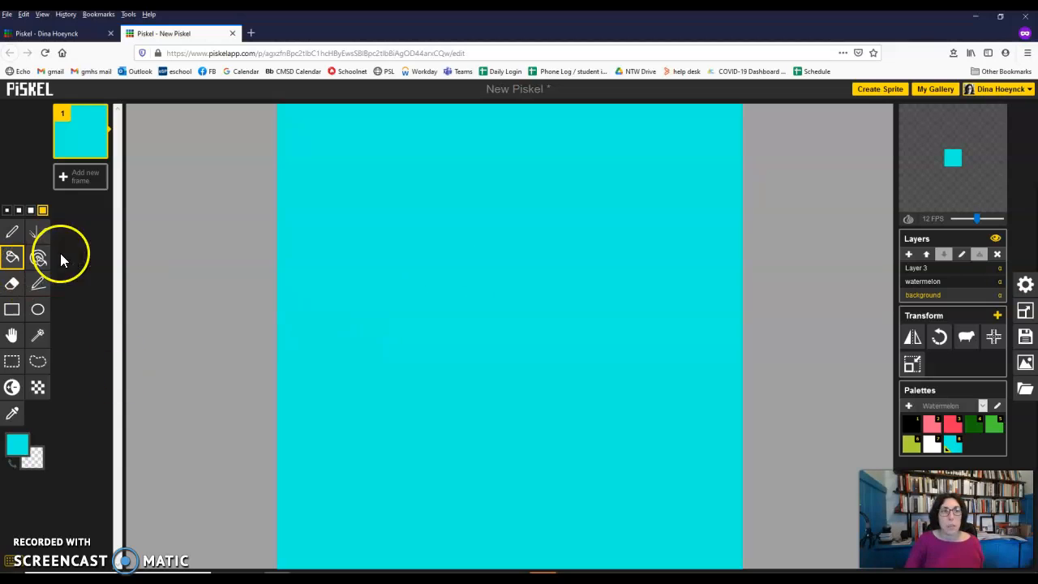
{"action": "left_click", "coordinate": [932, 284]}
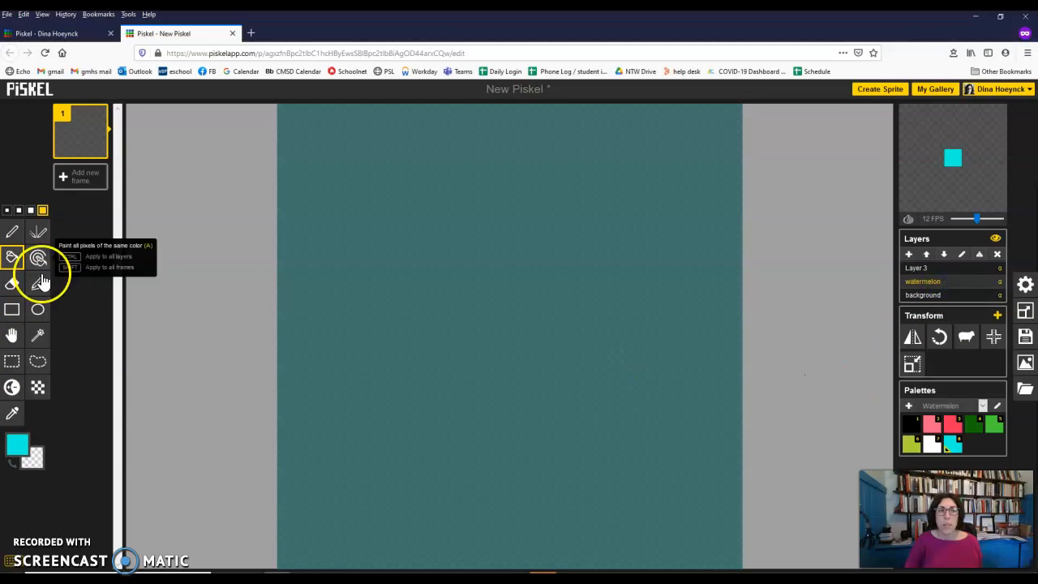
Step: With a 1-pixel yellow-green pen, draw the curve's left side stepping diagonally down-right
{"action": "left_click", "coordinate": [12, 233]}
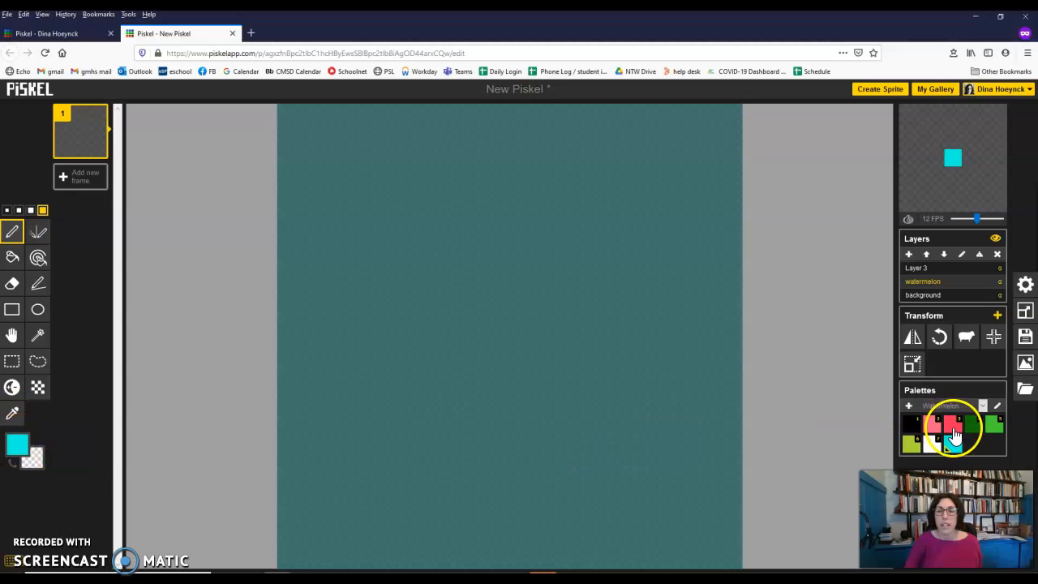
{"action": "left_click", "coordinate": [911, 444]}
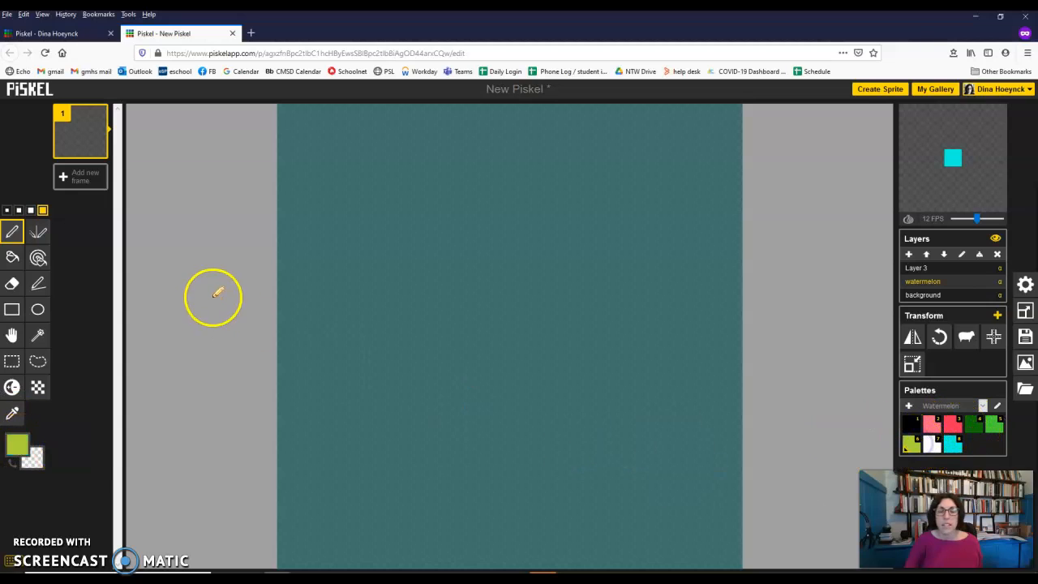
{"action": "left_click", "coordinate": [6, 209]}
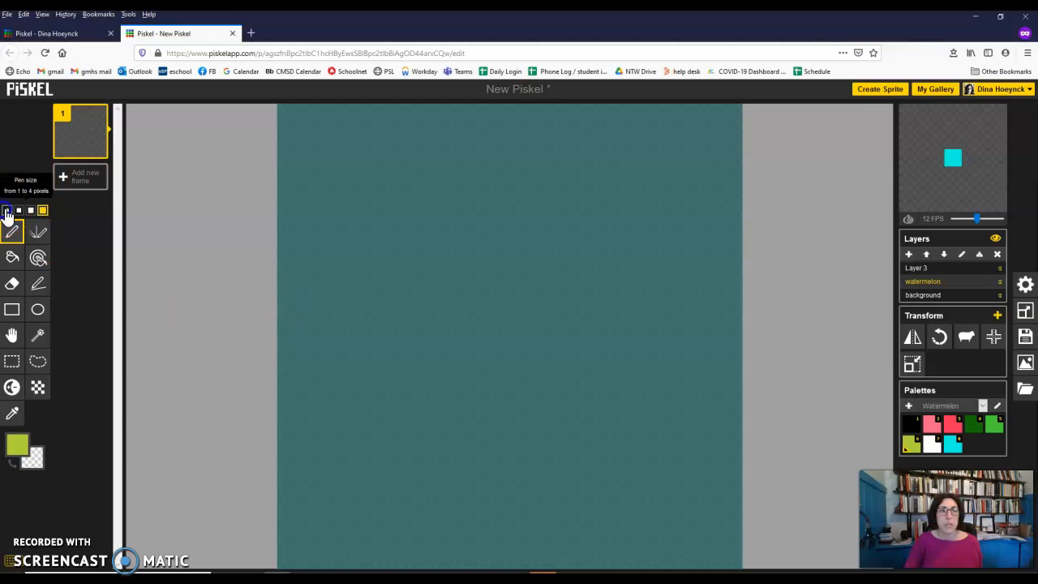
{"action": "left_click", "coordinate": [328, 300]}
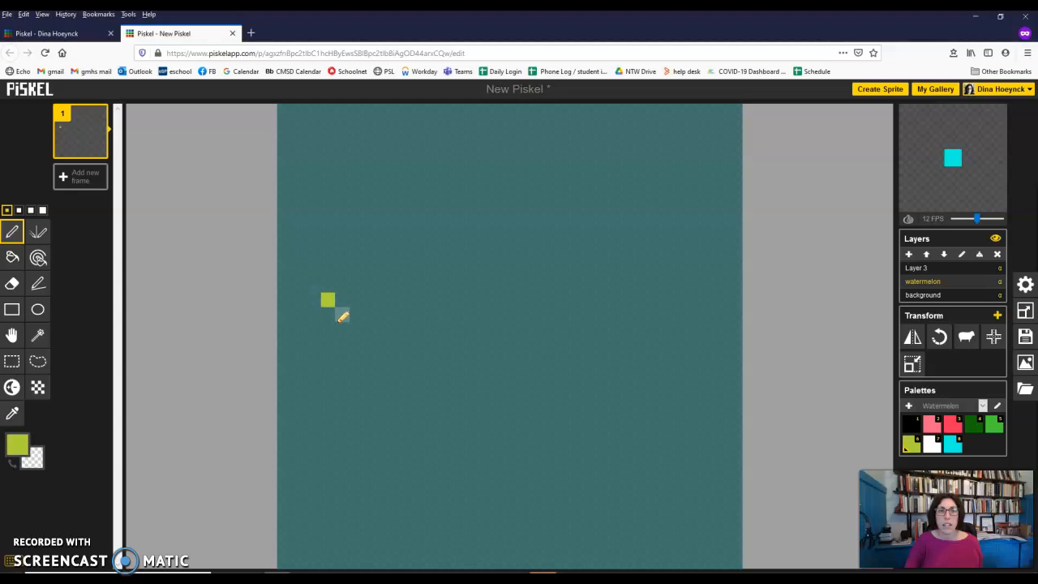
{"action": "left_click", "coordinate": [329, 315]}
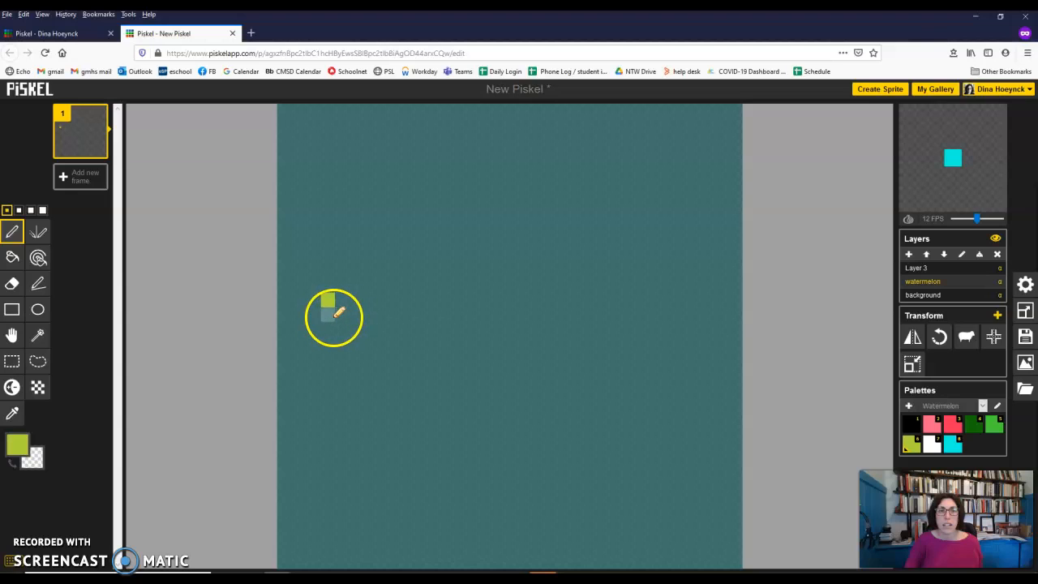
{"action": "left_click", "coordinate": [339, 328]}
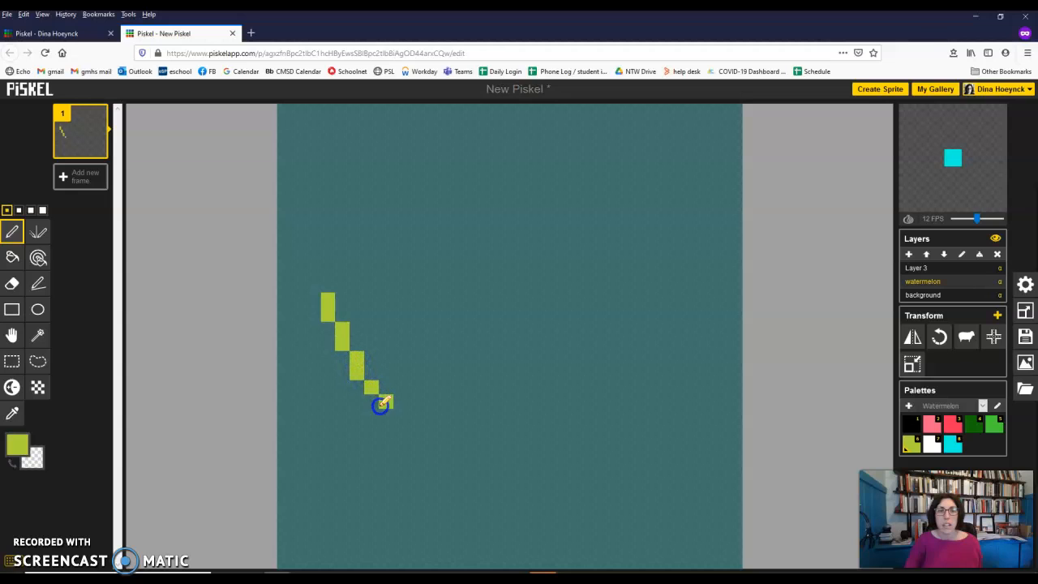
{"action": "left_click", "coordinate": [402, 417]}
{"action": "left_click", "coordinate": [414, 430]}
{"action": "left_click", "coordinate": [430, 445]}
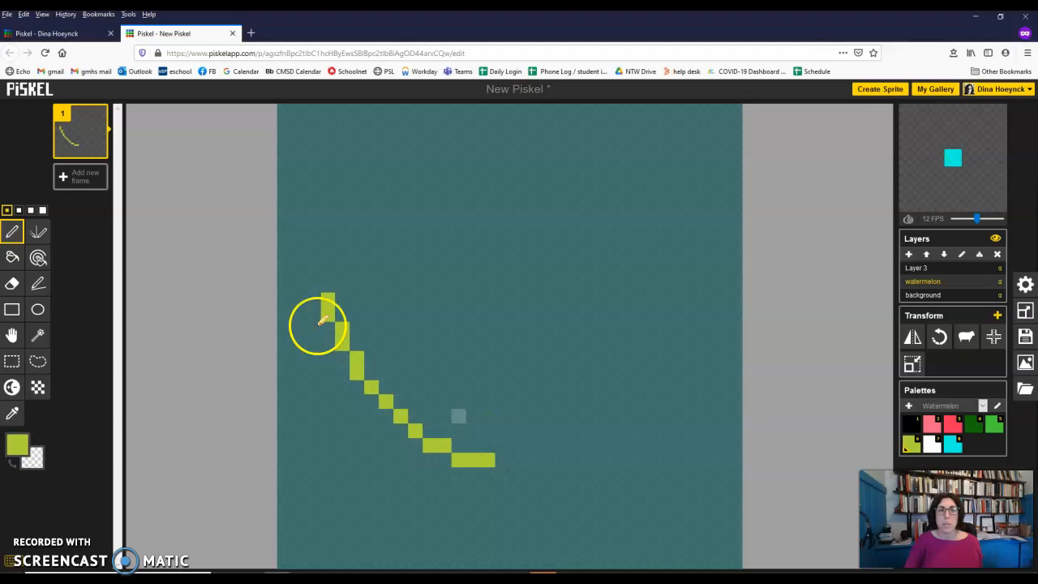
Step: Trace the curve with the vertical mirror pen and join its bottom into one row
{"action": "left_click", "coordinate": [35, 235]}
{"action": "left_click", "coordinate": [327, 299]}
{"action": "mouse_move", "coordinate": [341, 325]}
{"action": "left_mouse_down"}
{"action": "mouse_move", "coordinate": [363, 348]}
{"action": "mouse_move", "coordinate": [362, 366]}
{"action": "mouse_move", "coordinate": [383, 388]}
{"action": "mouse_move", "coordinate": [375, 386]}
{"action": "mouse_move", "coordinate": [475, 461]}
{"action": "left_mouse_up"}
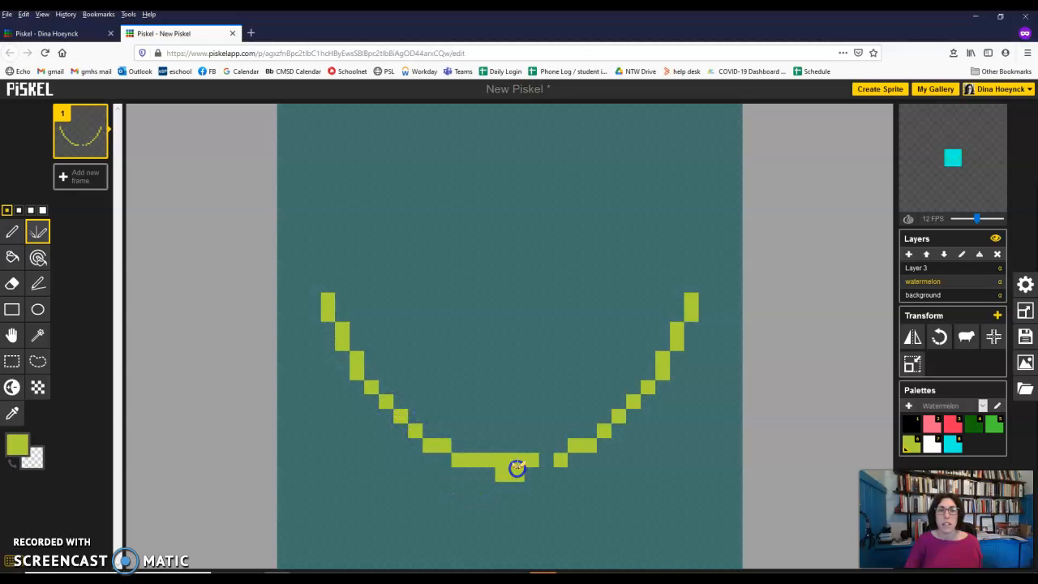
{"action": "mouse_move", "coordinate": [516, 459]}
{"action": "left_mouse_down"}
{"action": "mouse_move", "coordinate": [505, 459]}
{"action": "mouse_move", "coordinate": [544, 461]}
{"action": "left_mouse_up"}
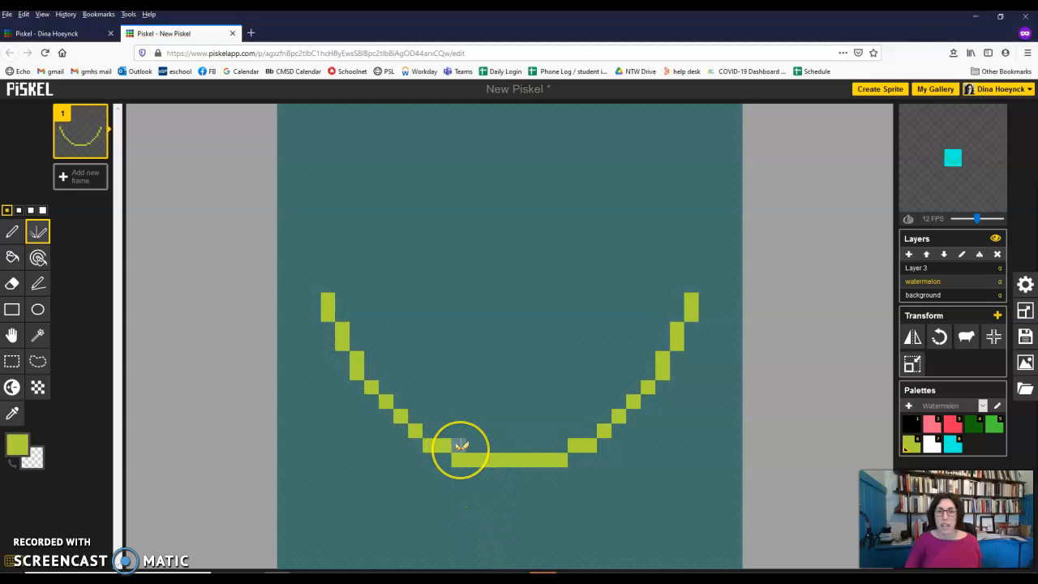
{"action": "left_click", "coordinate": [455, 443]}
{"action": "left_click_drag", "start_coordinate": [455, 443], "coordinate": [521, 441]}
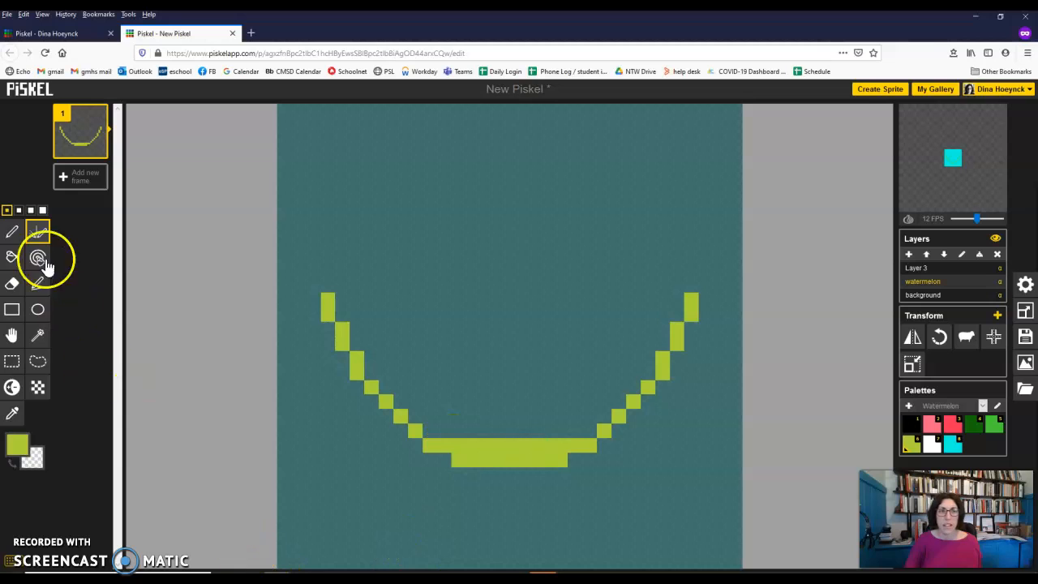
Step: Erase the stray row and end pixels under the curve, then add mirrored connecting corner pixels
{"action": "left_click", "coordinate": [12, 283]}
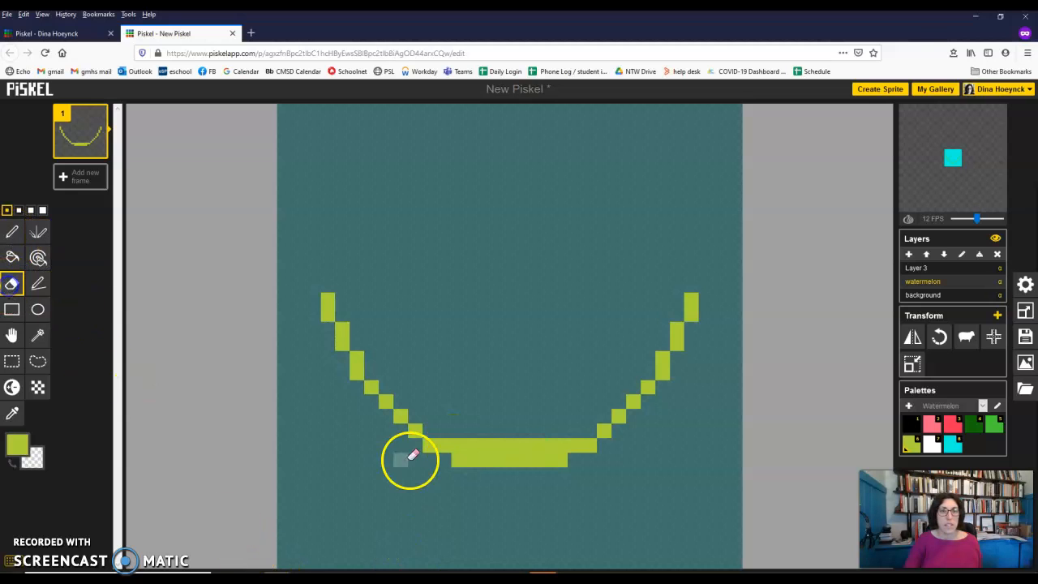
{"action": "left_click", "coordinate": [458, 461]}
{"action": "left_click_drag", "start_coordinate": [458, 462], "coordinate": [568, 463]}
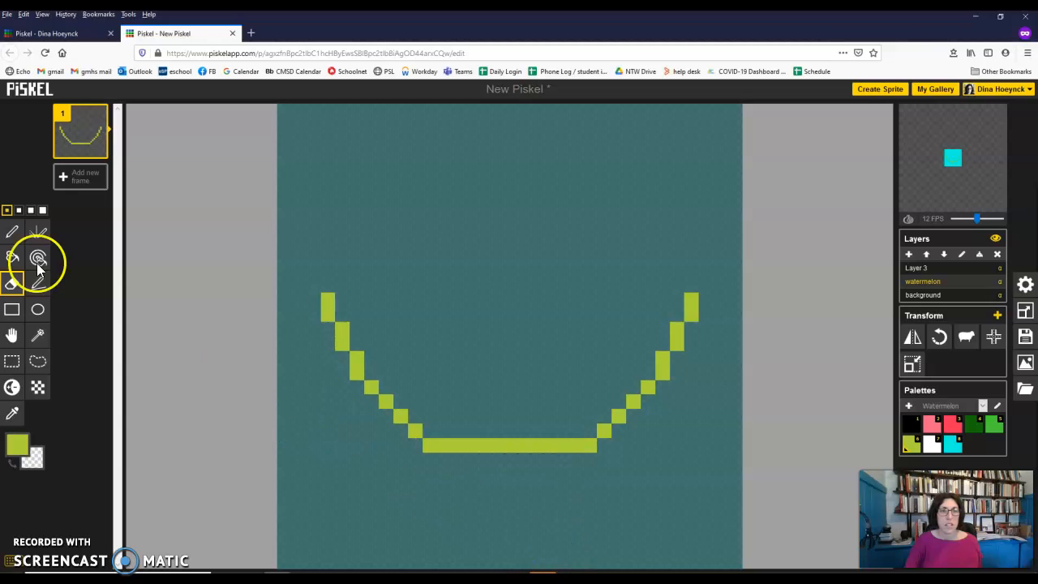
{"action": "left_click", "coordinate": [430, 446]}
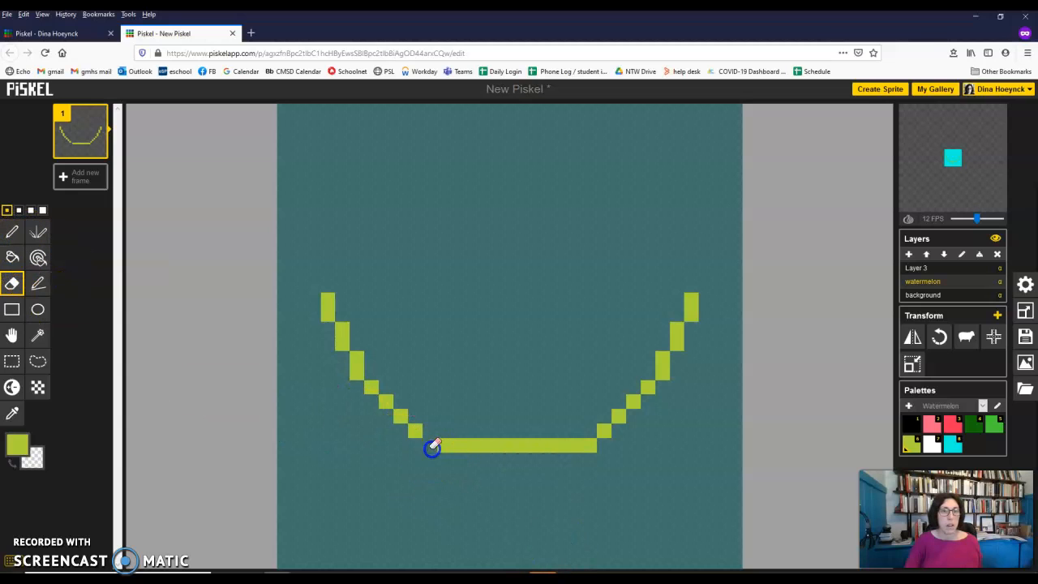
{"action": "left_click_drag", "start_coordinate": [621, 456], "coordinate": [592, 446]}
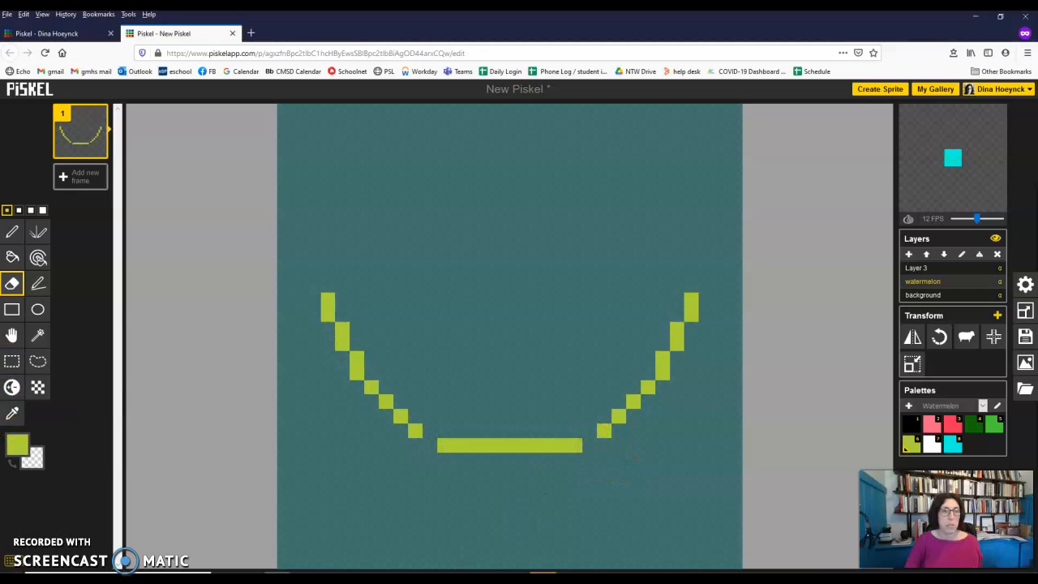
{"action": "left_click", "coordinate": [38, 232]}
{"action": "left_click", "coordinate": [430, 430]}
{"action": "mouse_move", "coordinate": [276, 576]}
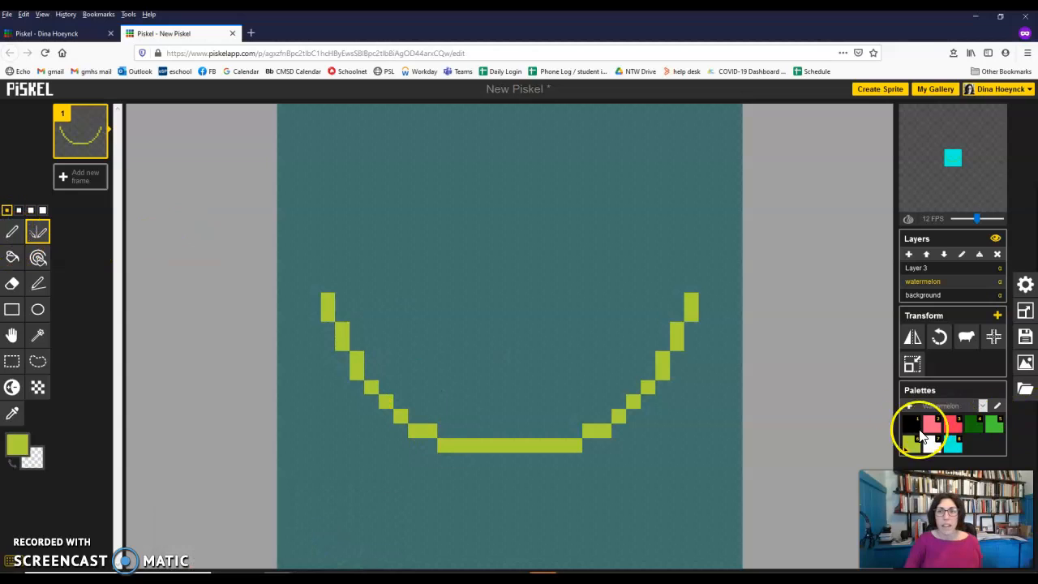
Step: Outline the outer side of the curve in bright green, including a row under the bottom
{"action": "left_click", "coordinate": [994, 424]}
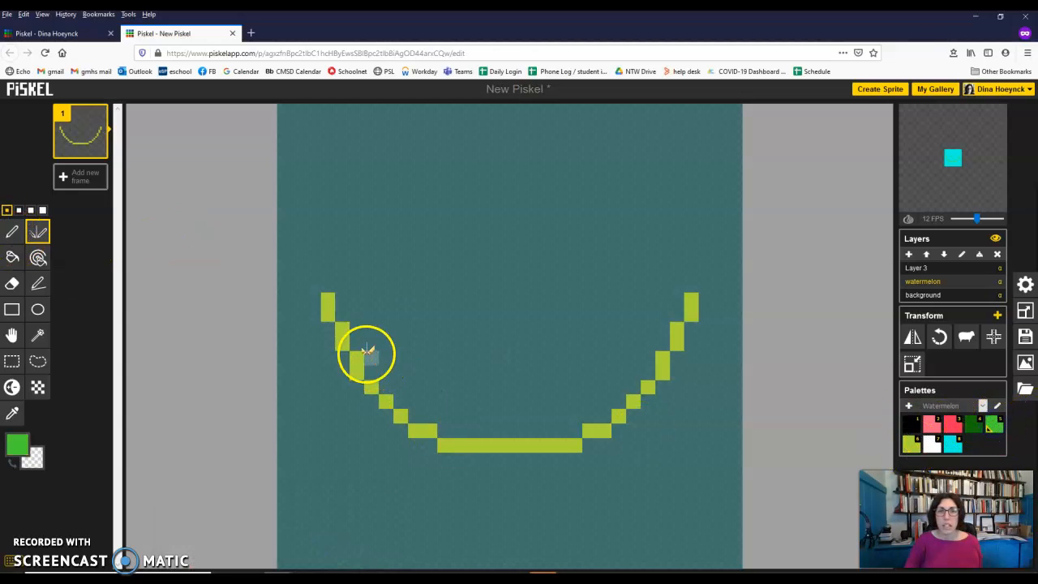
{"action": "left_click", "coordinate": [313, 306]}
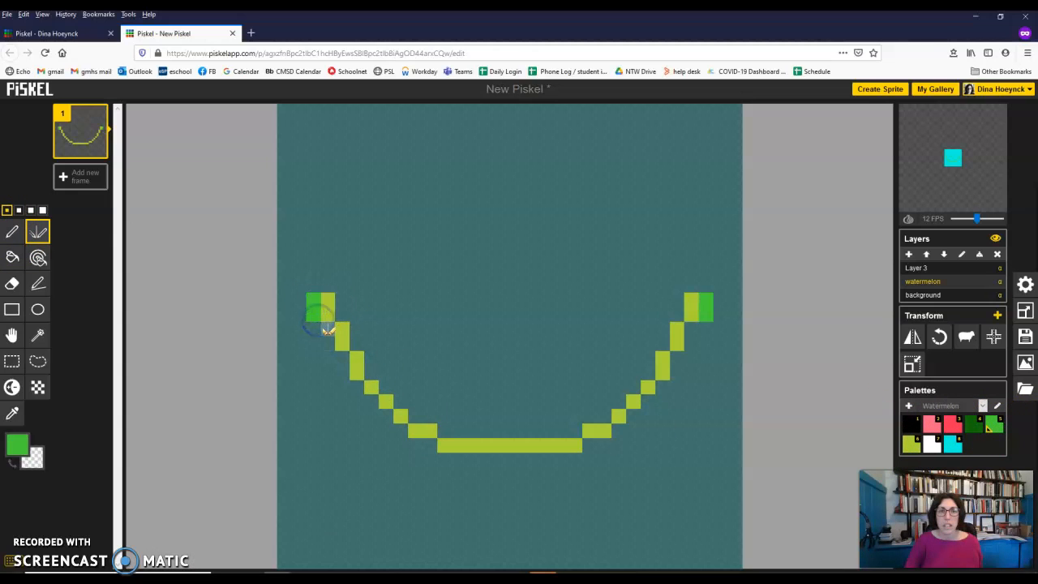
{"action": "left_click", "coordinate": [327, 339]}
{"action": "left_click", "coordinate": [341, 358]}
{"action": "left_click", "coordinate": [344, 371]}
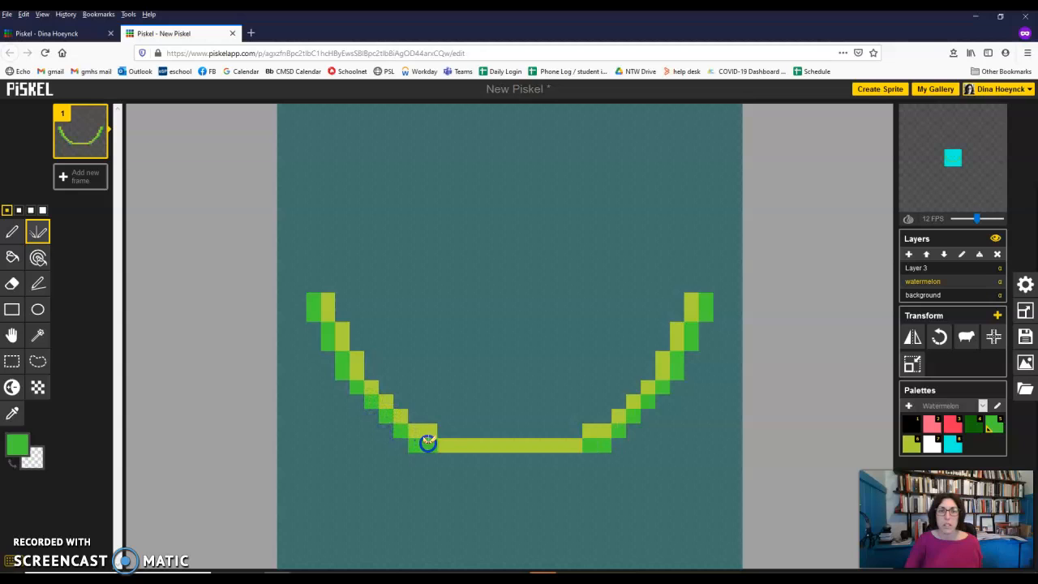
{"action": "left_click_drag", "start_coordinate": [445, 460], "coordinate": [499, 459]}
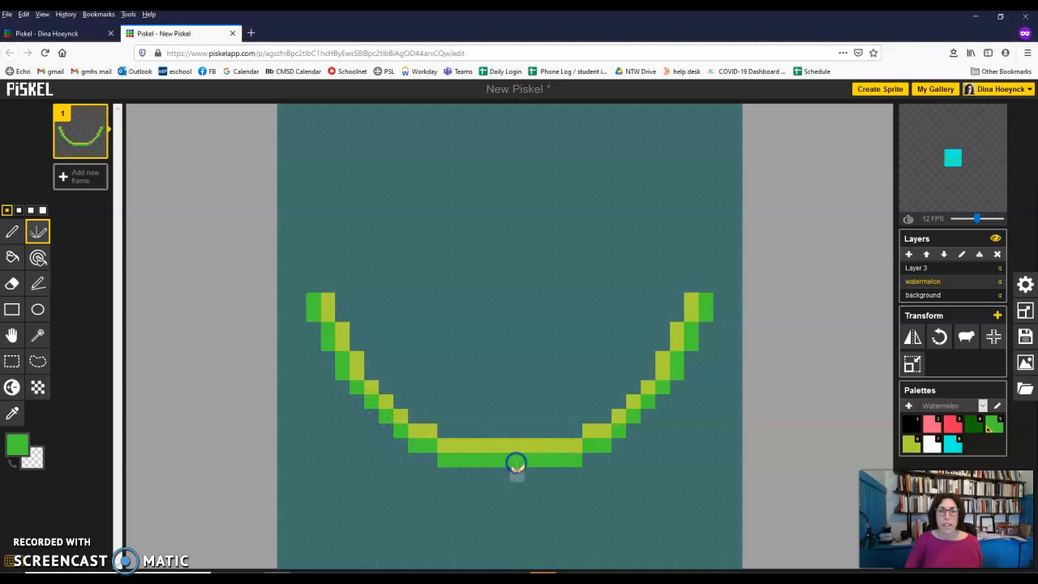
Step: Add the dark green outer rind from the tips down to a full bottom row
{"action": "left_click", "coordinate": [974, 424]}
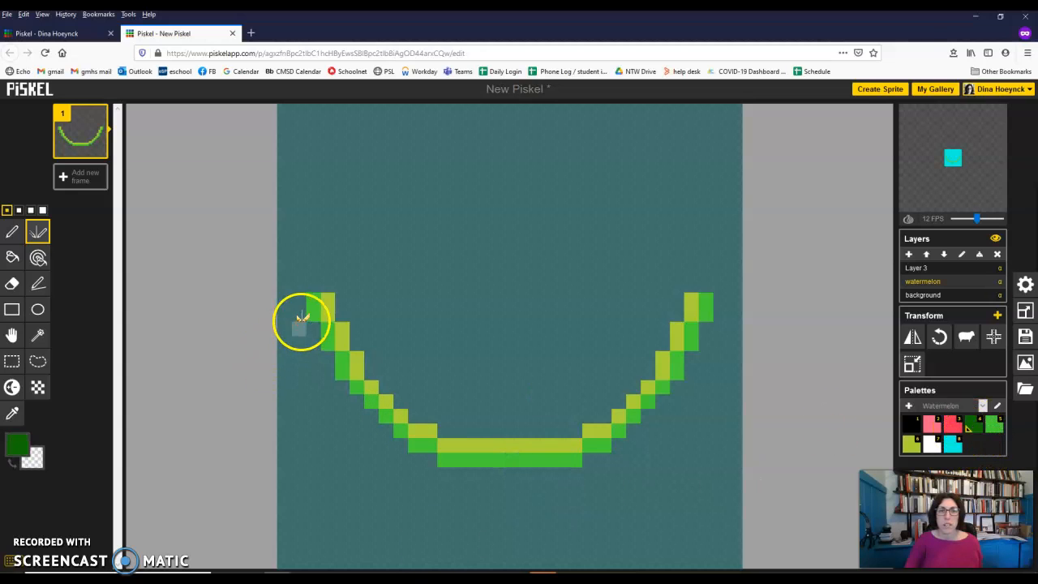
{"action": "left_click", "coordinate": [300, 301]}
{"action": "left_click", "coordinate": [300, 315]}
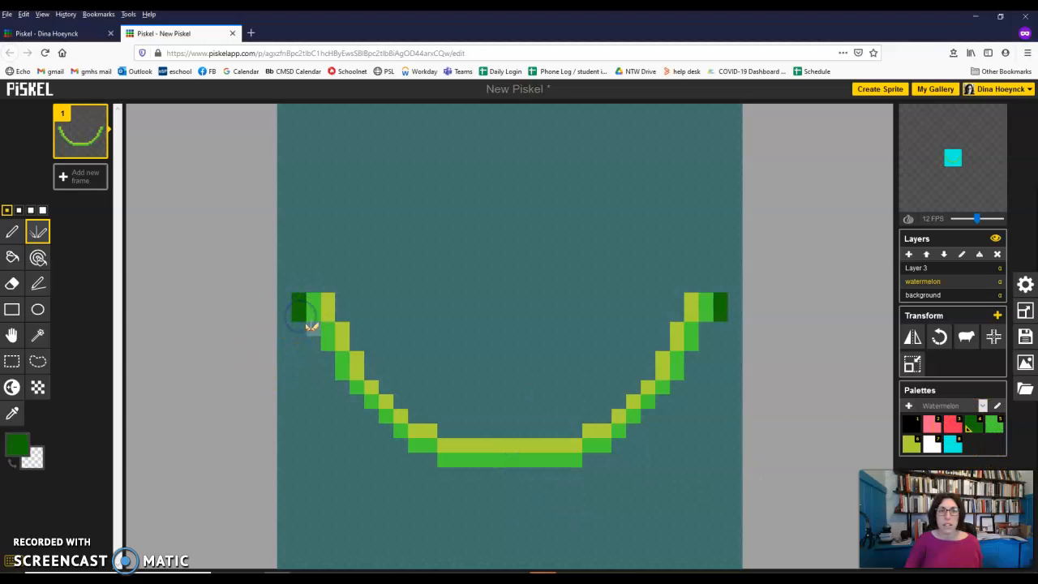
{"action": "left_click", "coordinate": [312, 329]}
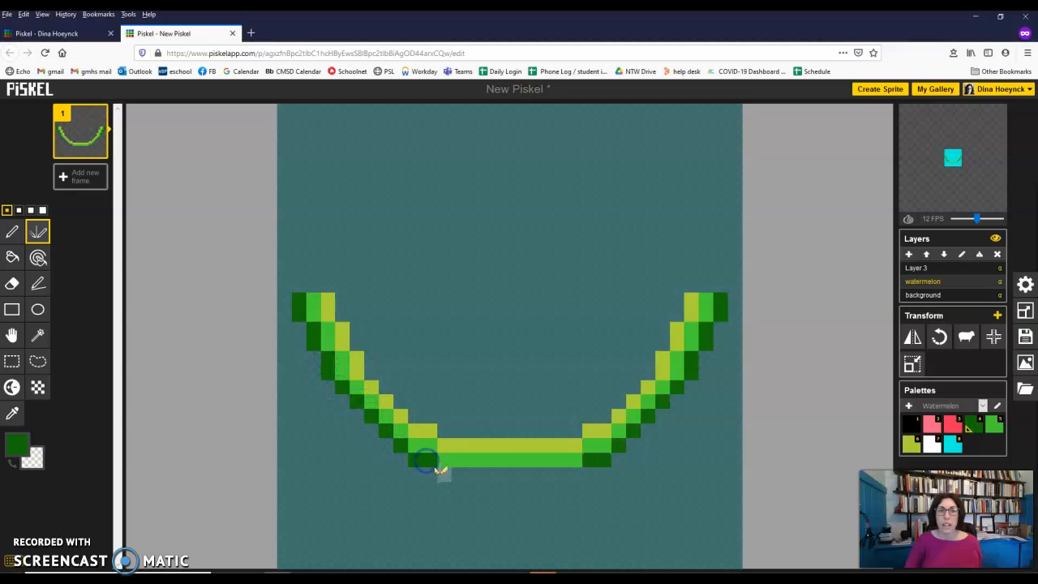
{"action": "left_click_drag", "start_coordinate": [439, 469], "coordinate": [524, 478]}
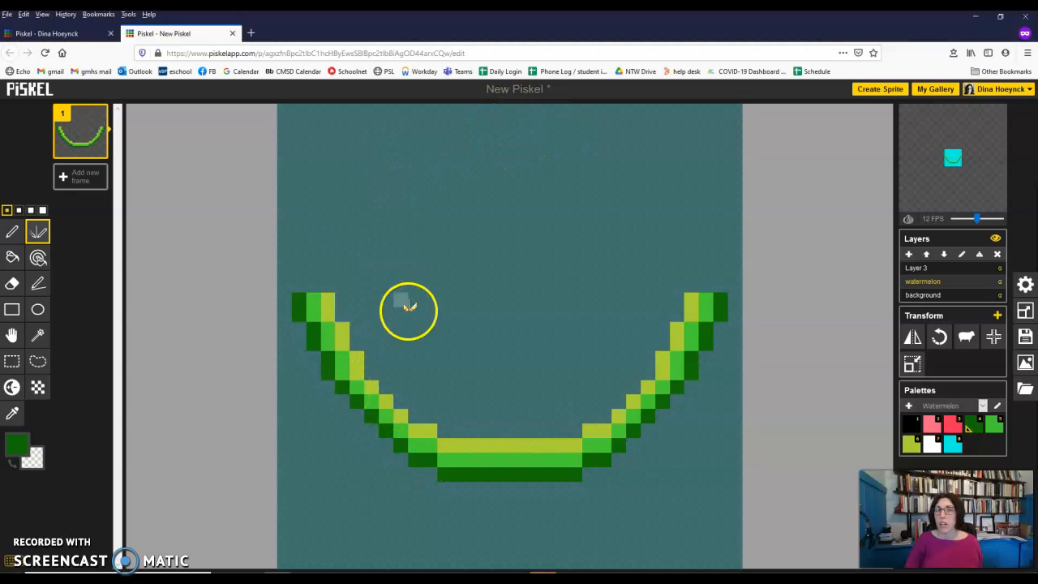
Step: Draw mirrored dark green pixels and a three-pixel bar, then undo the unwanted arch with Ctrl+Z
{"action": "left_click", "coordinate": [385, 227]}
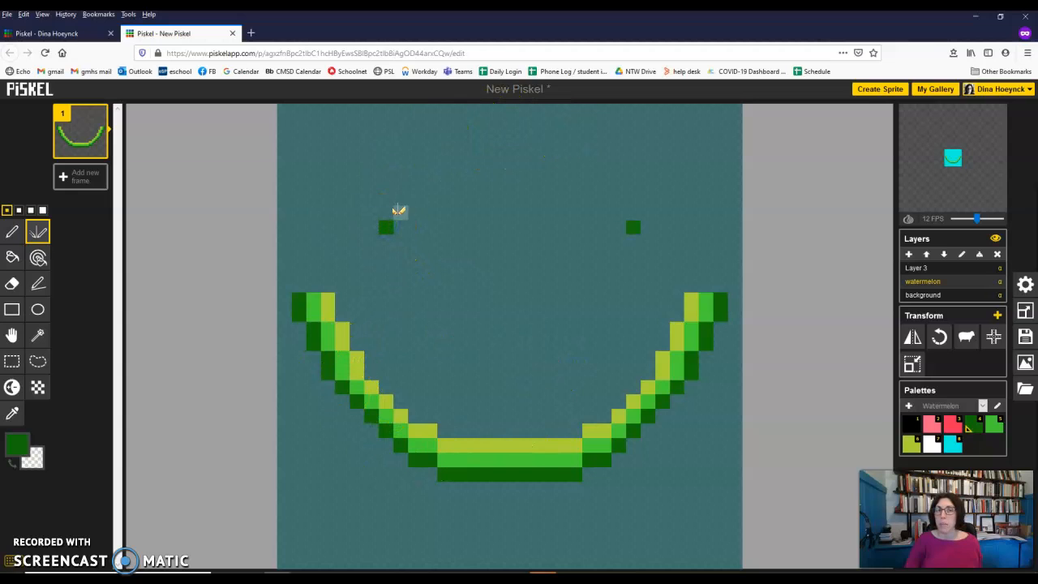
{"action": "left_click", "coordinate": [414, 198]}
{"action": "left_click", "coordinate": [430, 184]}
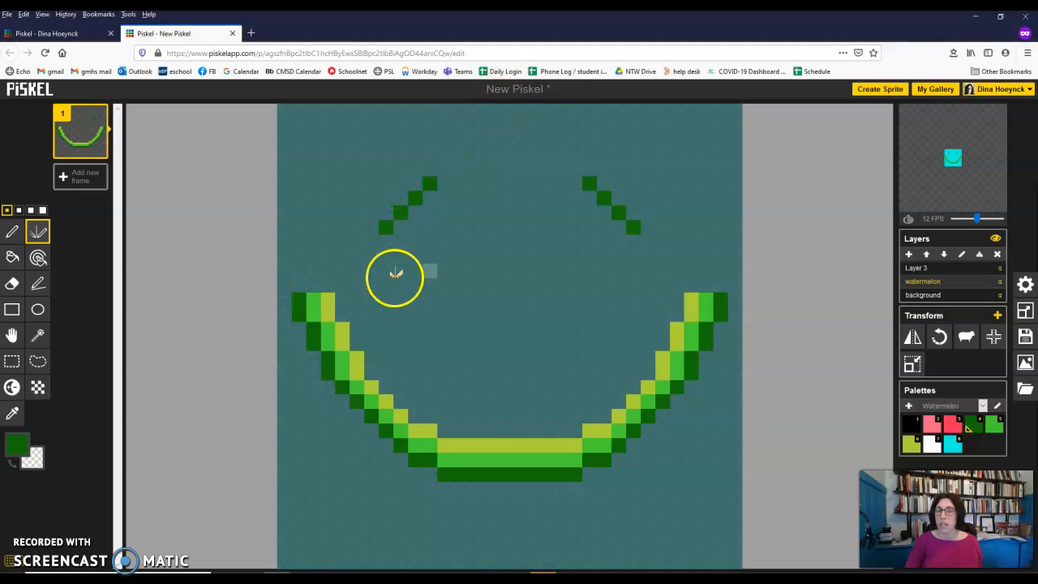
{"action": "mouse_move", "coordinate": [470, 300]}
{"action": "left_mouse_down"}
{"action": "mouse_move", "coordinate": [486, 272]}
{"action": "mouse_move", "coordinate": [489, 233]}
{"action": "left_mouse_up"}
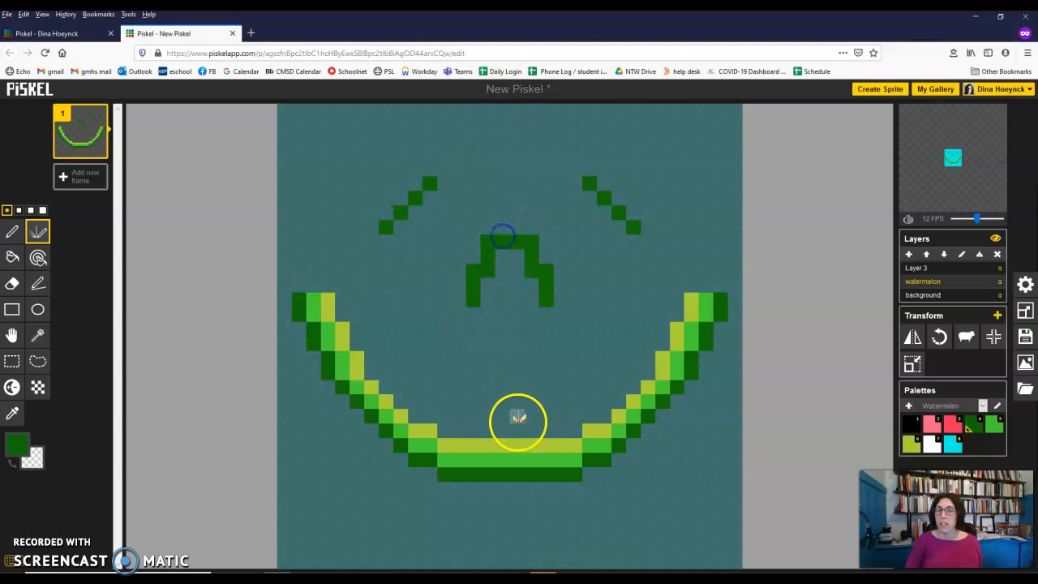
{"action": "key", "text": "ctrl+z"}
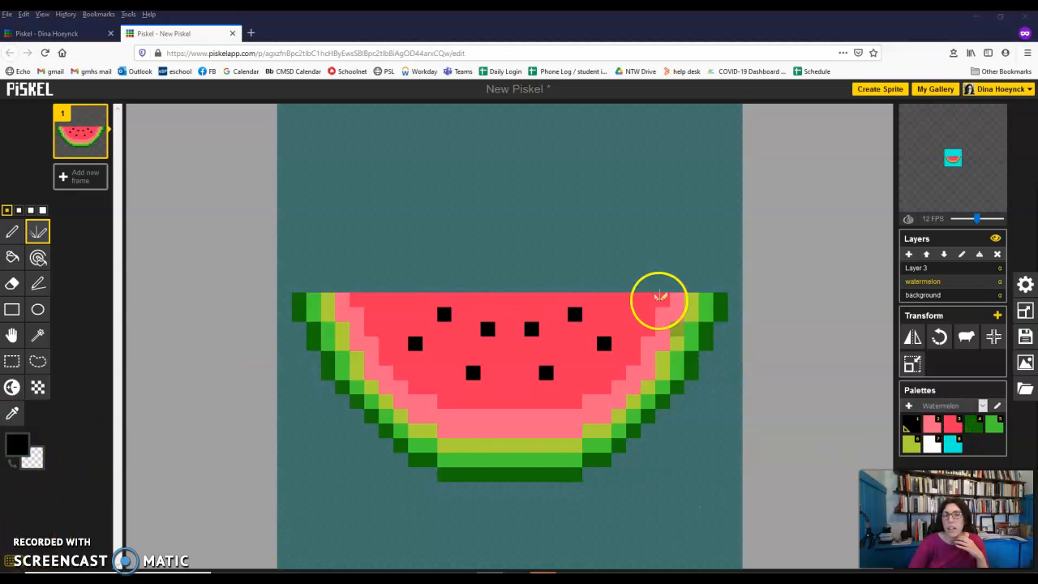
Step: Delete the unused Layer 3 and duplicate the watermelon frame
{"action": "left_click", "coordinate": [983, 268]}
{"action": "left_click", "coordinate": [997, 256]}
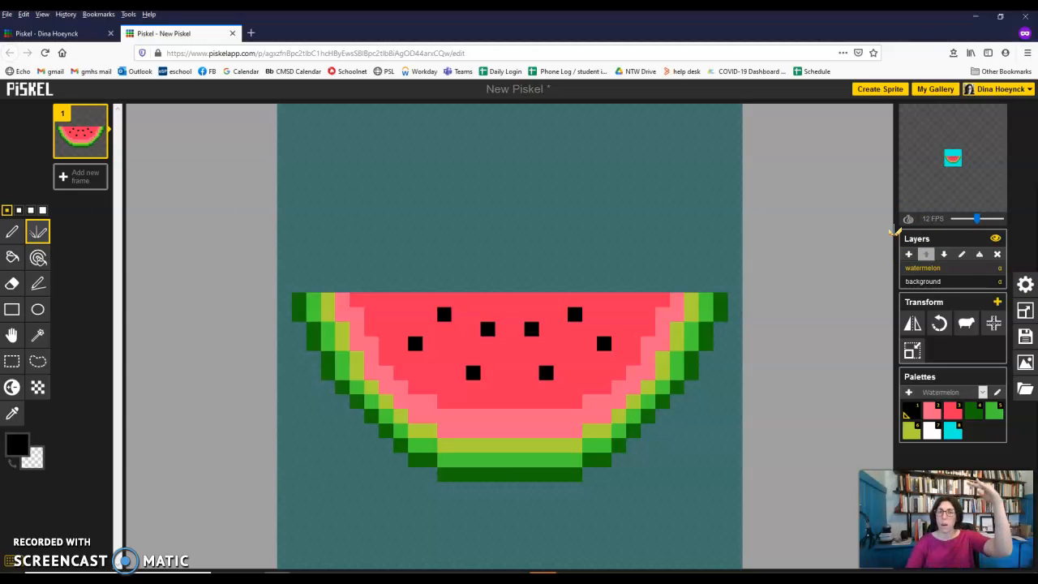
{"action": "left_click", "coordinate": [62, 180]}
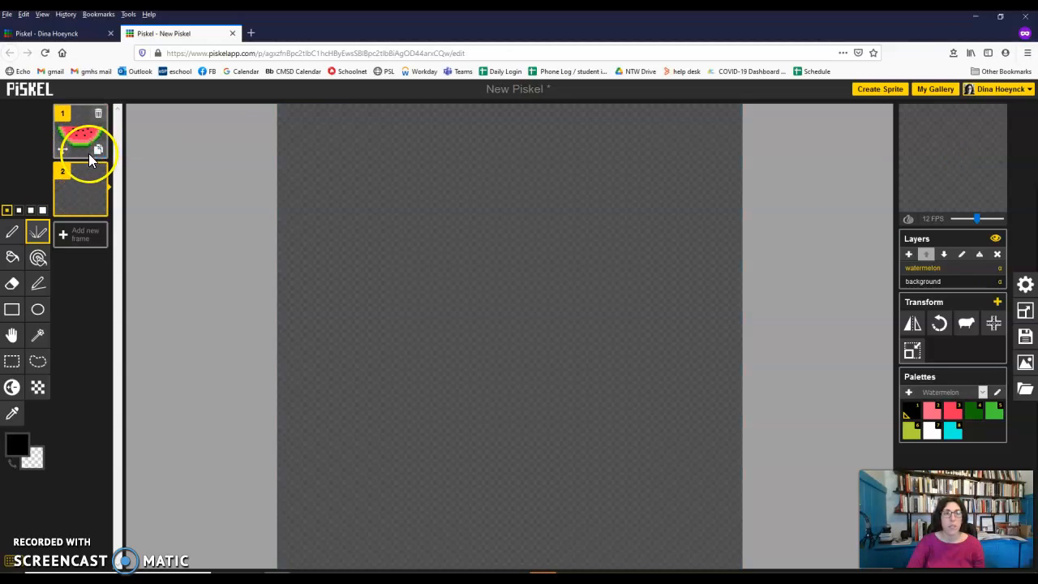
{"action": "left_click", "coordinate": [98, 172]}
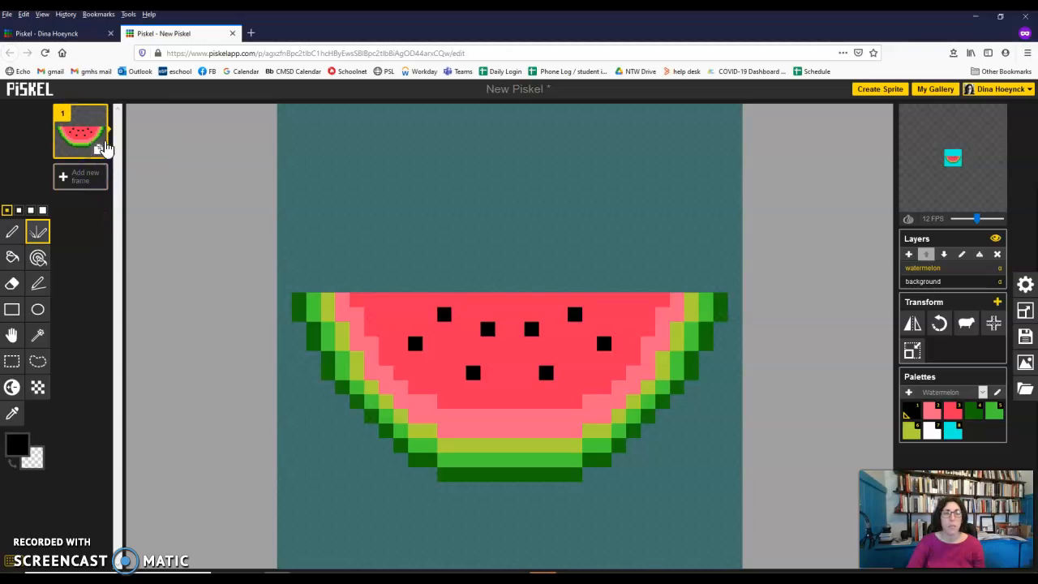
{"action": "left_click", "coordinate": [98, 148]}
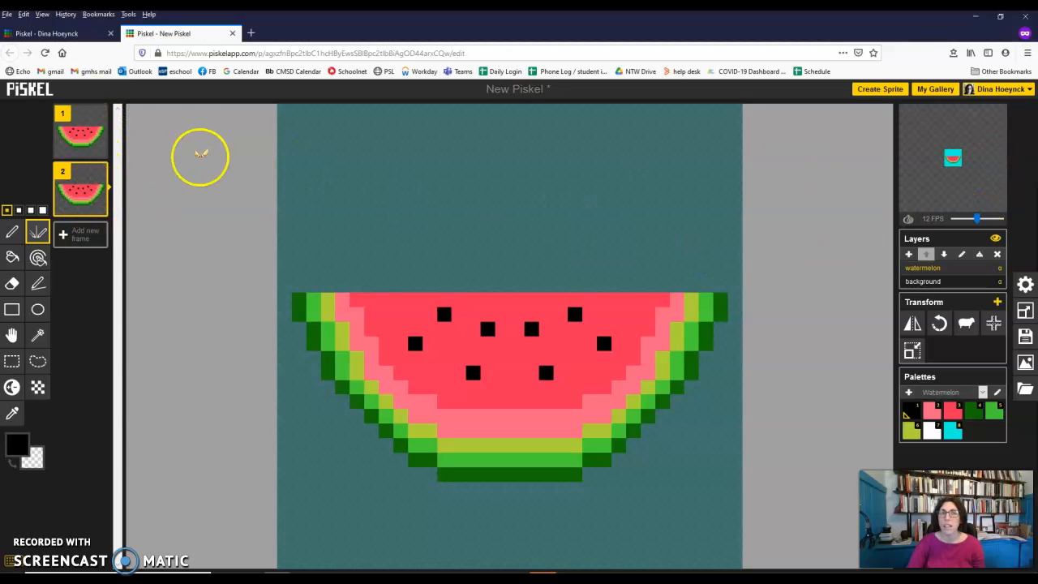
Step: Raise the watermelon one row per frame with the Move tool, duplicating frames up to frame 5
{"action": "left_click", "coordinate": [12, 334]}
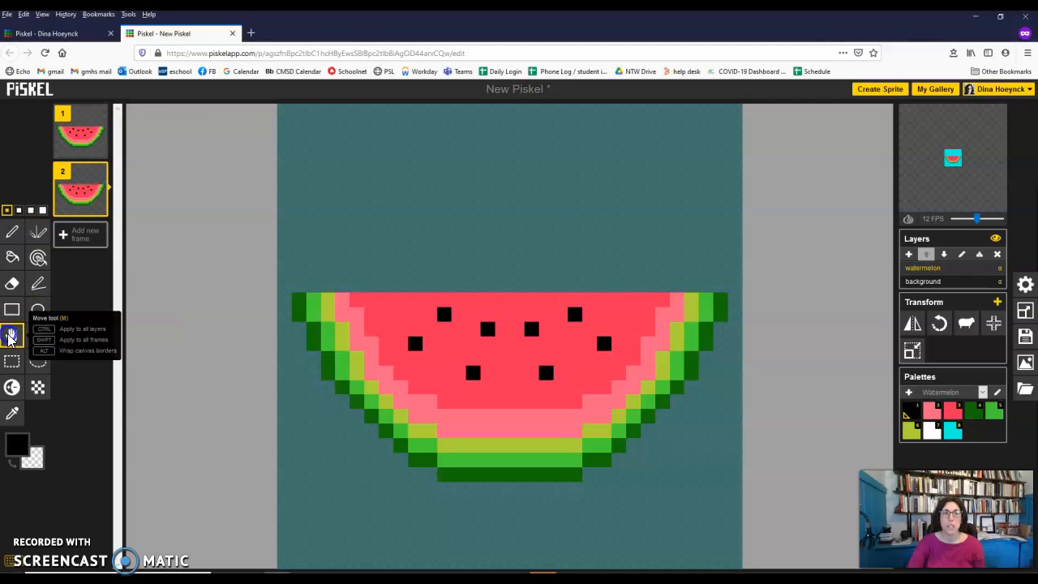
{"action": "left_click_drag", "start_coordinate": [505, 359], "coordinate": [506, 351]}
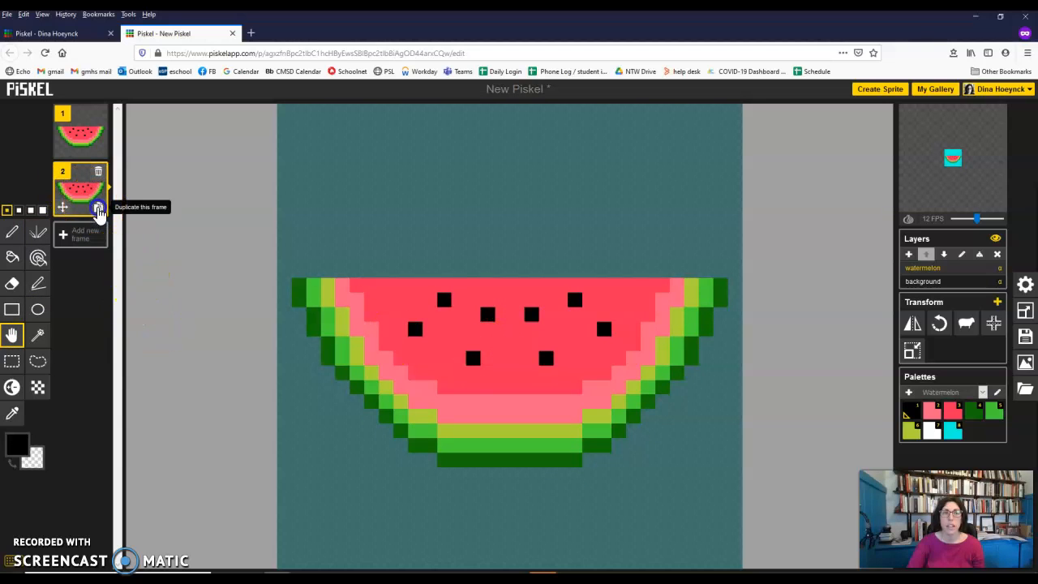
{"action": "left_click", "coordinate": [97, 208]}
{"action": "left_click_drag", "start_coordinate": [514, 345], "coordinate": [514, 331]}
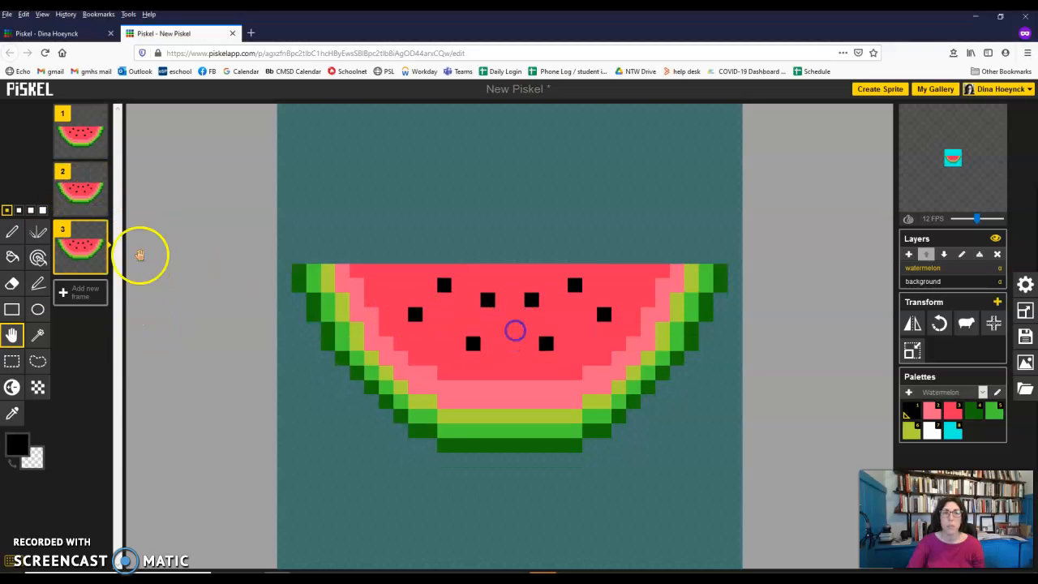
{"action": "left_click", "coordinate": [96, 266]}
{"action": "left_click_drag", "start_coordinate": [497, 343], "coordinate": [516, 330]}
{"action": "left_click", "coordinate": [95, 324]}
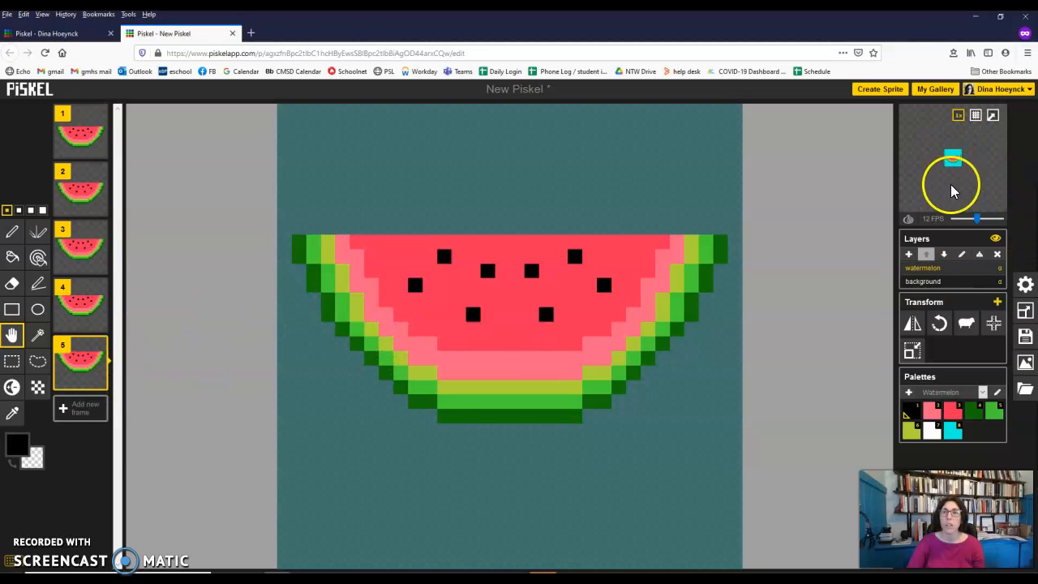
Step: Enlarge the animation preview and create frames 6 and 7, each raised another row
{"action": "left_click", "coordinate": [960, 118]}
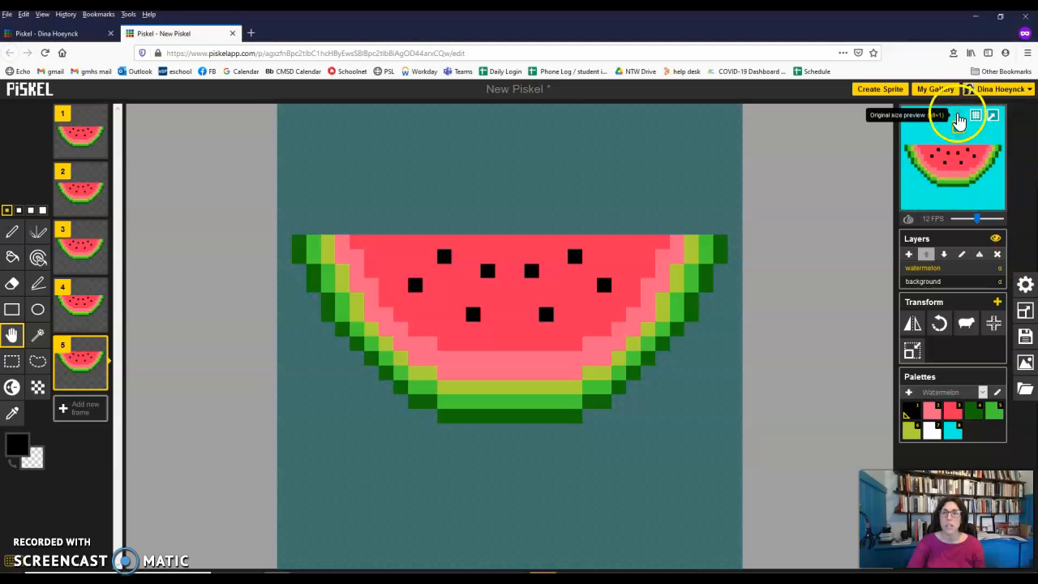
{"action": "left_click", "coordinate": [958, 146]}
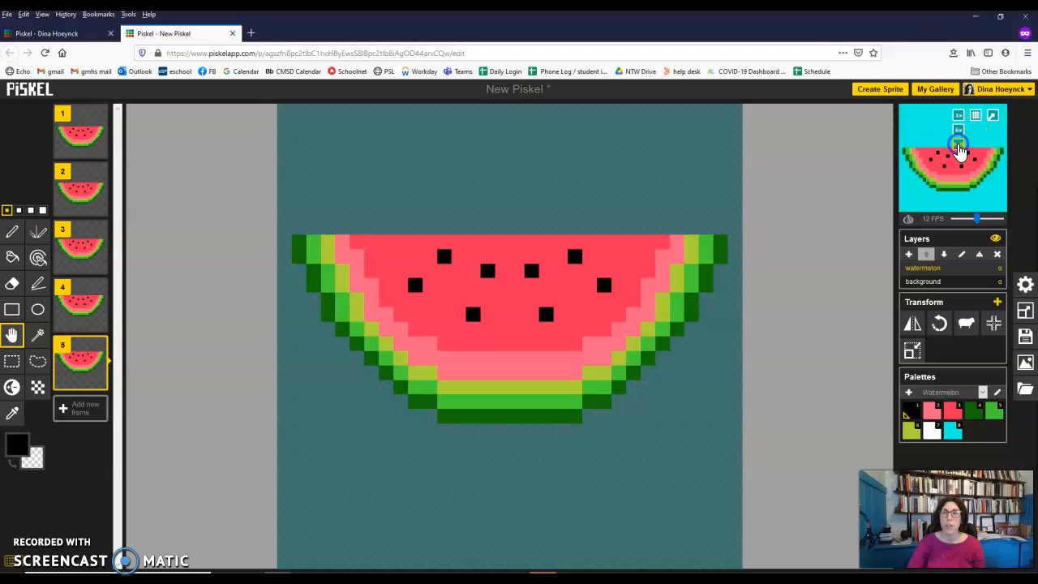
{"action": "left_click", "coordinate": [959, 130]}
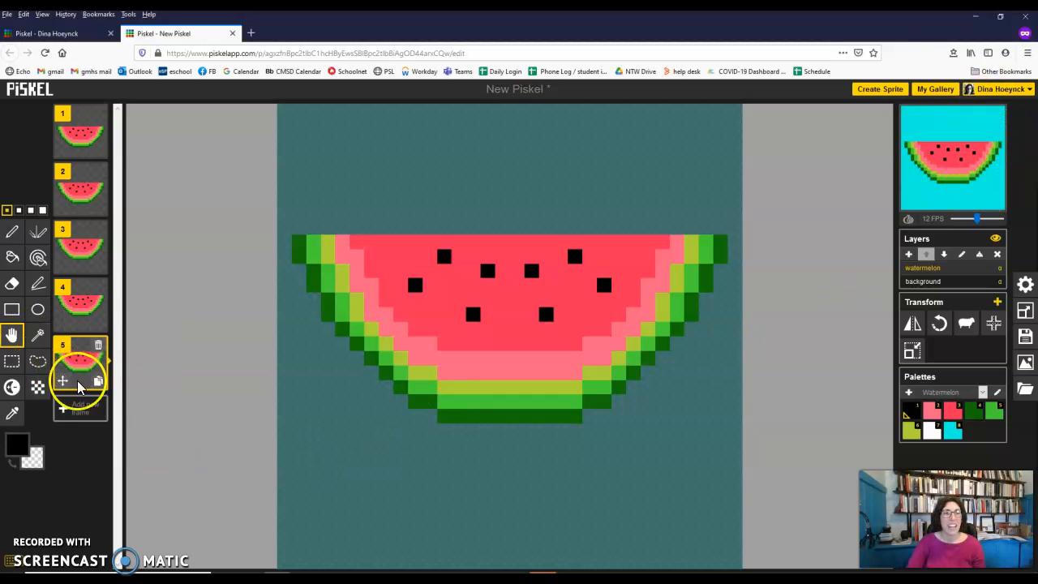
{"action": "left_click", "coordinate": [97, 381]}
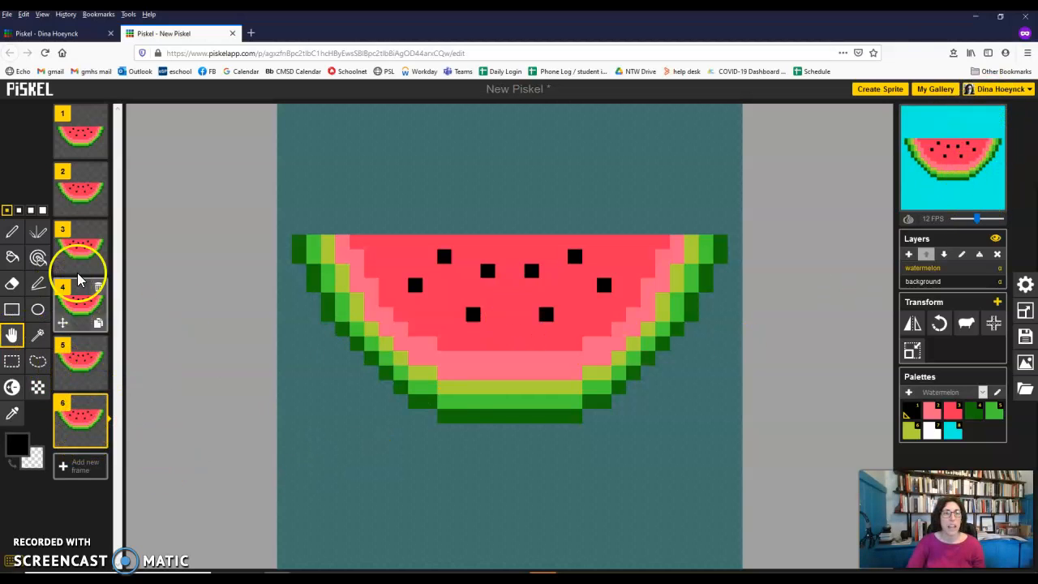
{"action": "left_click_drag", "start_coordinate": [521, 317], "coordinate": [521, 307]}
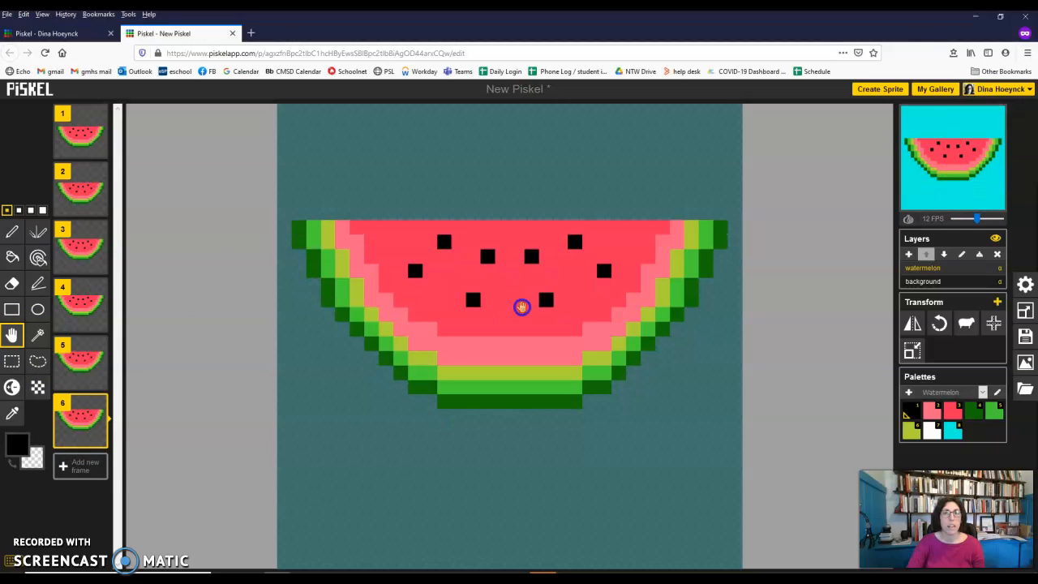
{"action": "left_click", "coordinate": [81, 468]}
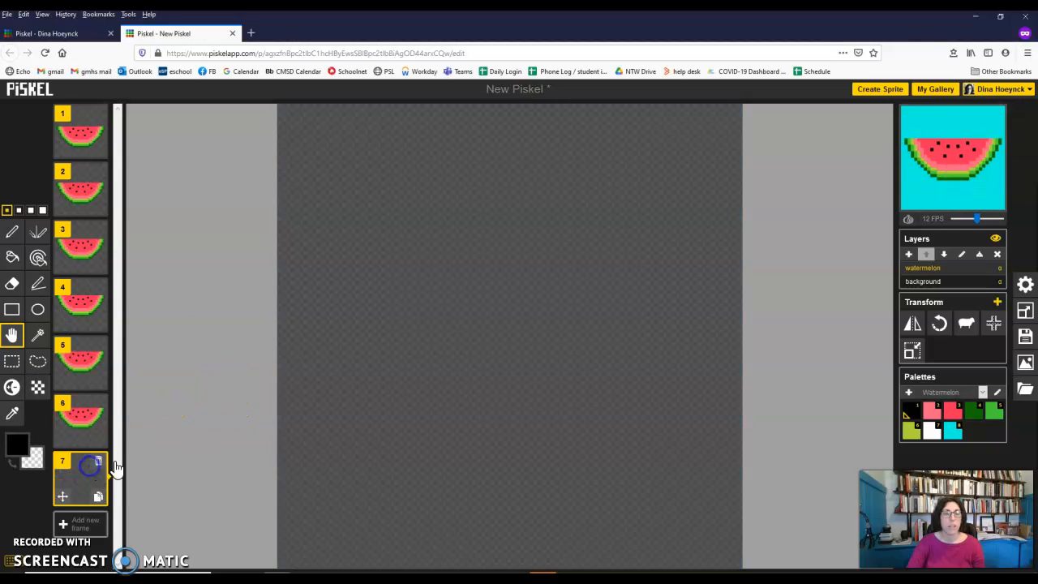
{"action": "left_click", "coordinate": [97, 463]}
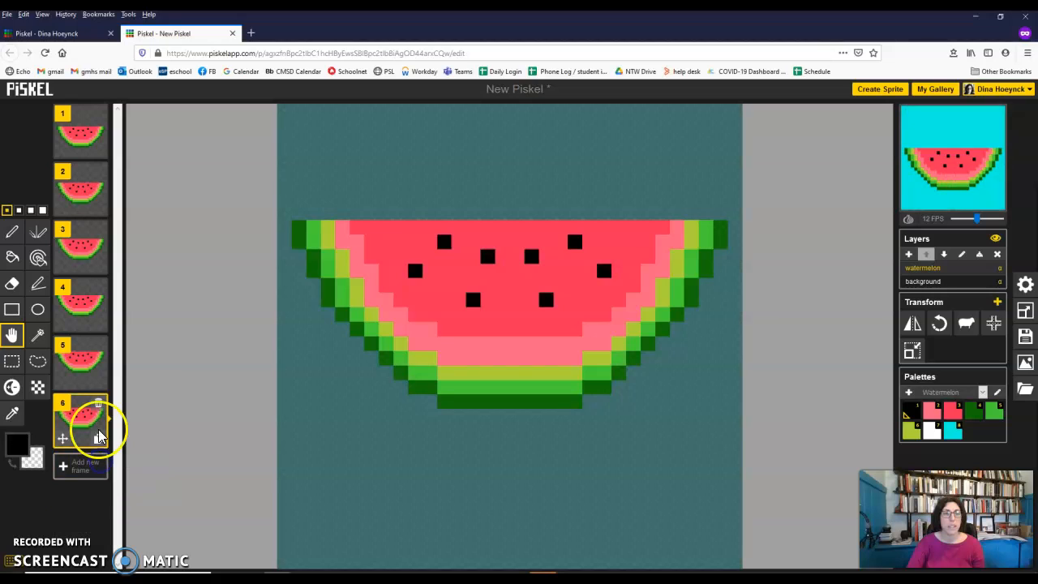
{"action": "left_click", "coordinate": [97, 436]}
{"action": "left_click_drag", "start_coordinate": [523, 313], "coordinate": [528, 299]}
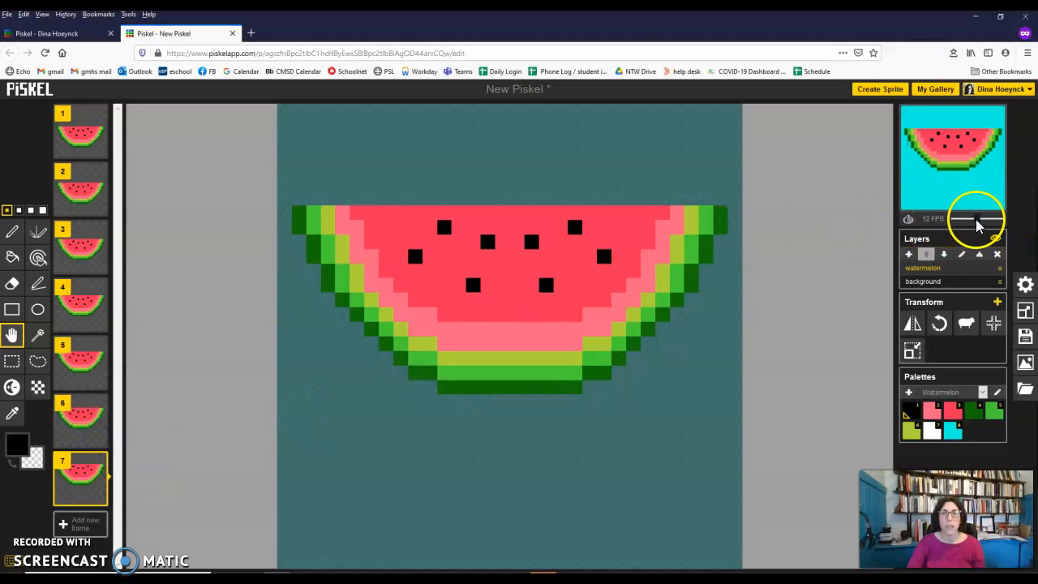
Step: Adjust the FPS slider, duplicate frames 1 and 3, and delete frames 4 and 2
{"action": "left_click_drag", "start_coordinate": [977, 221], "coordinate": [961, 220]}
{"action": "mouse_move", "coordinate": [962, 220]}
{"action": "left_mouse_down"}
{"action": "mouse_move", "coordinate": [999, 220]}
{"action": "mouse_move", "coordinate": [977, 220]}
{"action": "left_mouse_up"}
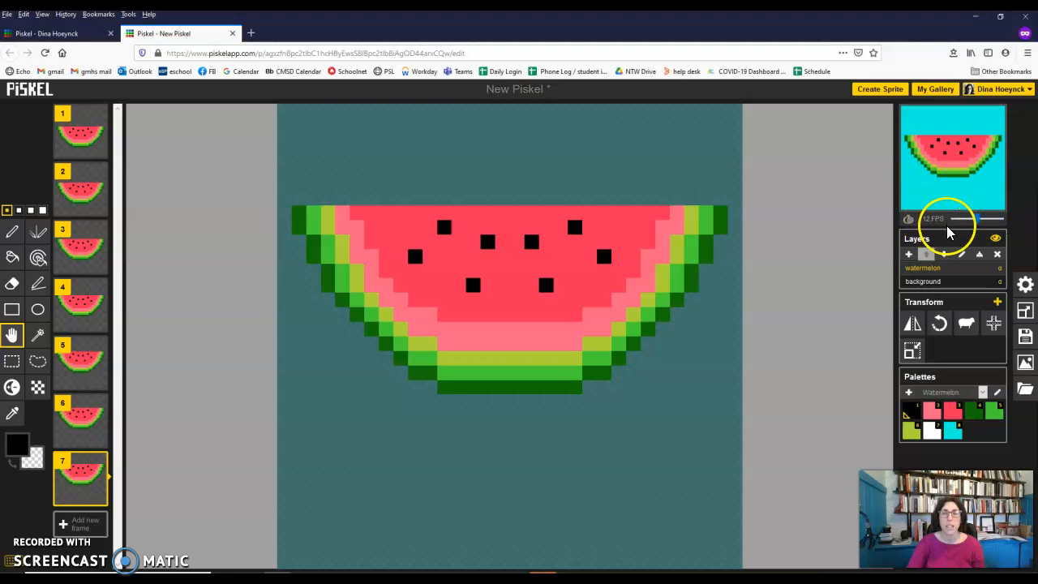
{"action": "mouse_move", "coordinate": [967, 144]}
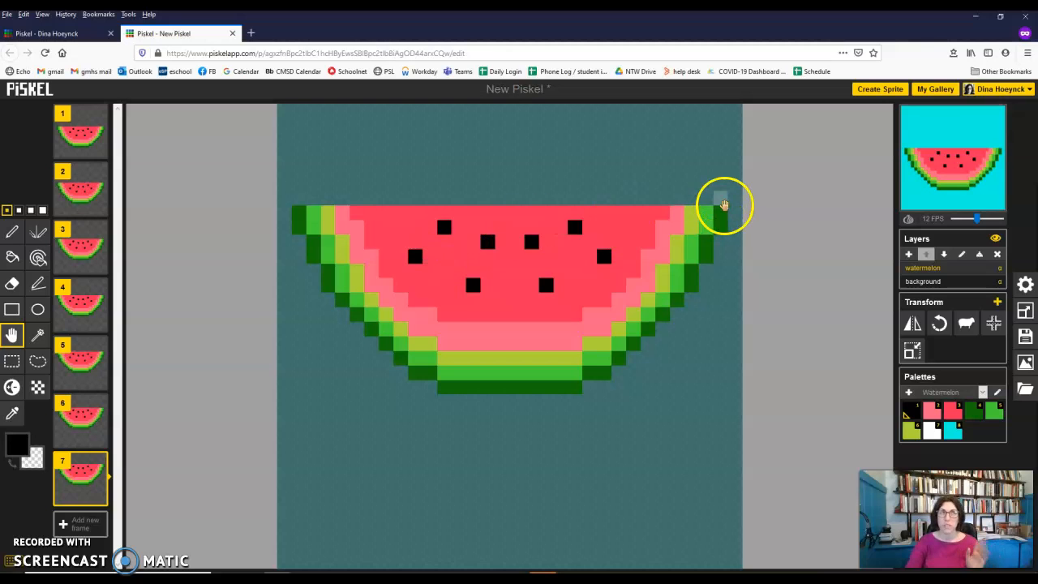
{"action": "left_click", "coordinate": [97, 150]}
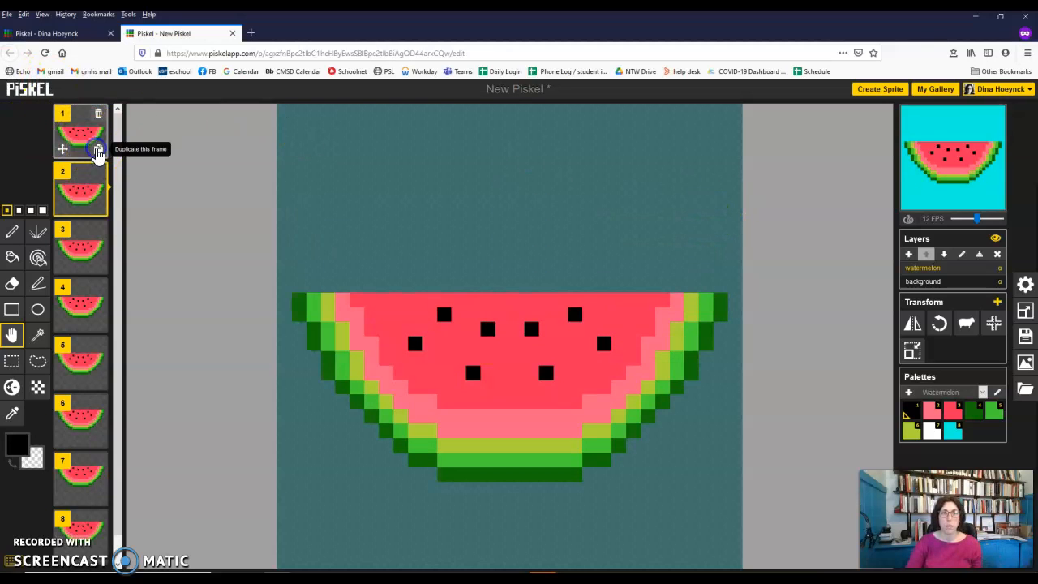
{"action": "left_click", "coordinate": [97, 265]}
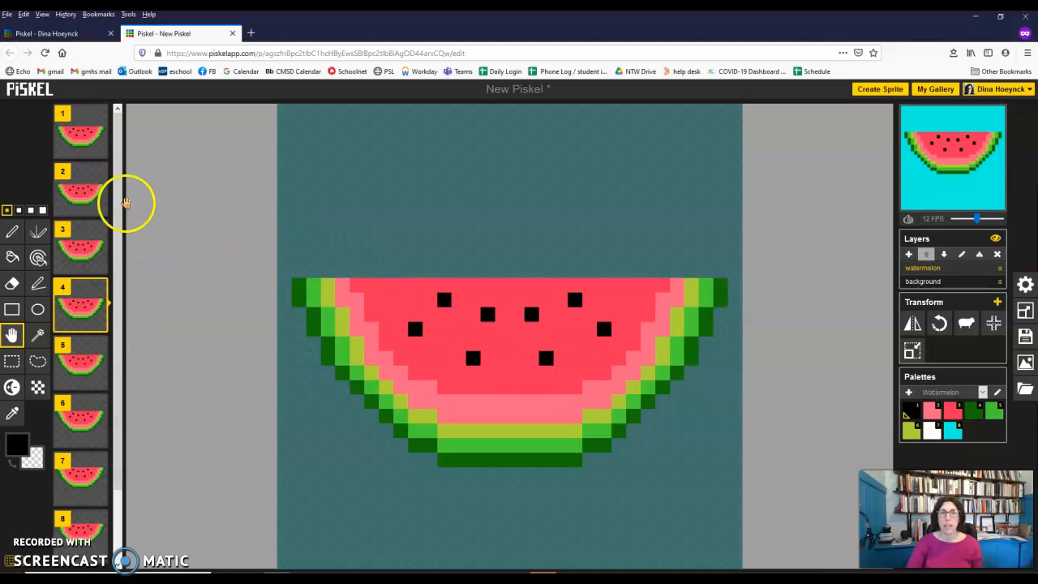
{"action": "mouse_move", "coordinate": [99, 327]}
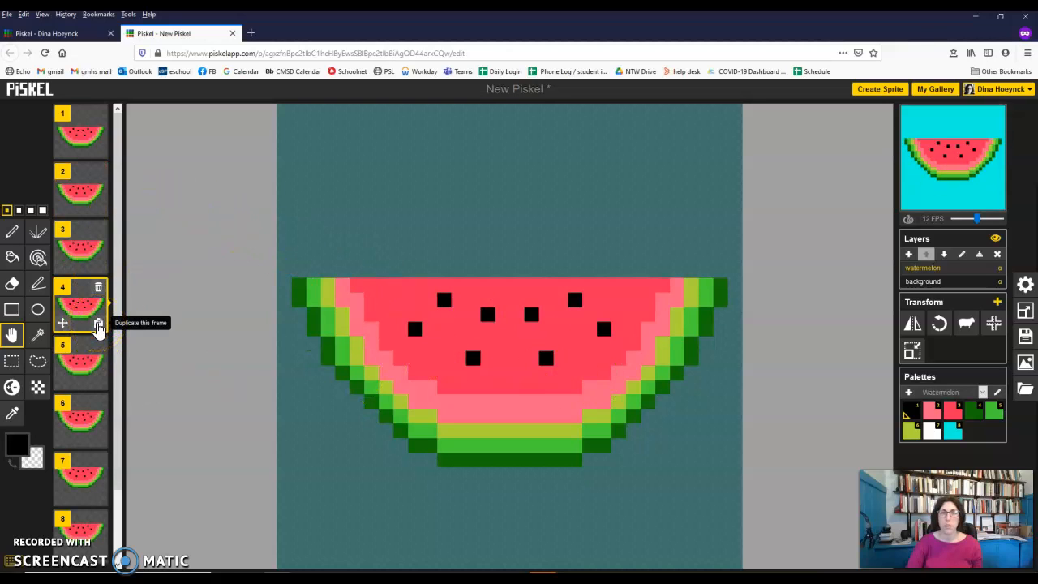
{"action": "left_click", "coordinate": [98, 287]}
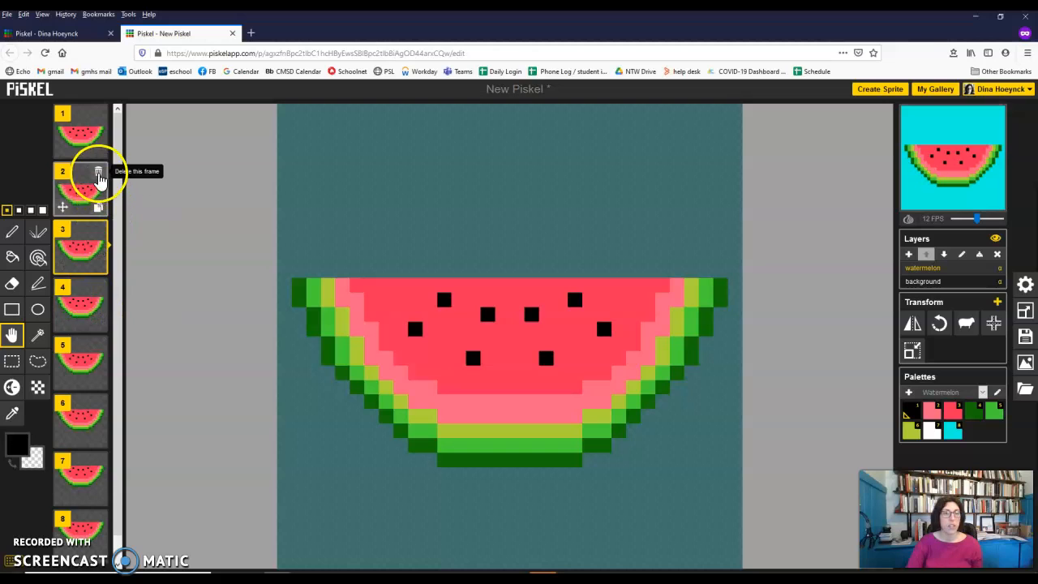
{"action": "left_click", "coordinate": [98, 174]}
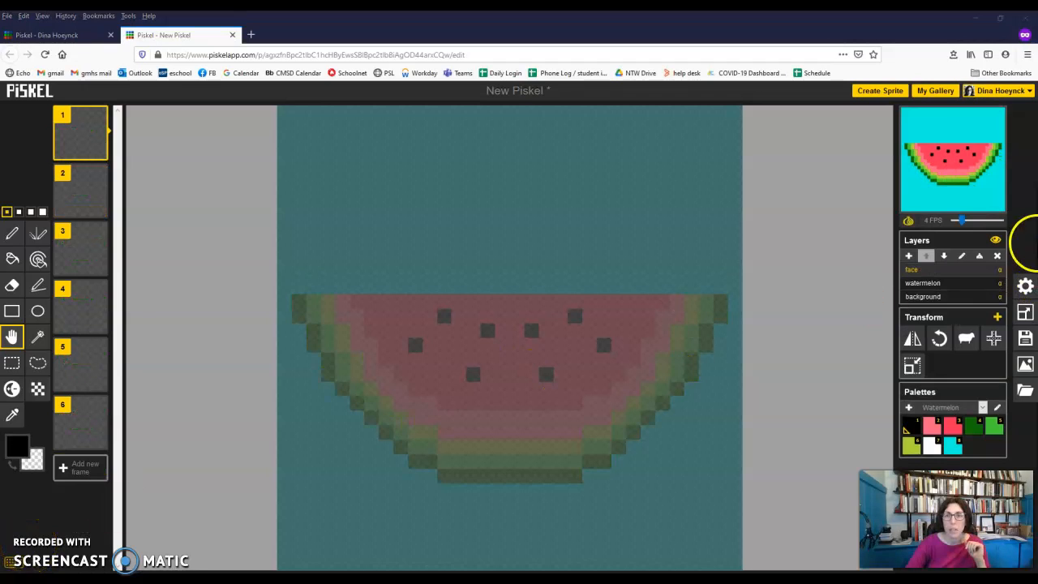
Step: Select the face layer and switch to the pen tool
{"action": "left_click", "coordinate": [931, 274]}
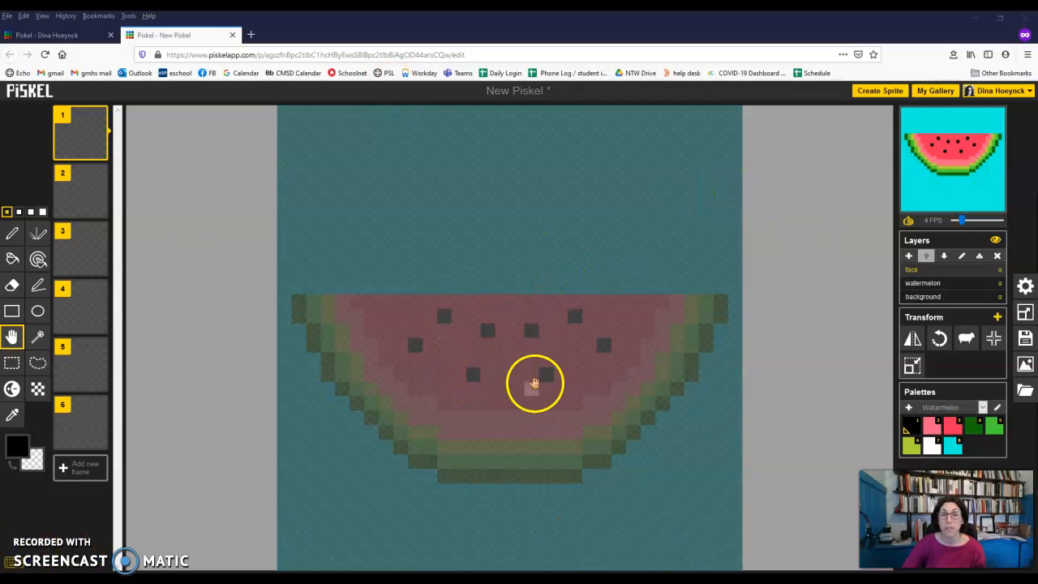
{"action": "left_click", "coordinate": [11, 234]}
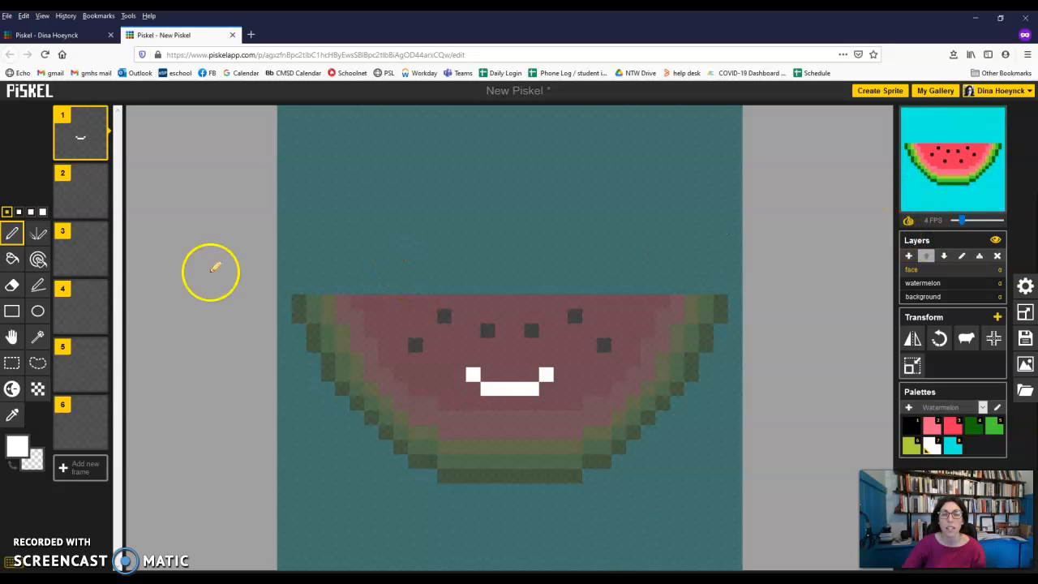
Step: Check frames 2 and 1, then add a white pixel to the watermelon's right eye
{"action": "left_click", "coordinate": [81, 203]}
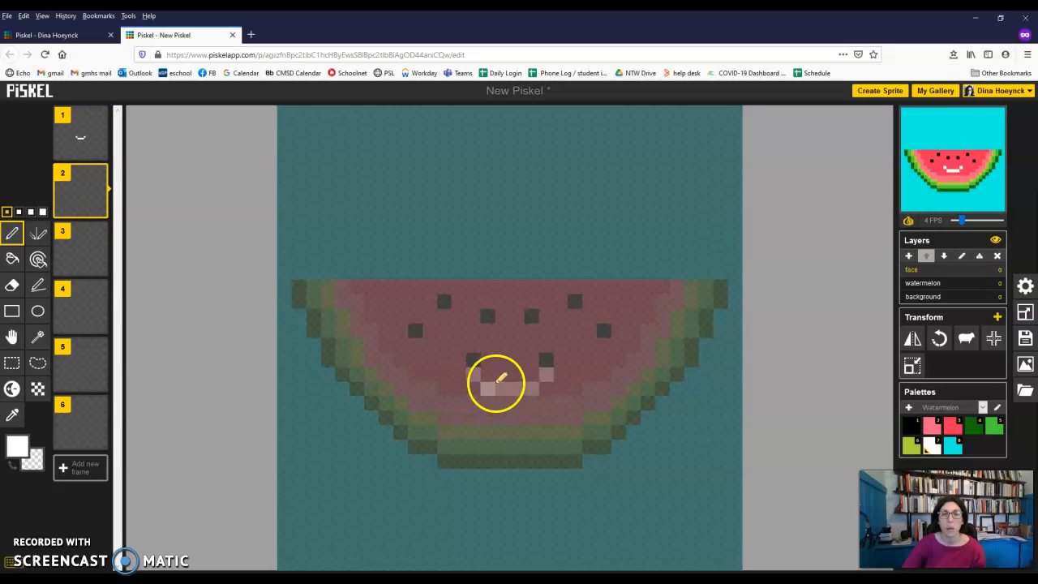
{"action": "left_click", "coordinate": [76, 142]}
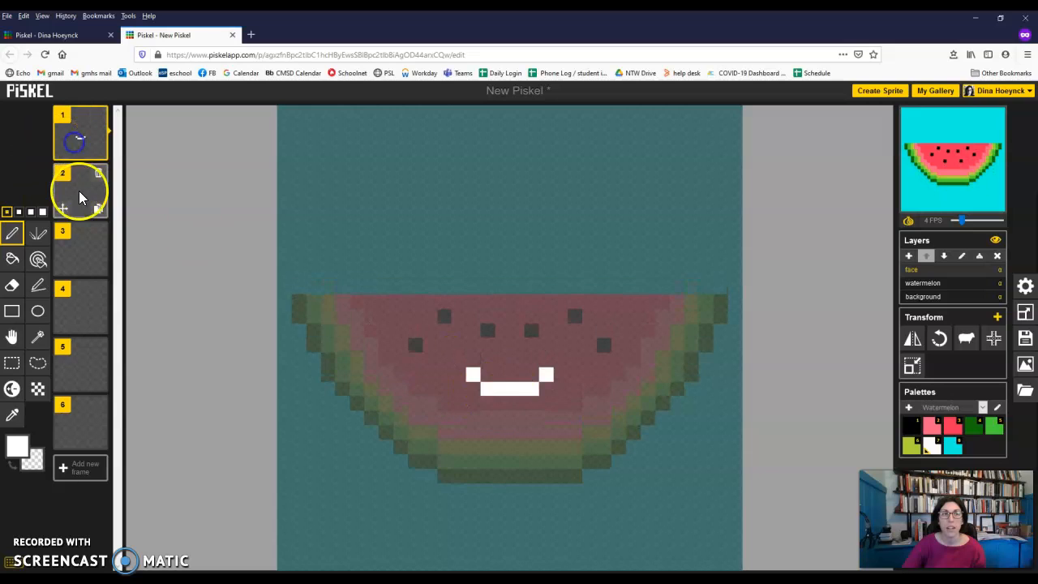
{"action": "mouse_move", "coordinate": [96, 180]}
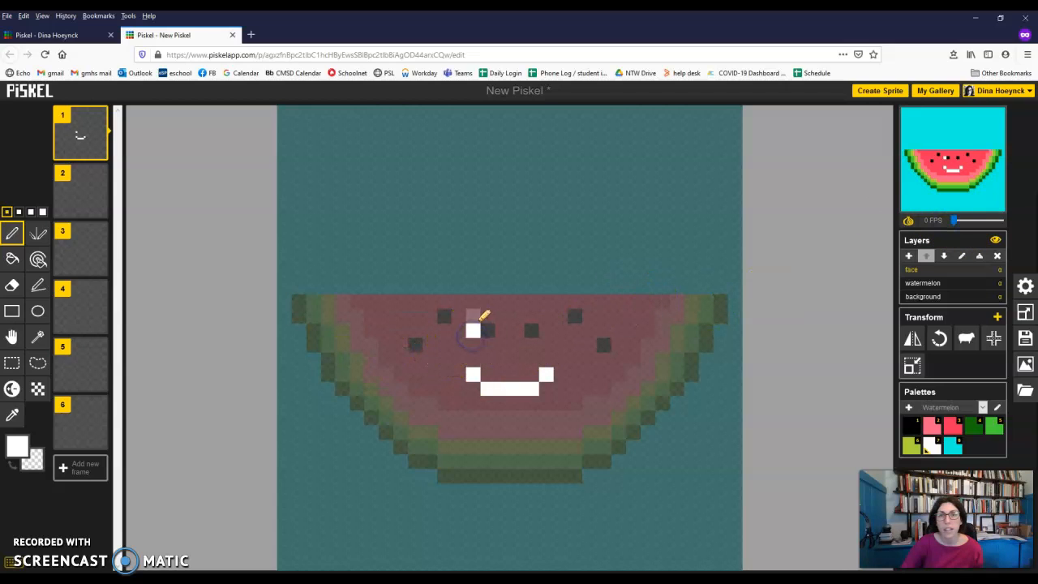
{"action": "left_click", "coordinate": [530, 316]}
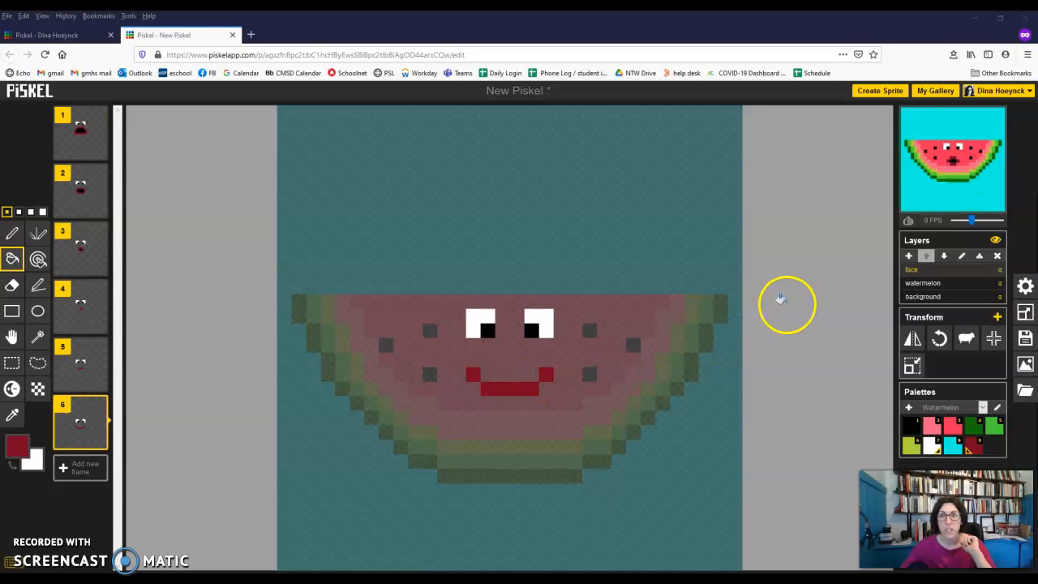
Step: Review the mouth shape in each of frames 1 through 6
{"action": "left_click", "coordinate": [81, 130]}
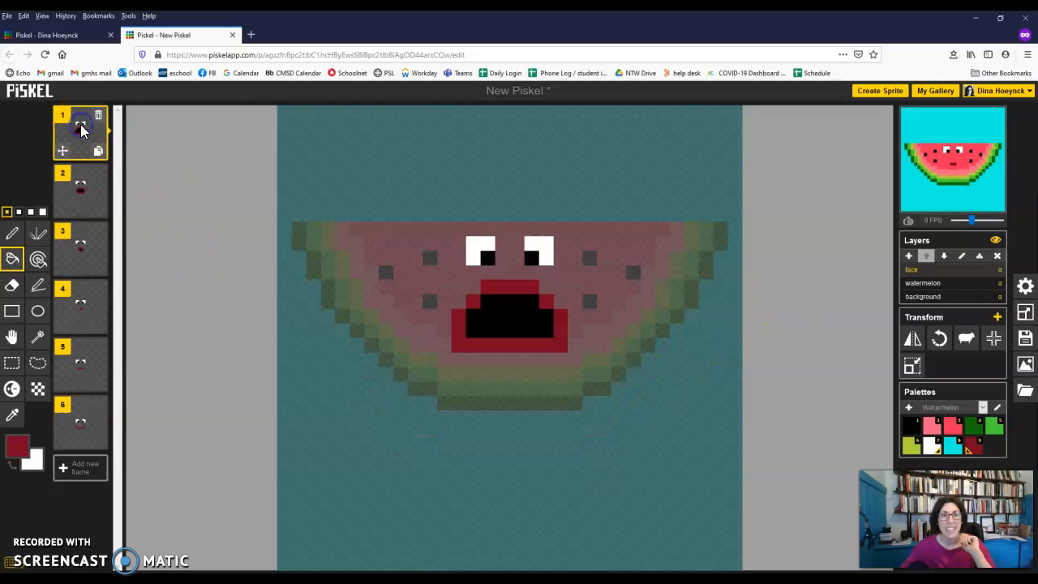
{"action": "left_click", "coordinate": [81, 191]}
{"action": "left_click", "coordinate": [77, 245]}
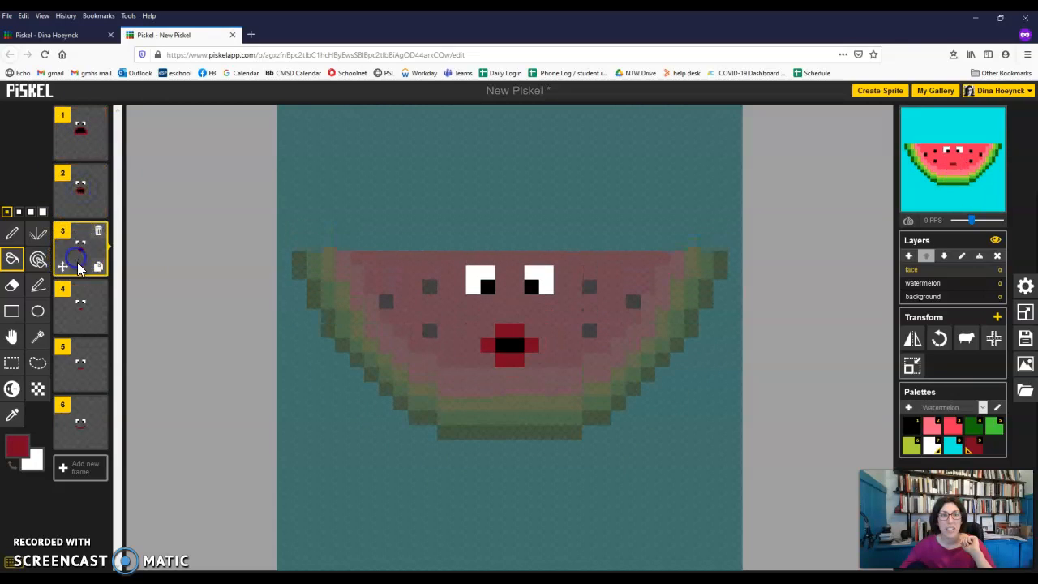
{"action": "left_click", "coordinate": [83, 313]}
{"action": "left_click", "coordinate": [75, 371]}
{"action": "left_click", "coordinate": [80, 417]}
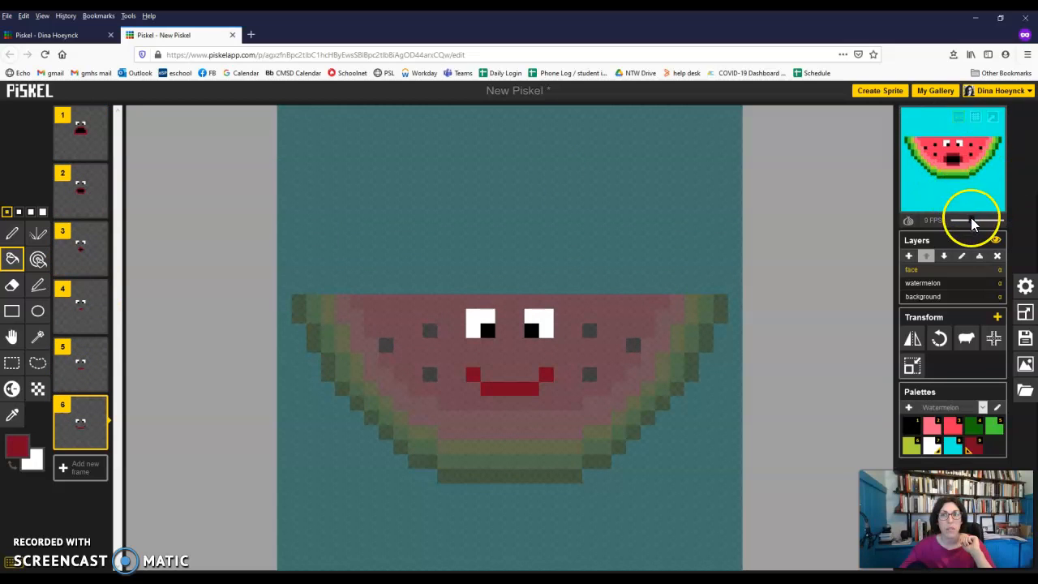
Step: Set the preview to 0 FPS and step through frames 2 to 5 again
{"action": "left_click_drag", "start_coordinate": [972, 225], "coordinate": [948, 227]}
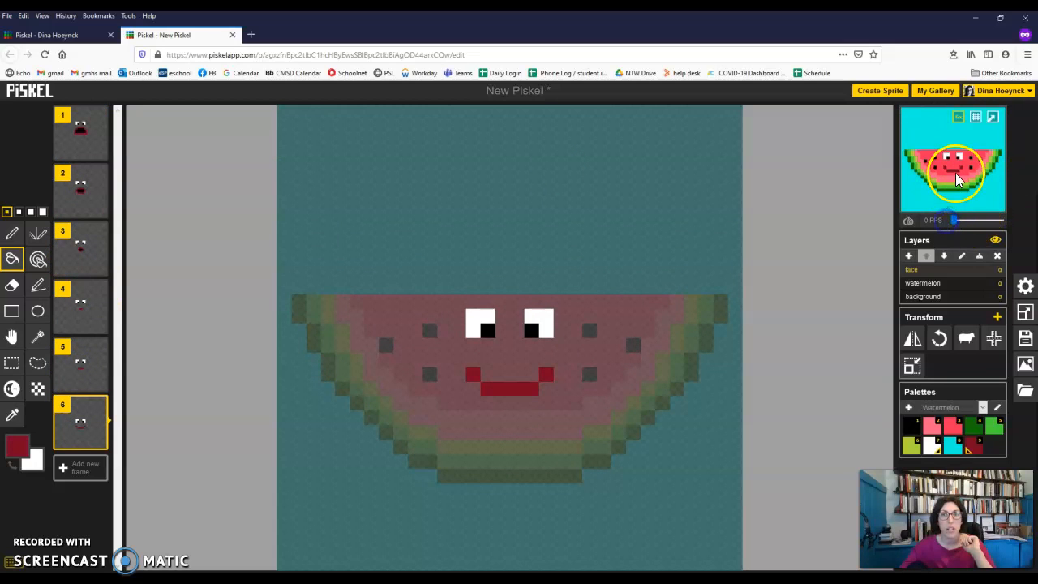
{"action": "left_click", "coordinate": [82, 201]}
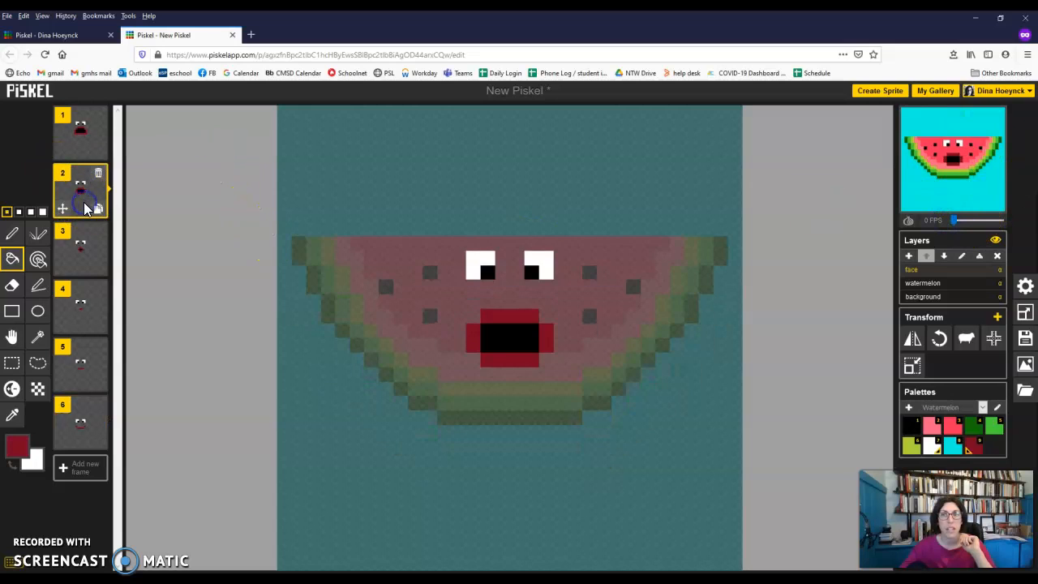
{"action": "left_click", "coordinate": [82, 243]}
{"action": "left_click", "coordinate": [85, 303]}
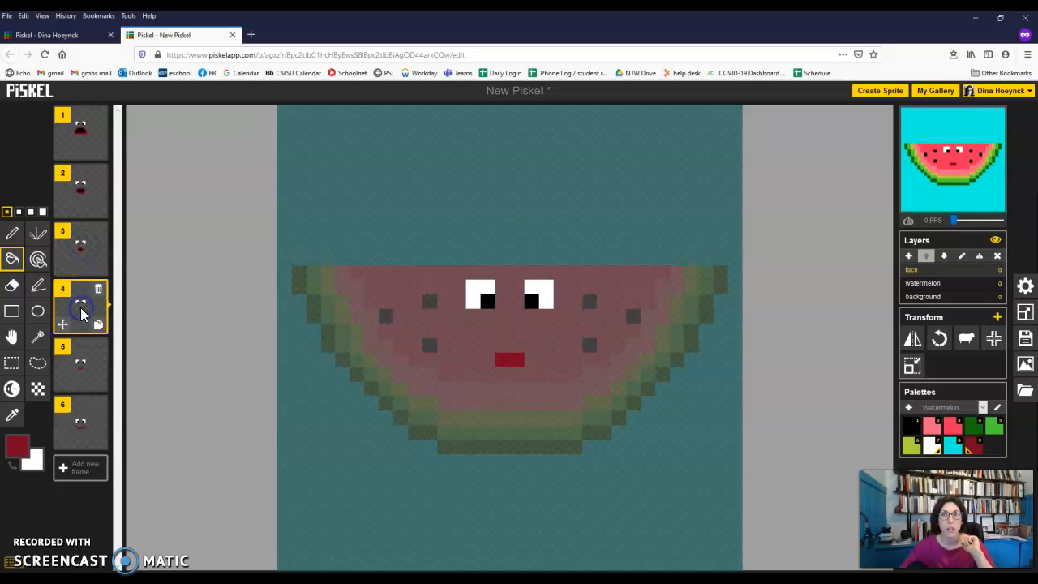
{"action": "left_click", "coordinate": [77, 365]}
Step: Compare frames 4–6 with onion skin, then move the face layer down and back up
{"action": "left_click", "coordinate": [912, 226]}
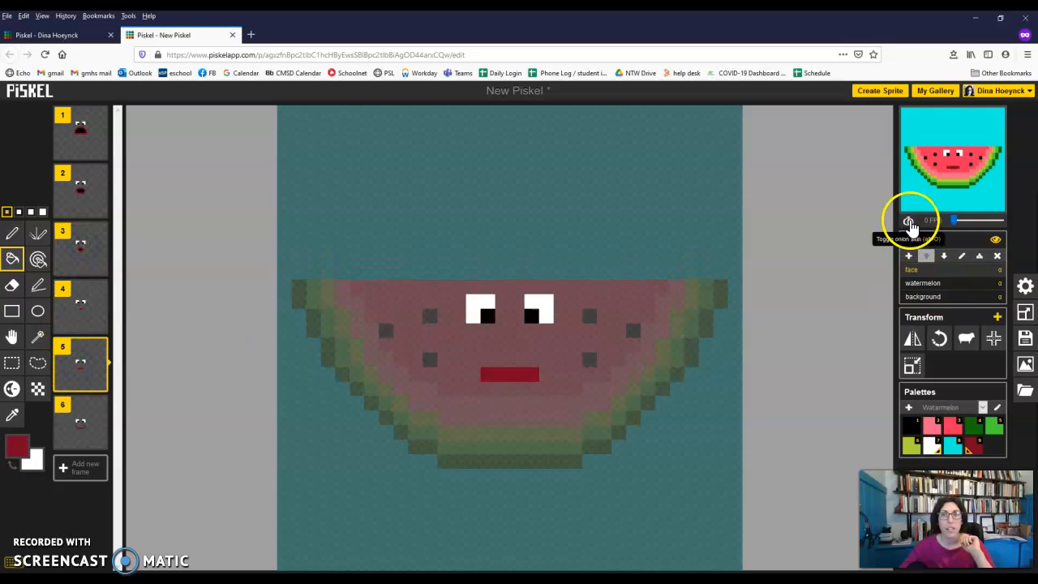
{"action": "left_click", "coordinate": [70, 431]}
{"action": "left_click", "coordinate": [909, 222]}
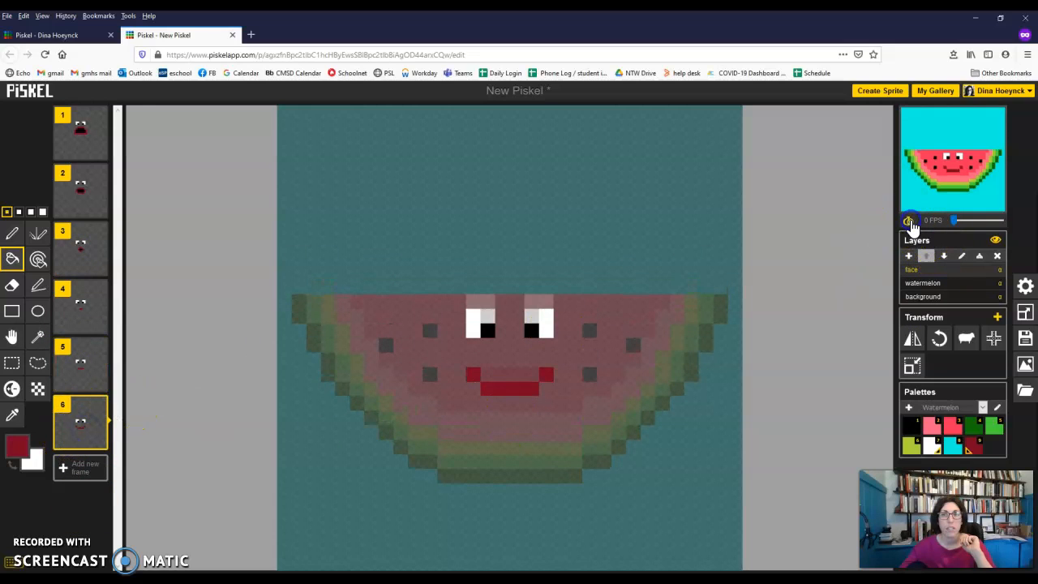
{"action": "left_click", "coordinate": [81, 365]}
{"action": "left_click", "coordinate": [81, 331]}
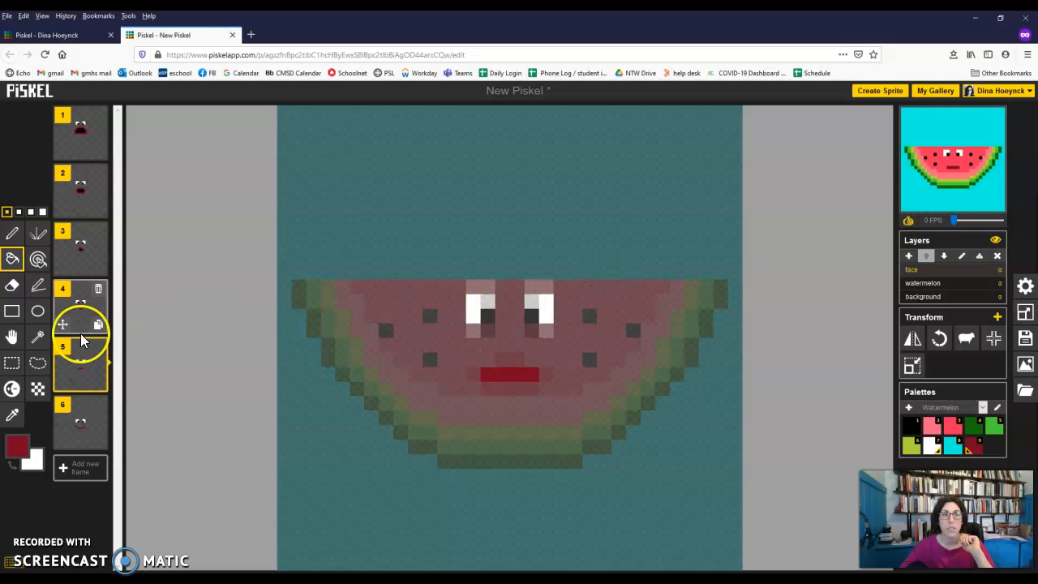
{"action": "left_click", "coordinate": [511, 297]}
{"action": "left_click", "coordinate": [827, 275]}
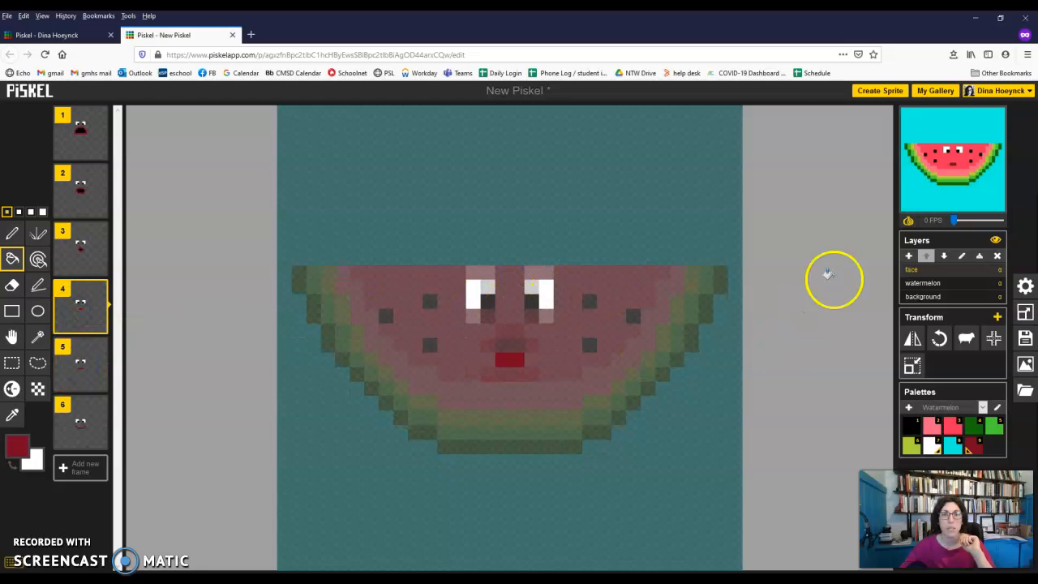
{"action": "left_click", "coordinate": [908, 222]}
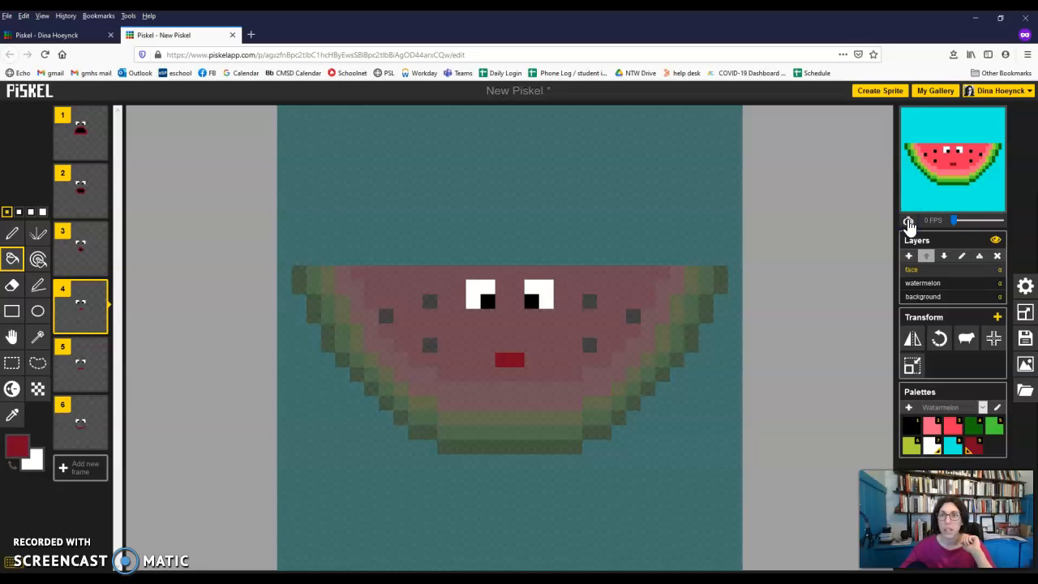
{"action": "left_click", "coordinate": [945, 258]}
{"action": "left_click", "coordinate": [929, 257]}
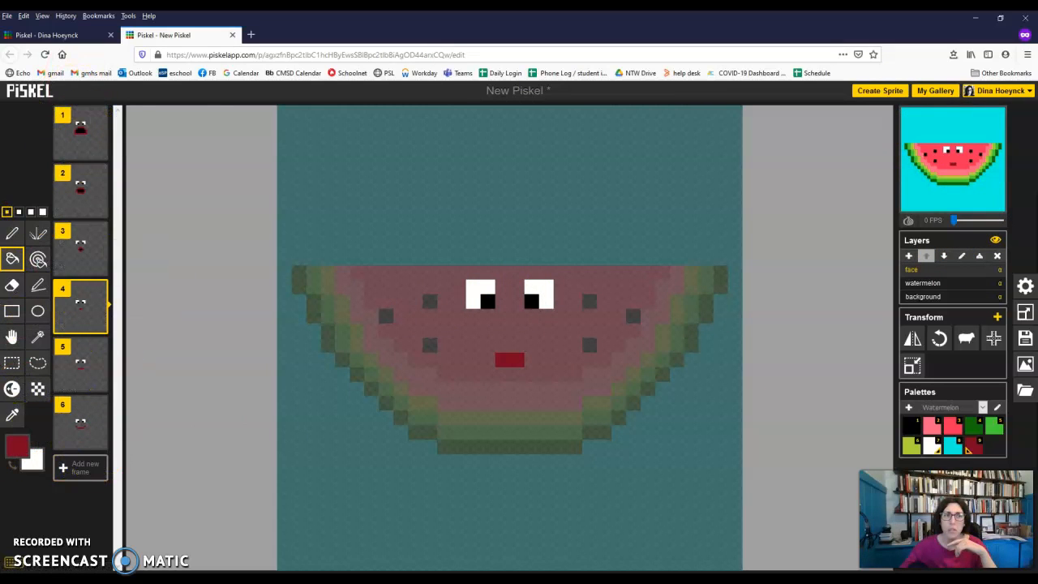
Step: Duplicate frames 5, 4 and 3 and drag each copy toward the end of the frame list
{"action": "left_click", "coordinate": [98, 387]}
{"action": "left_click_drag", "start_coordinate": [74, 425], "coordinate": [73, 509]}
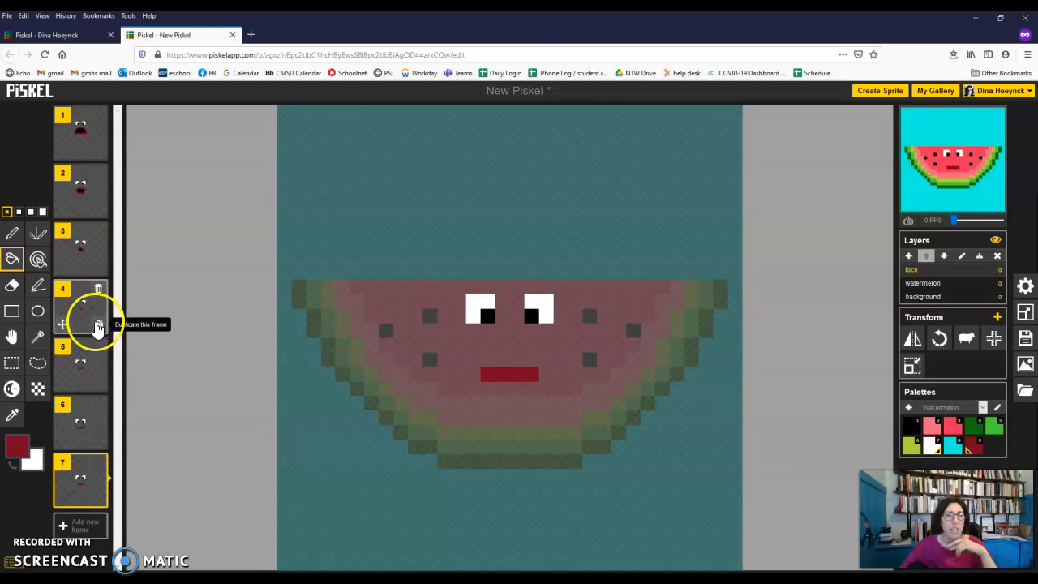
{"action": "left_click", "coordinate": [97, 325]}
{"action": "left_click_drag", "start_coordinate": [83, 354], "coordinate": [81, 565]}
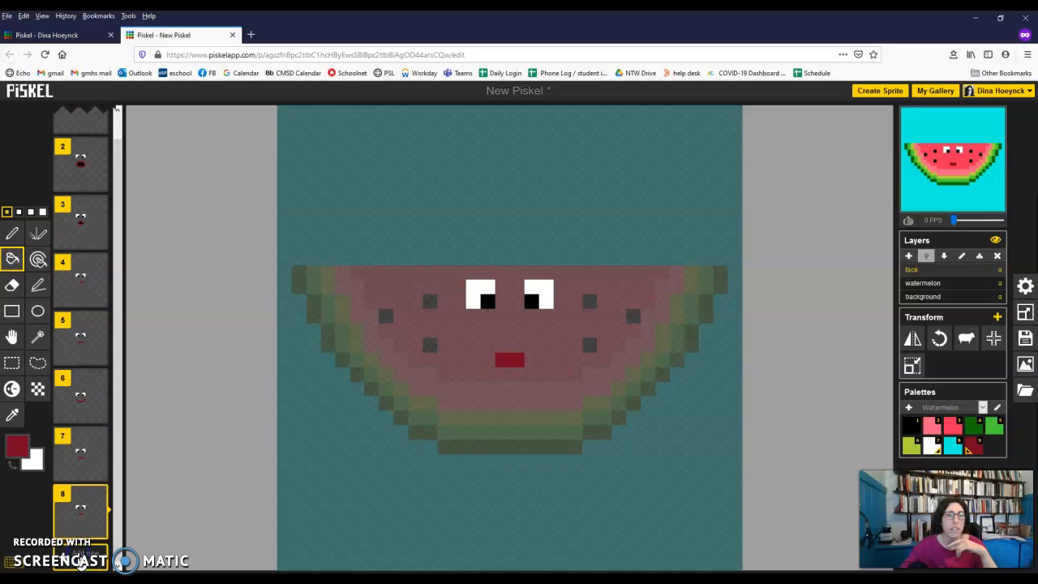
{"action": "scroll", "coordinate": [87, 528], "scroll_direction": "up", "scroll_amount": 1}
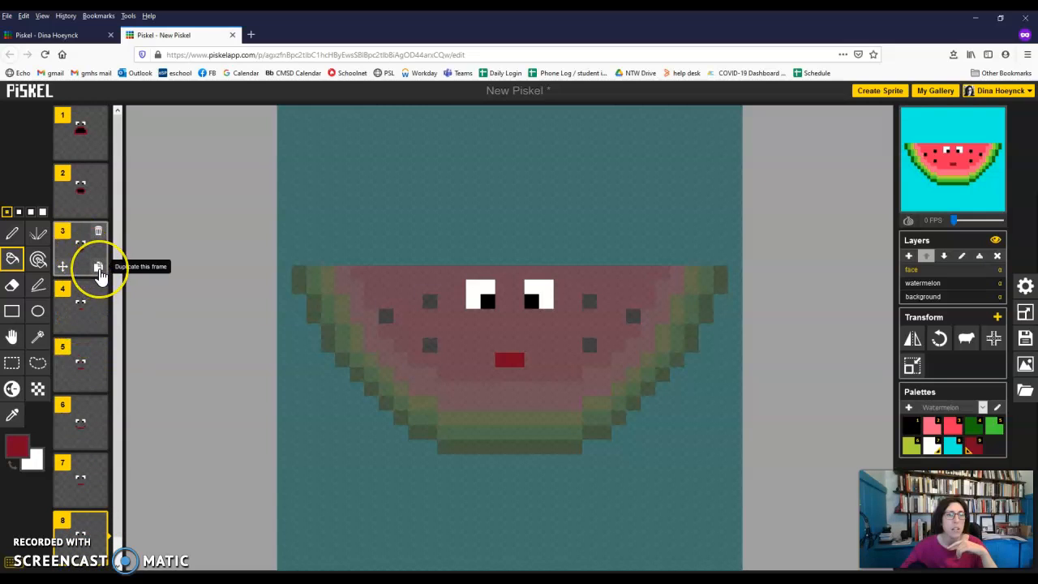
{"action": "left_click", "coordinate": [98, 269]}
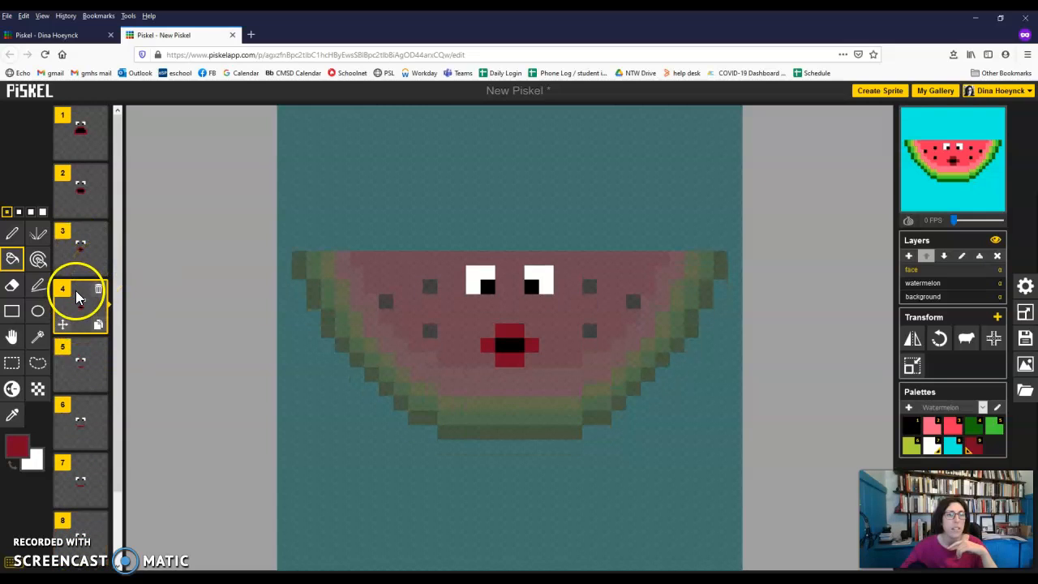
{"action": "left_click_drag", "start_coordinate": [79, 298], "coordinate": [73, 548]}
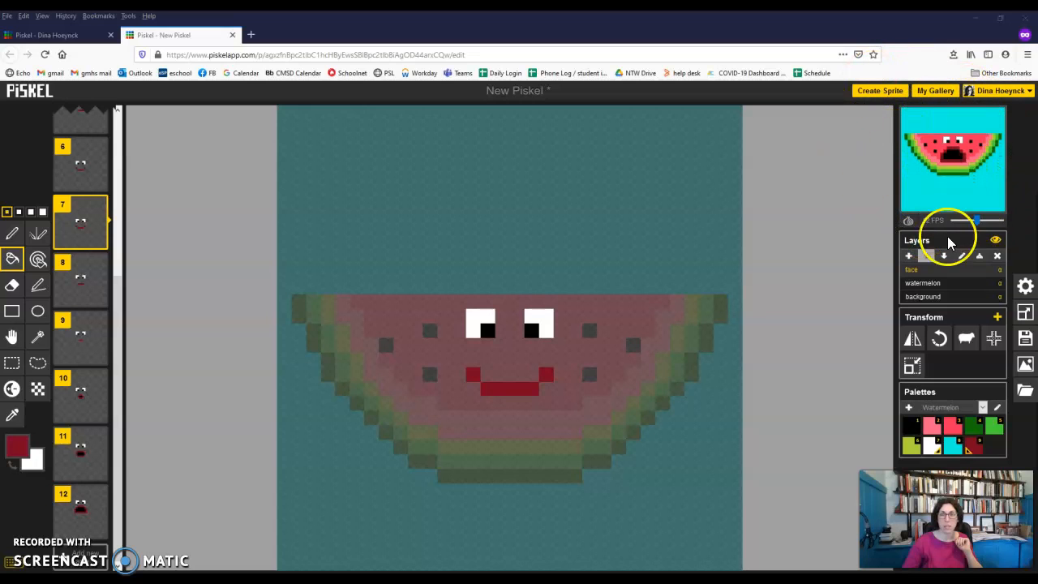
Step: Save the sprite to the gallery with the title 'watermelon'
{"action": "left_click", "coordinate": [1025, 343]}
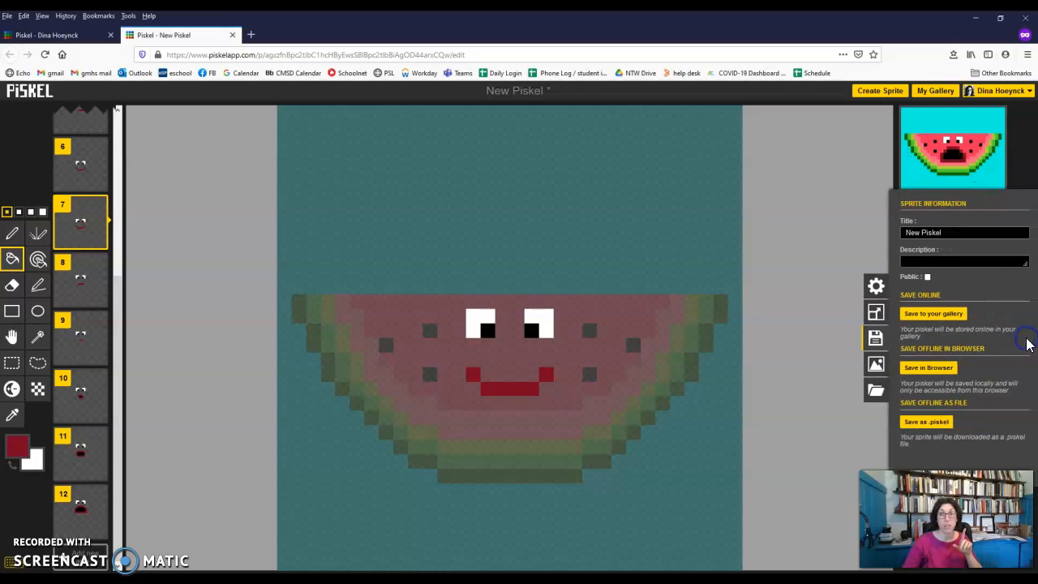
{"action": "triple_click", "coordinate": [964, 234]}
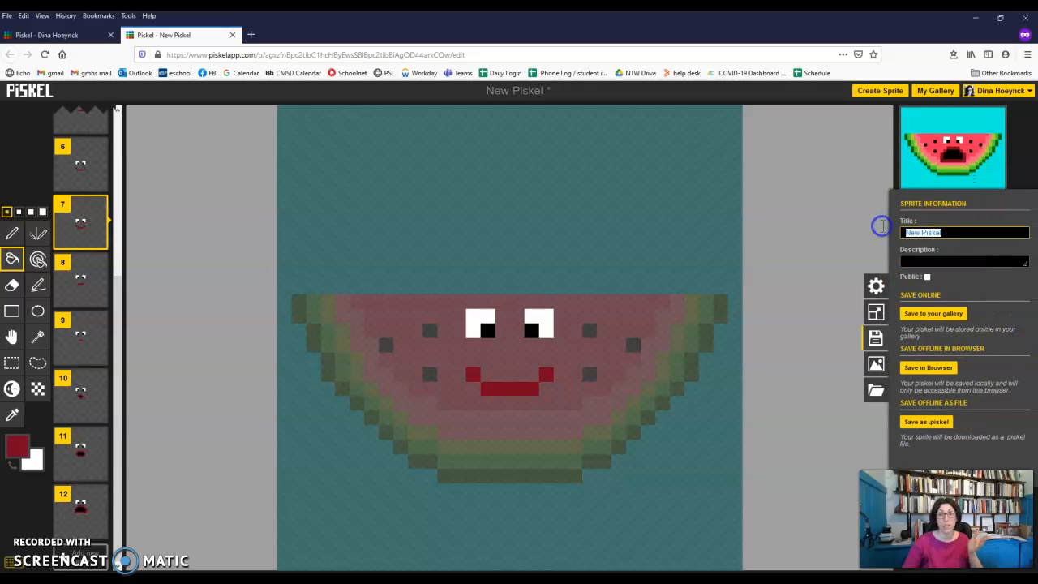
{"action": "type", "text": "watermelon"}
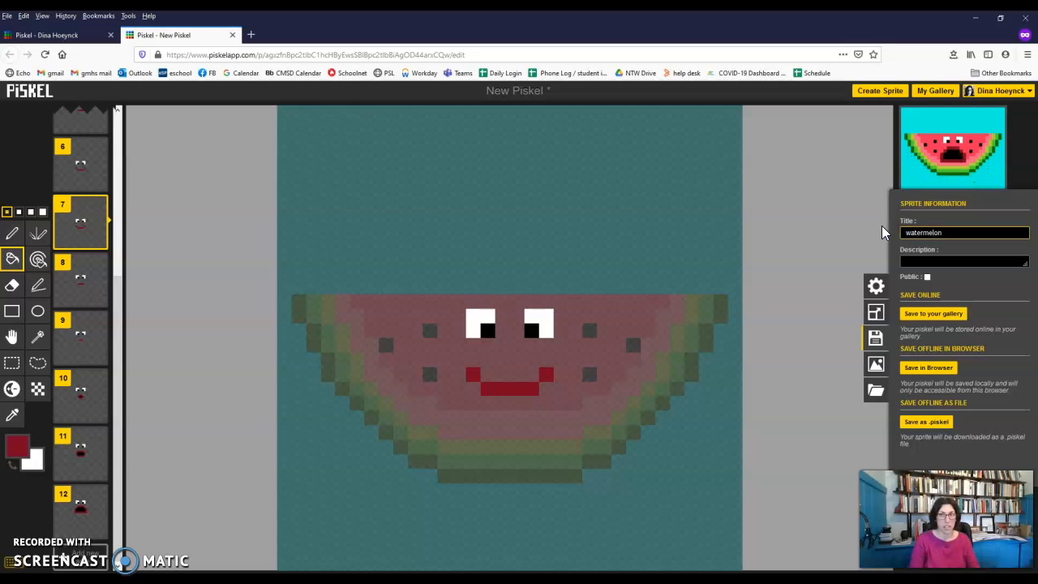
{"action": "left_click", "coordinate": [931, 313]}
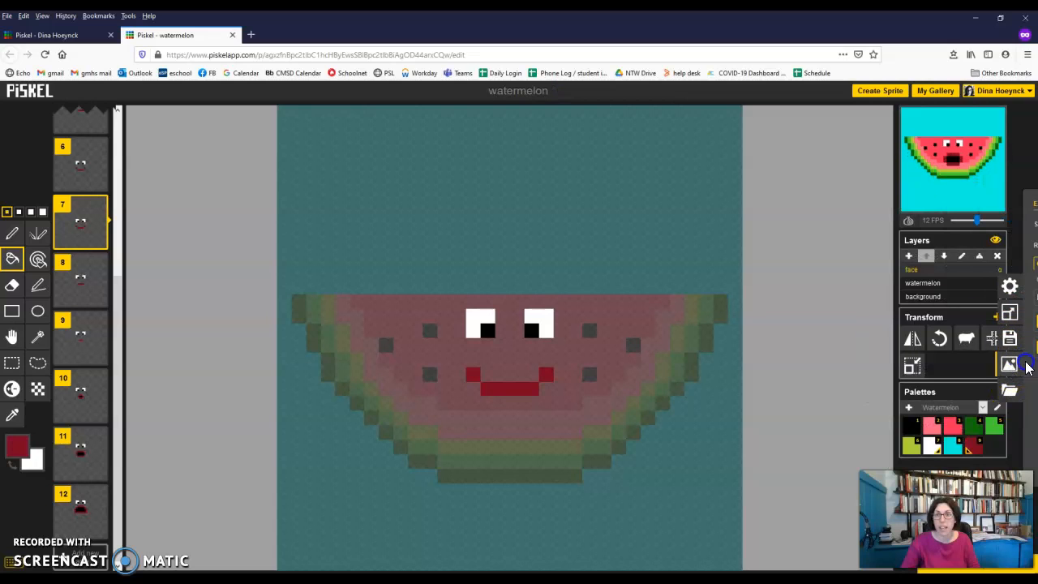
Step: Set the GIF export size to 320×320 at 10x scale
{"action": "left_click", "coordinate": [1026, 366]}
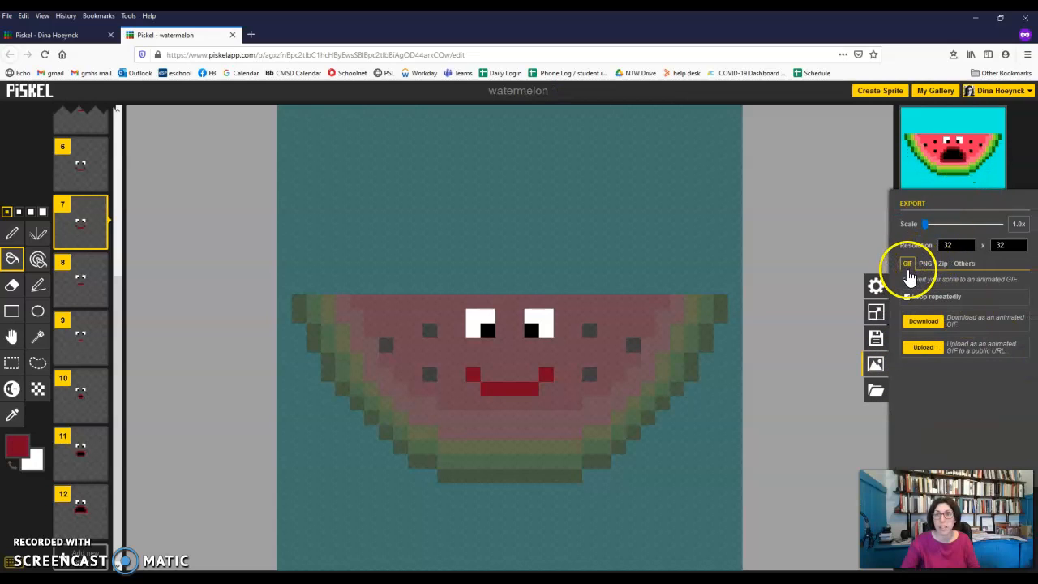
{"action": "double_click", "coordinate": [955, 244]}
{"action": "left_click", "coordinate": [995, 245]}
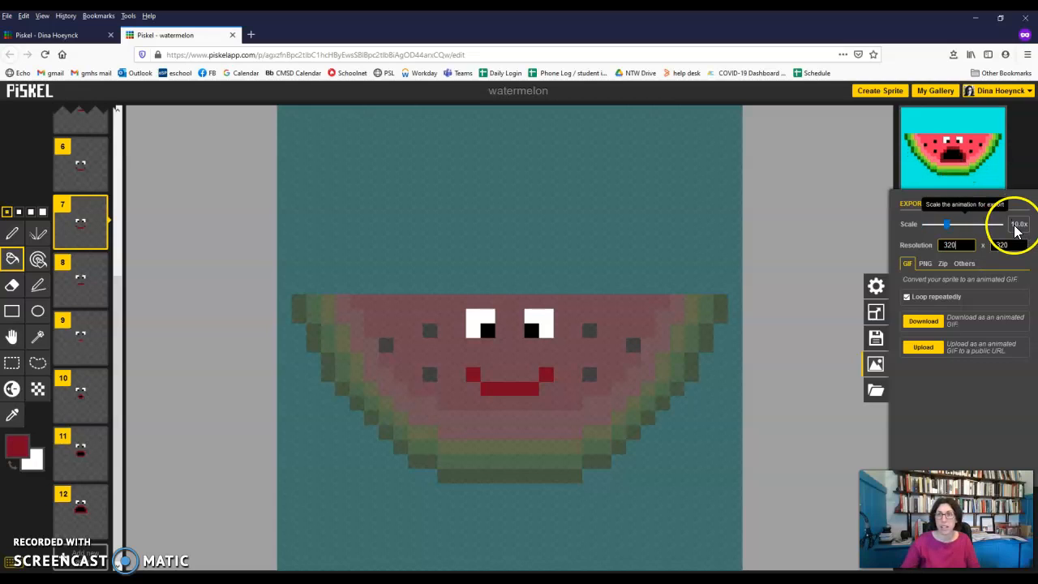
{"action": "left_click", "coordinate": [950, 245]}
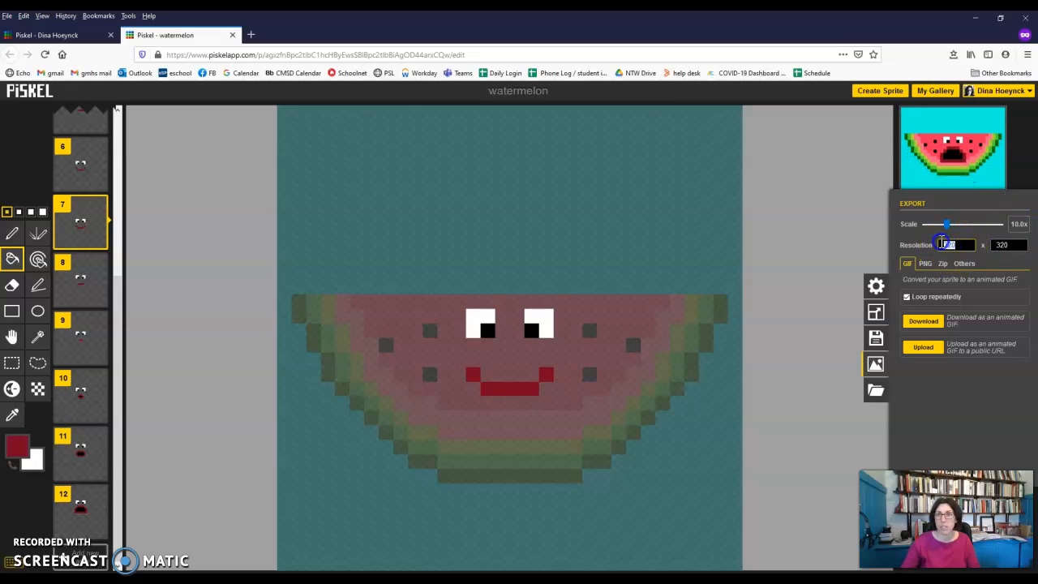